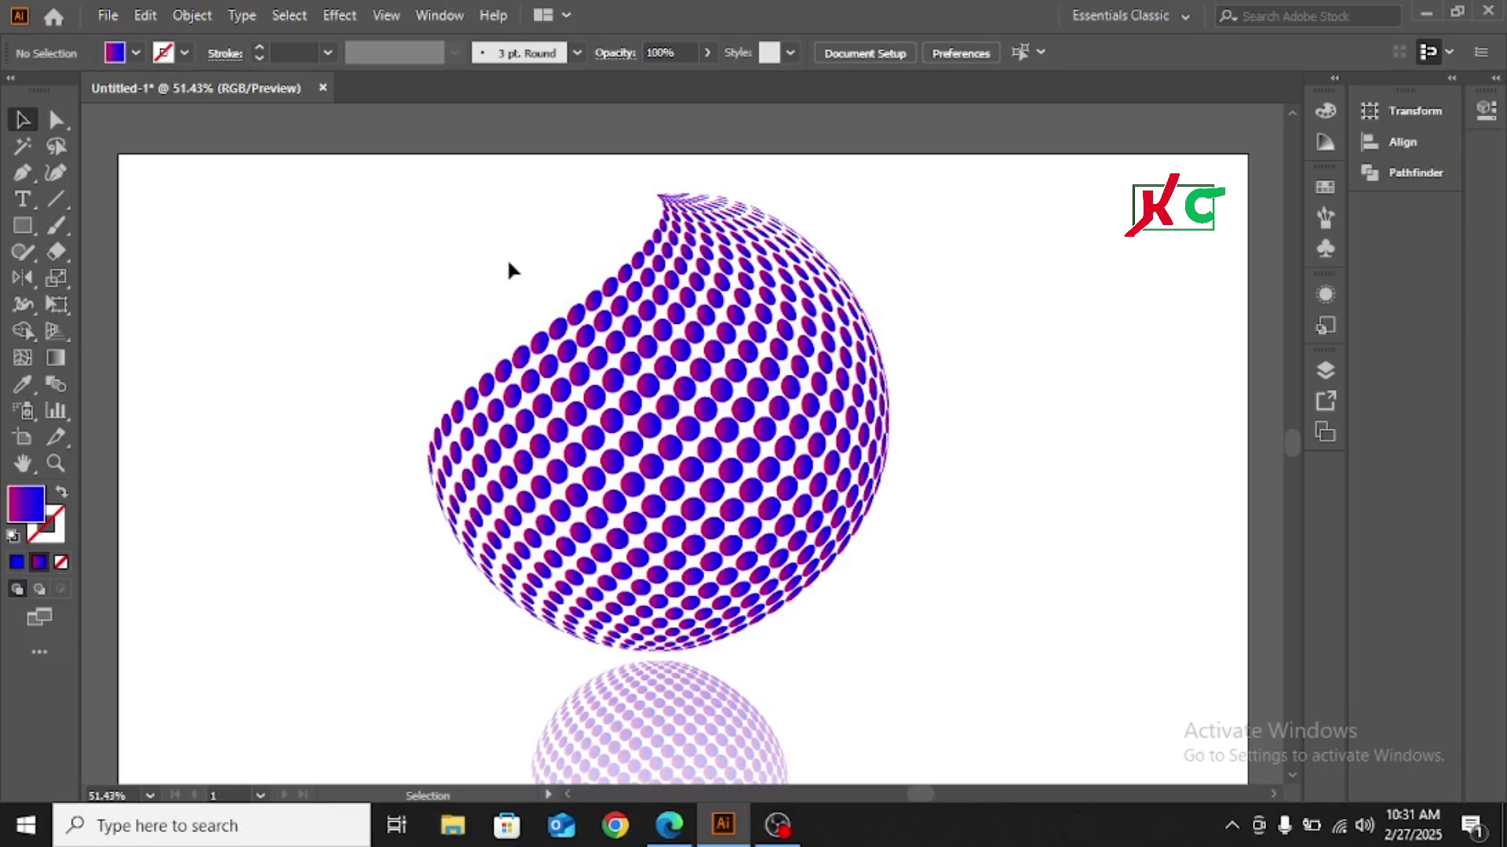
Step: Delete the dotted sphere and its reflection from the artboard, and remove the currently selected symbol from the document's symbols
drag(509, 263, 744, 723)
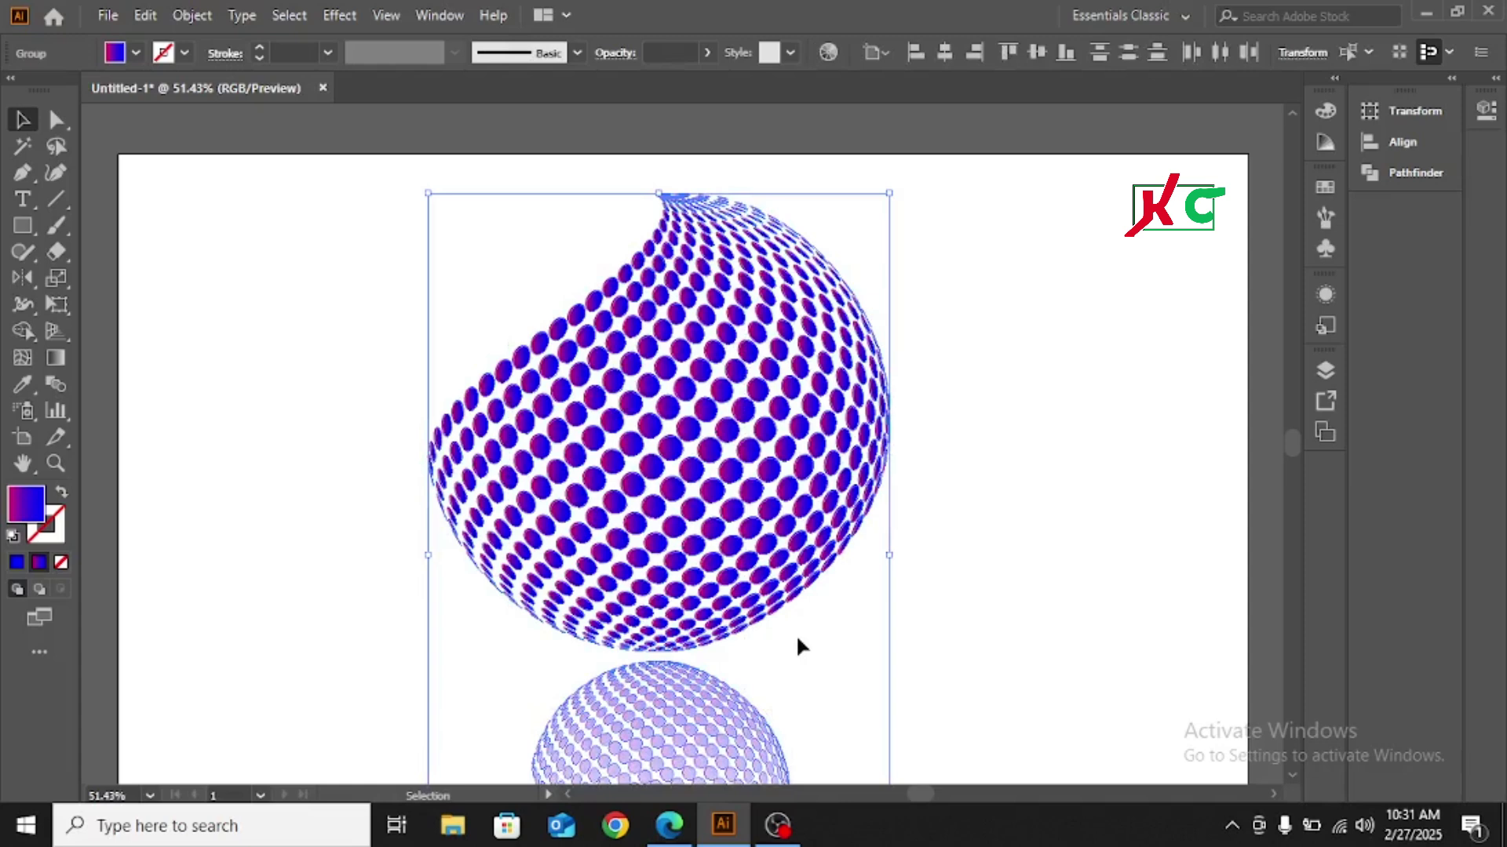
key(Delete)
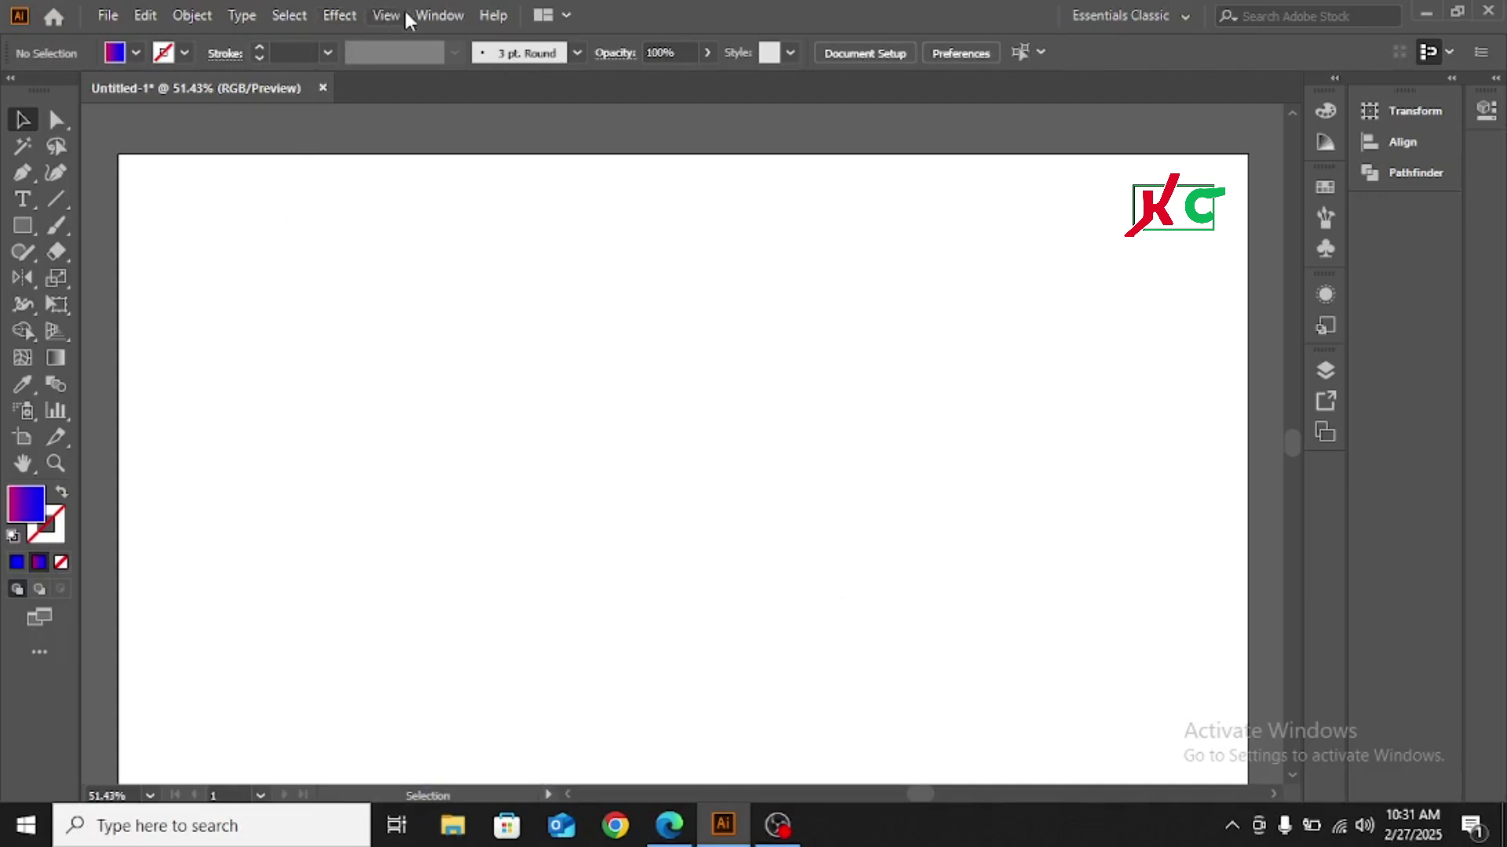
click(436, 16)
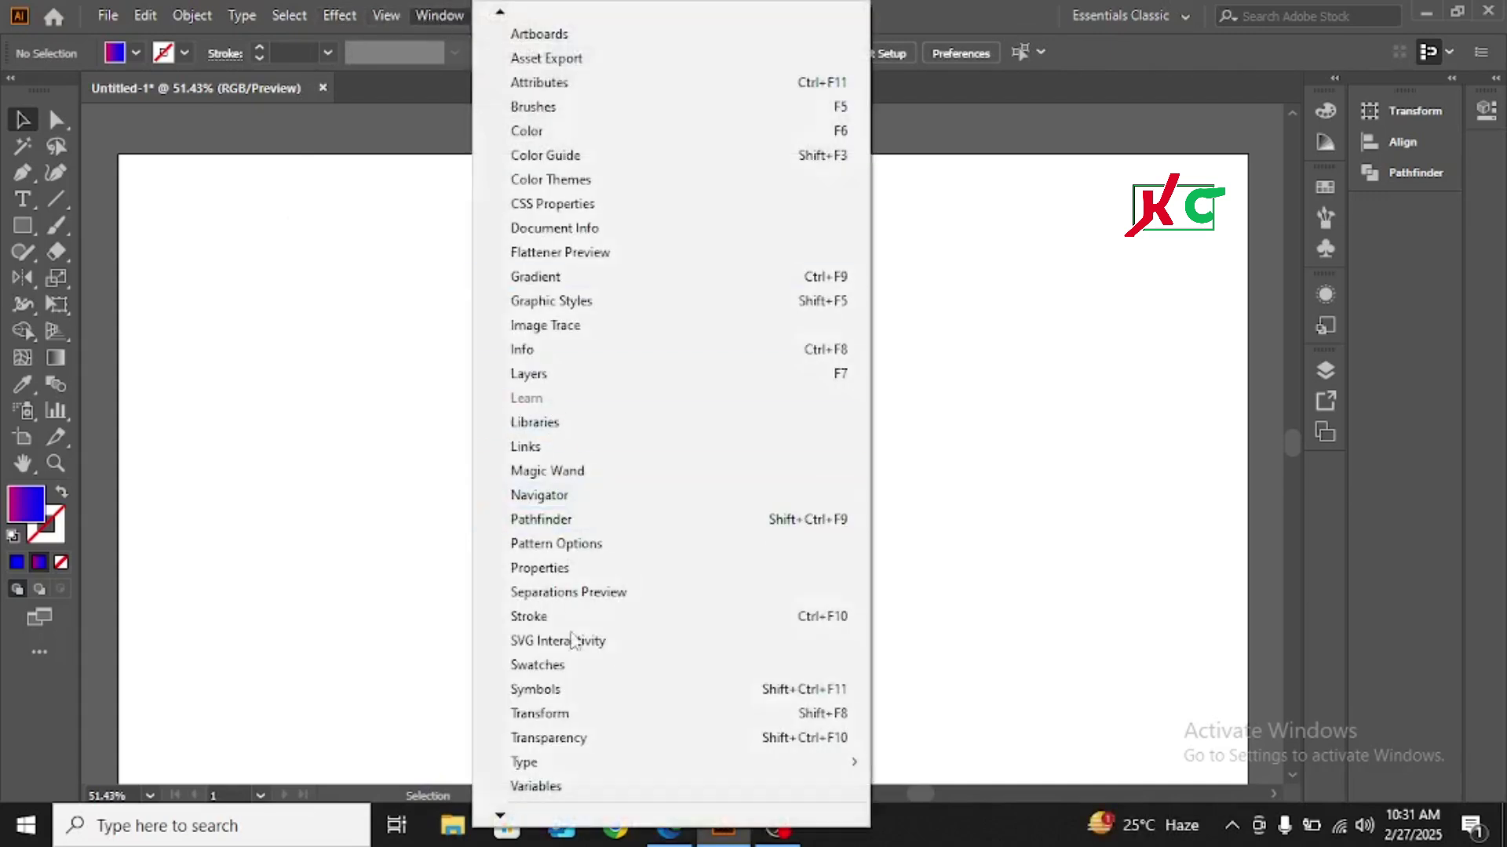
click(549, 689)
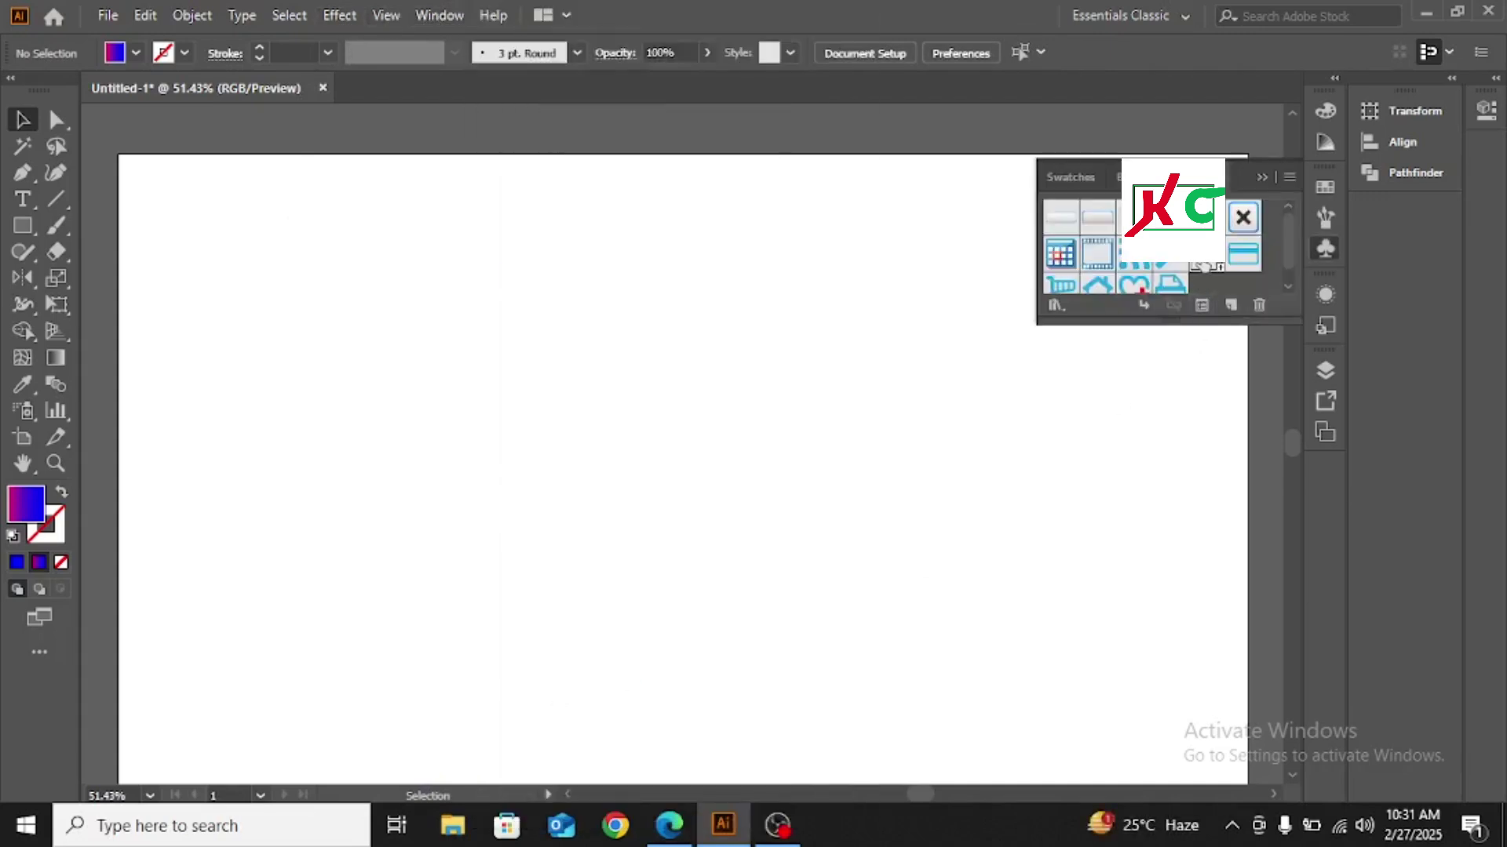
click(1260, 305)
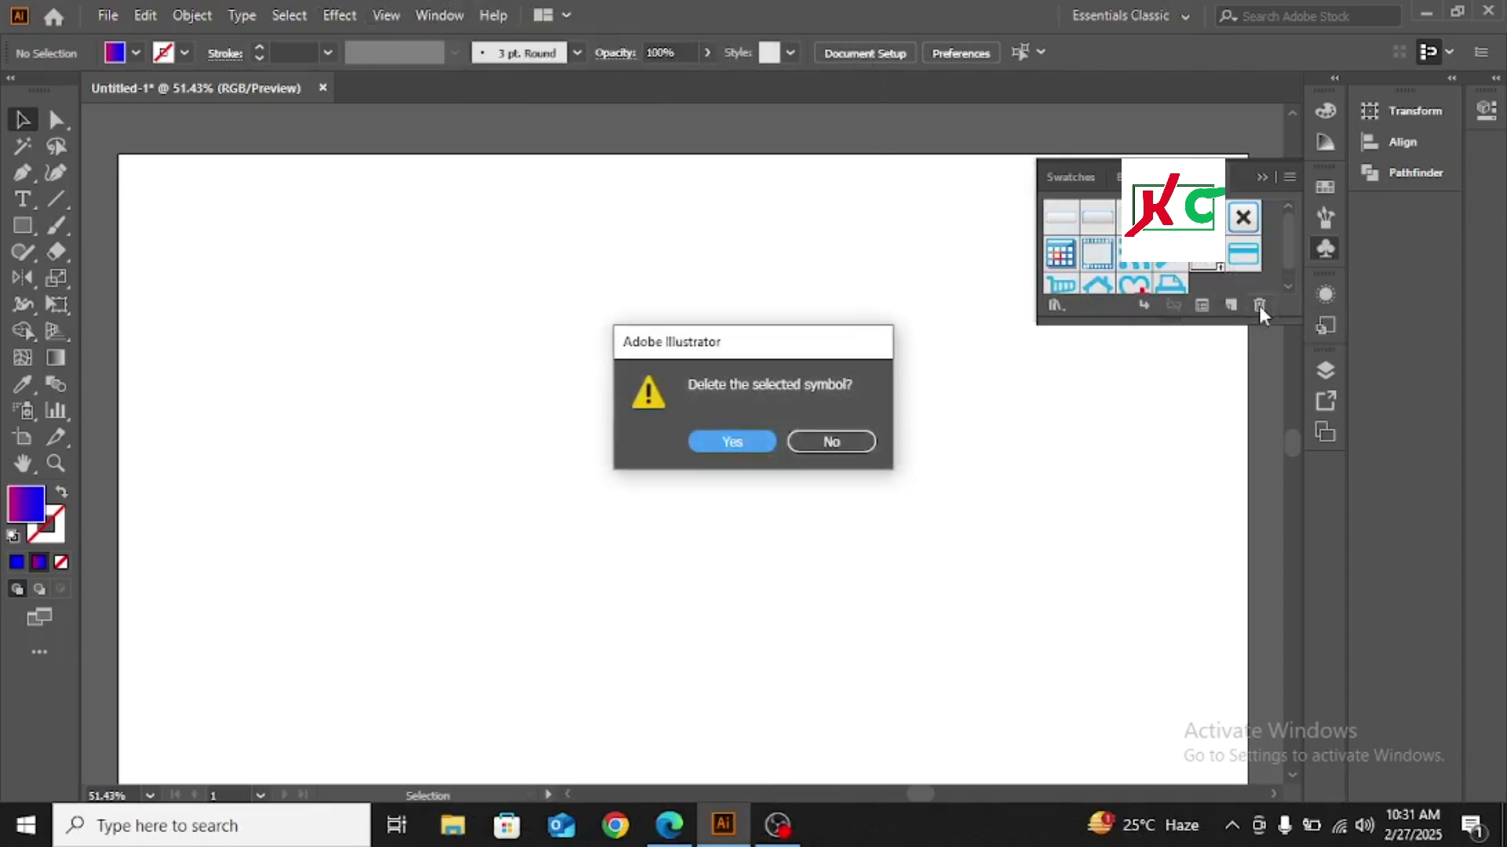
click(723, 443)
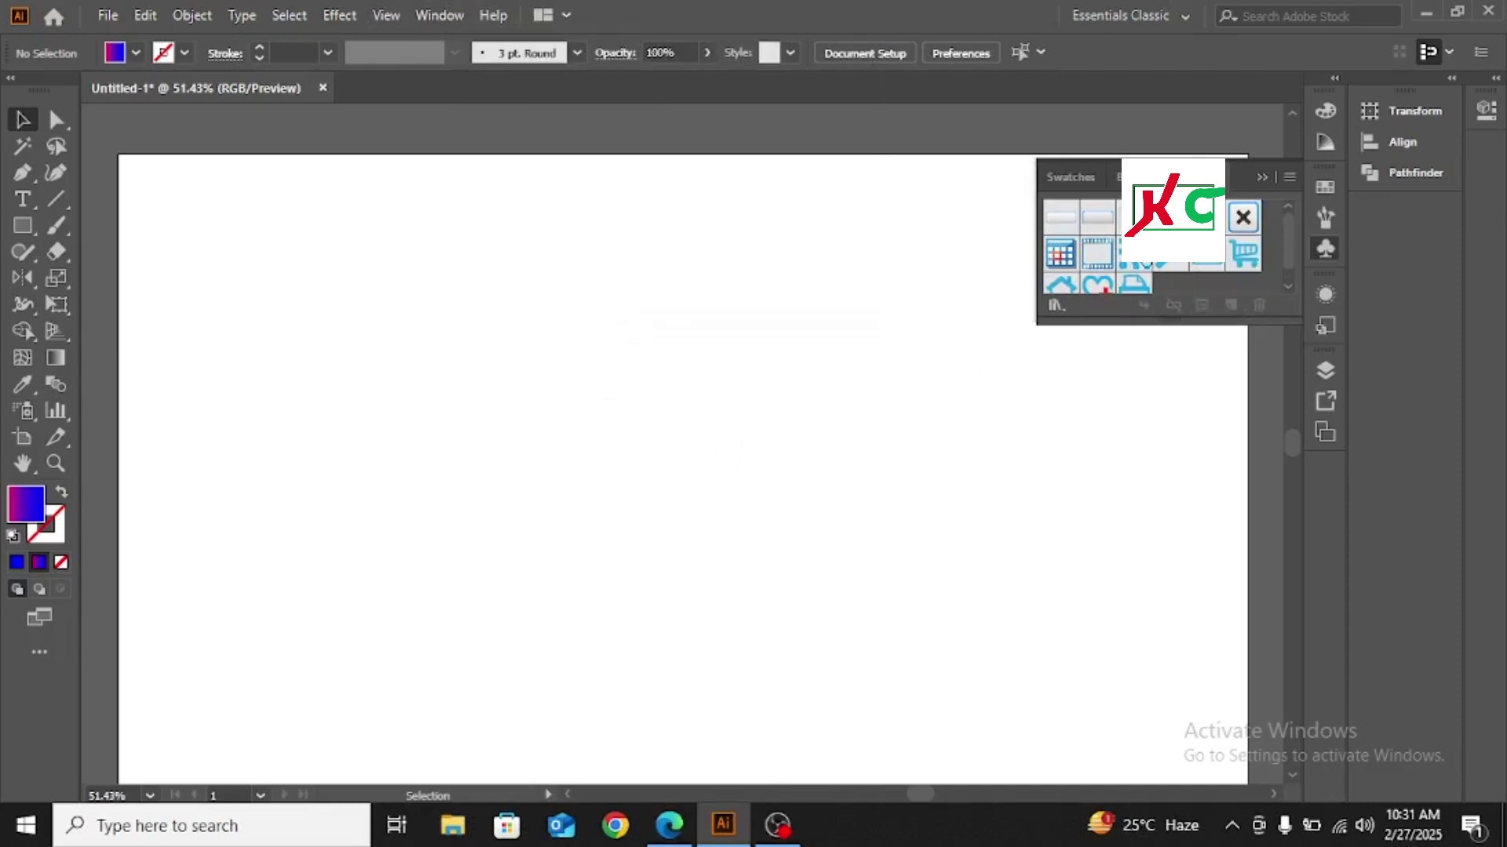
click(1262, 176)
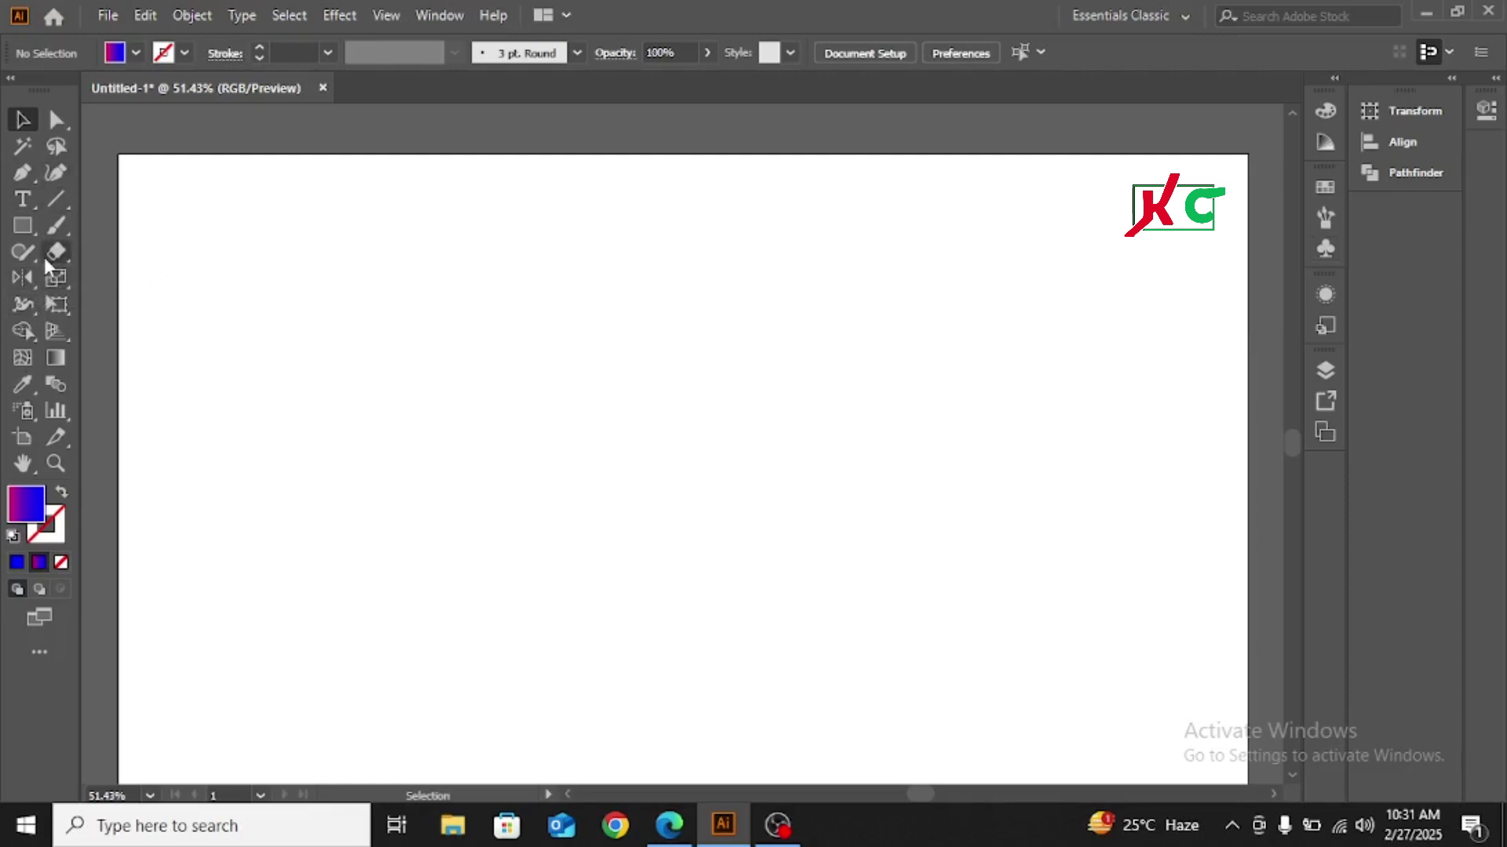
Step: Set the default fill to None and the stroke colour to black
click(127, 52)
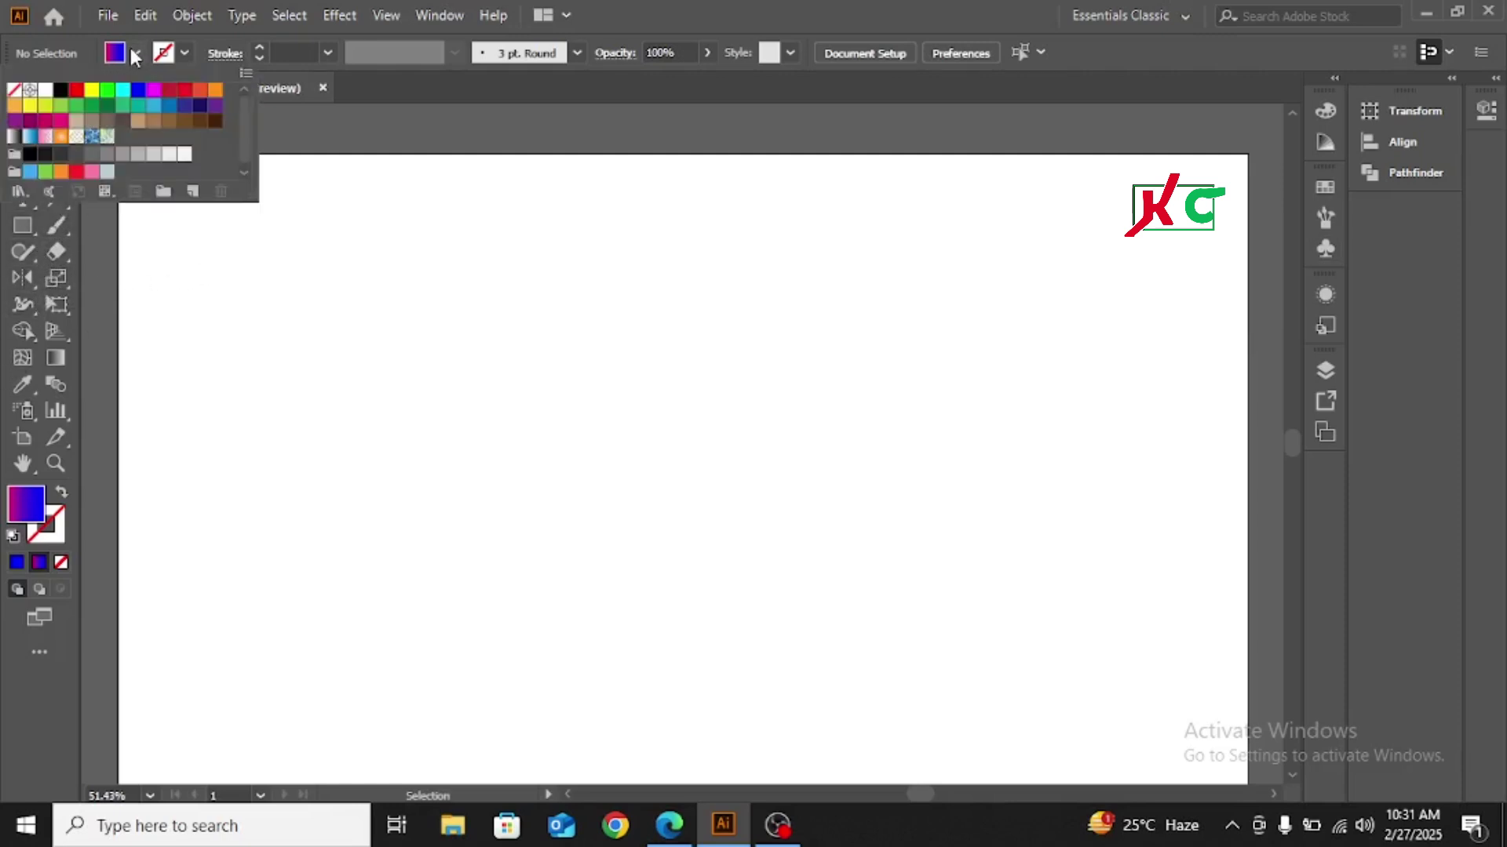
click(14, 90)
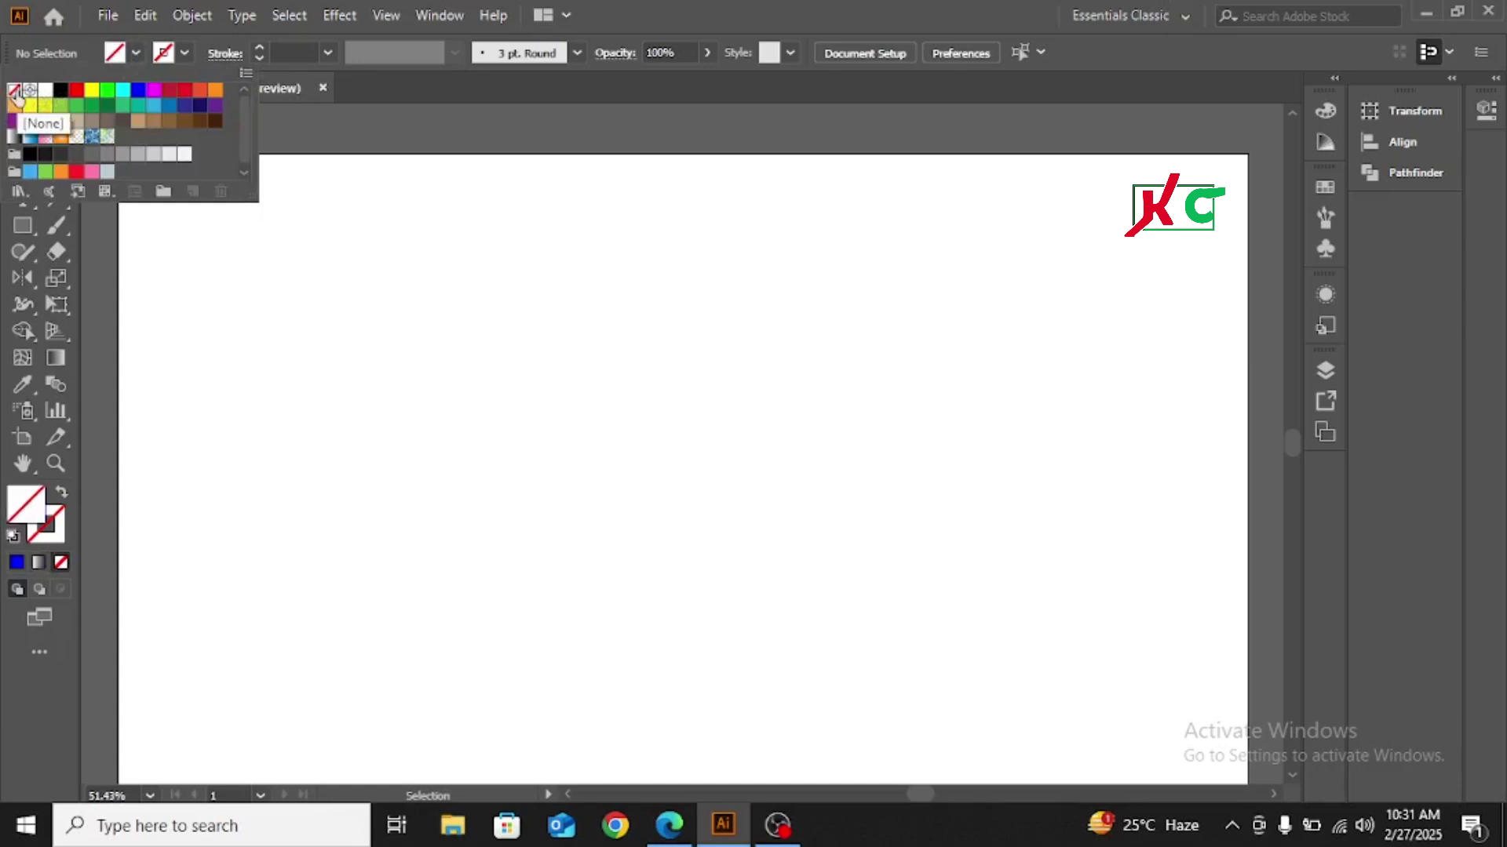
click(183, 52)
click(183, 52)
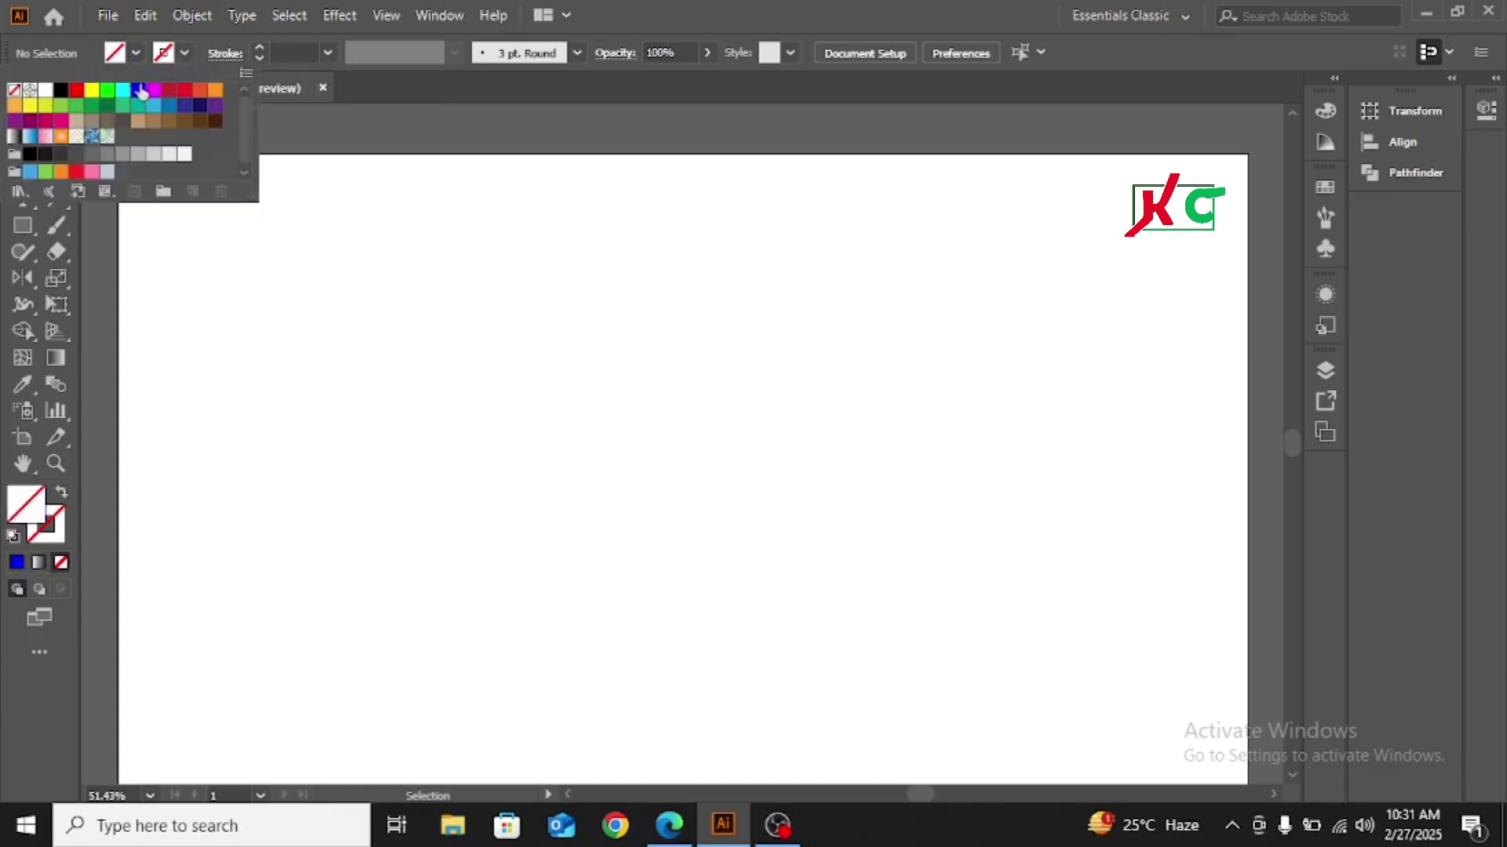
click(61, 89)
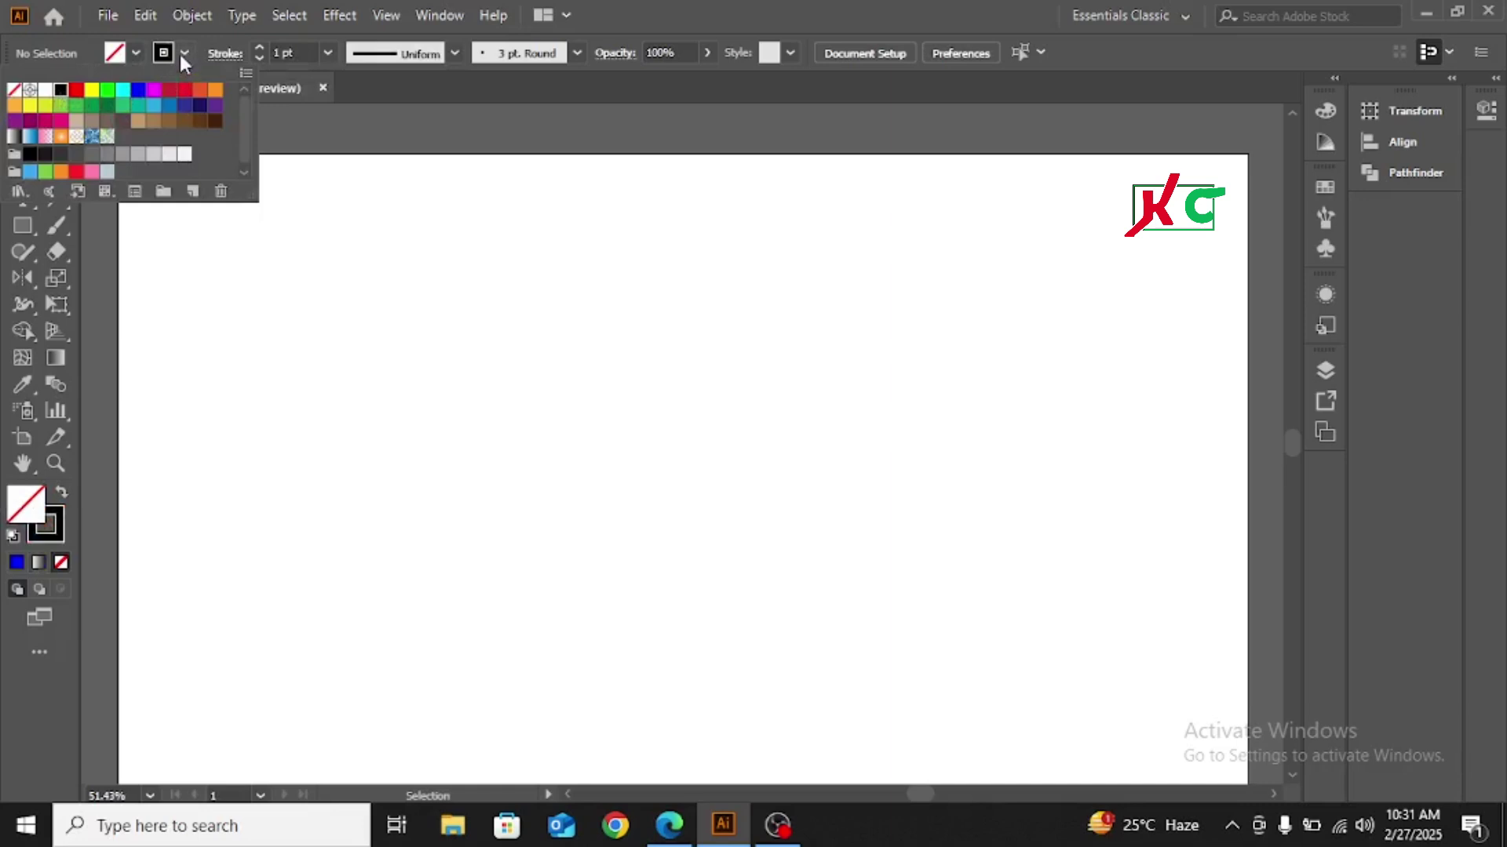
click(182, 53)
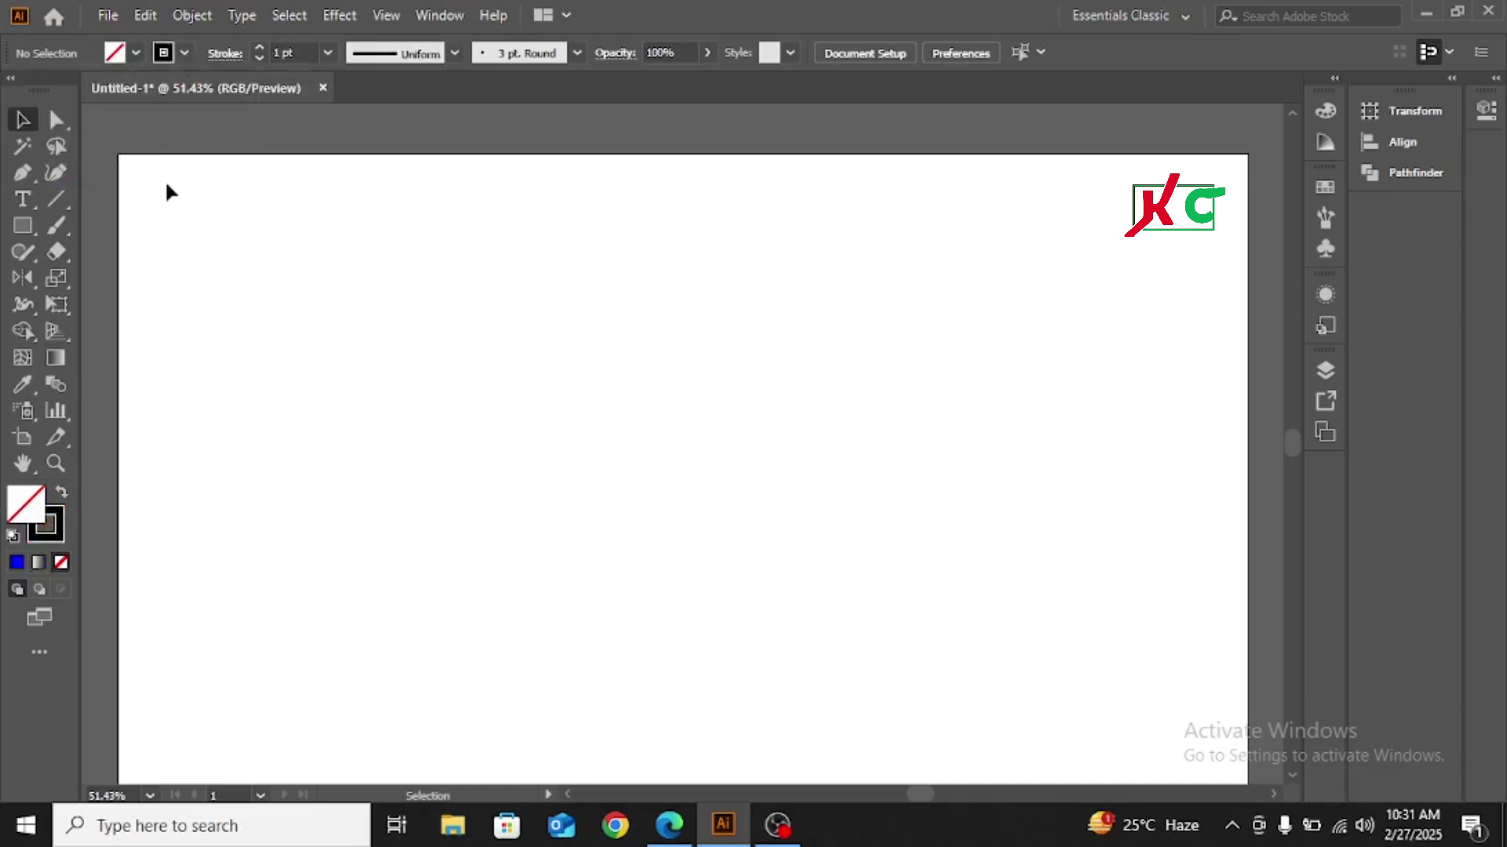
Step: Draw a straight horizontal line across the upper half of the artboard and set its stroke weight to 23 pt
click(58, 201)
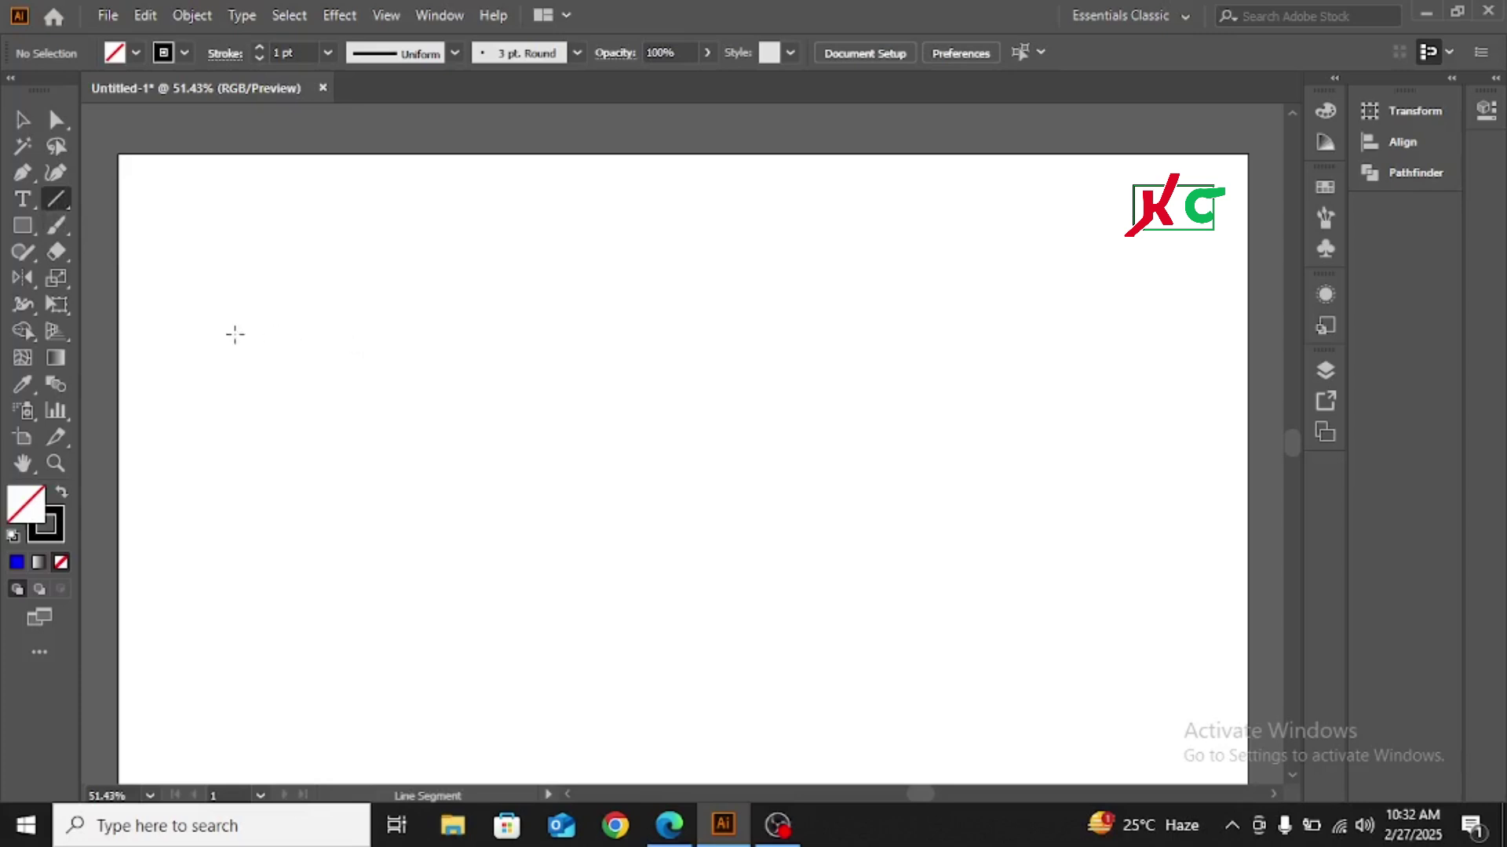
drag(234, 334, 1072, 364)
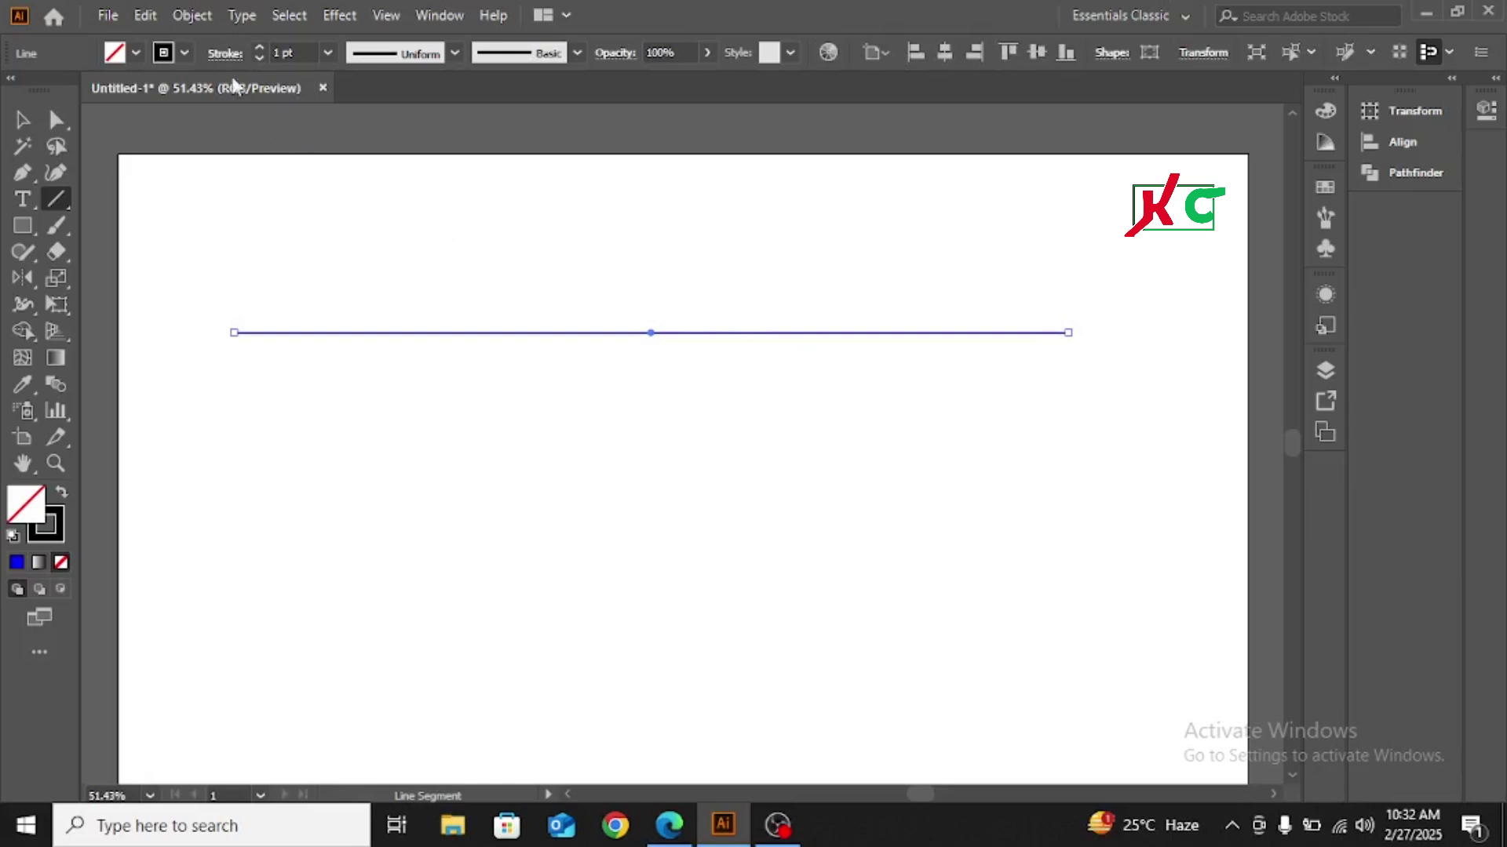
click(261, 50)
click(260, 50)
click(260, 49)
click(261, 49)
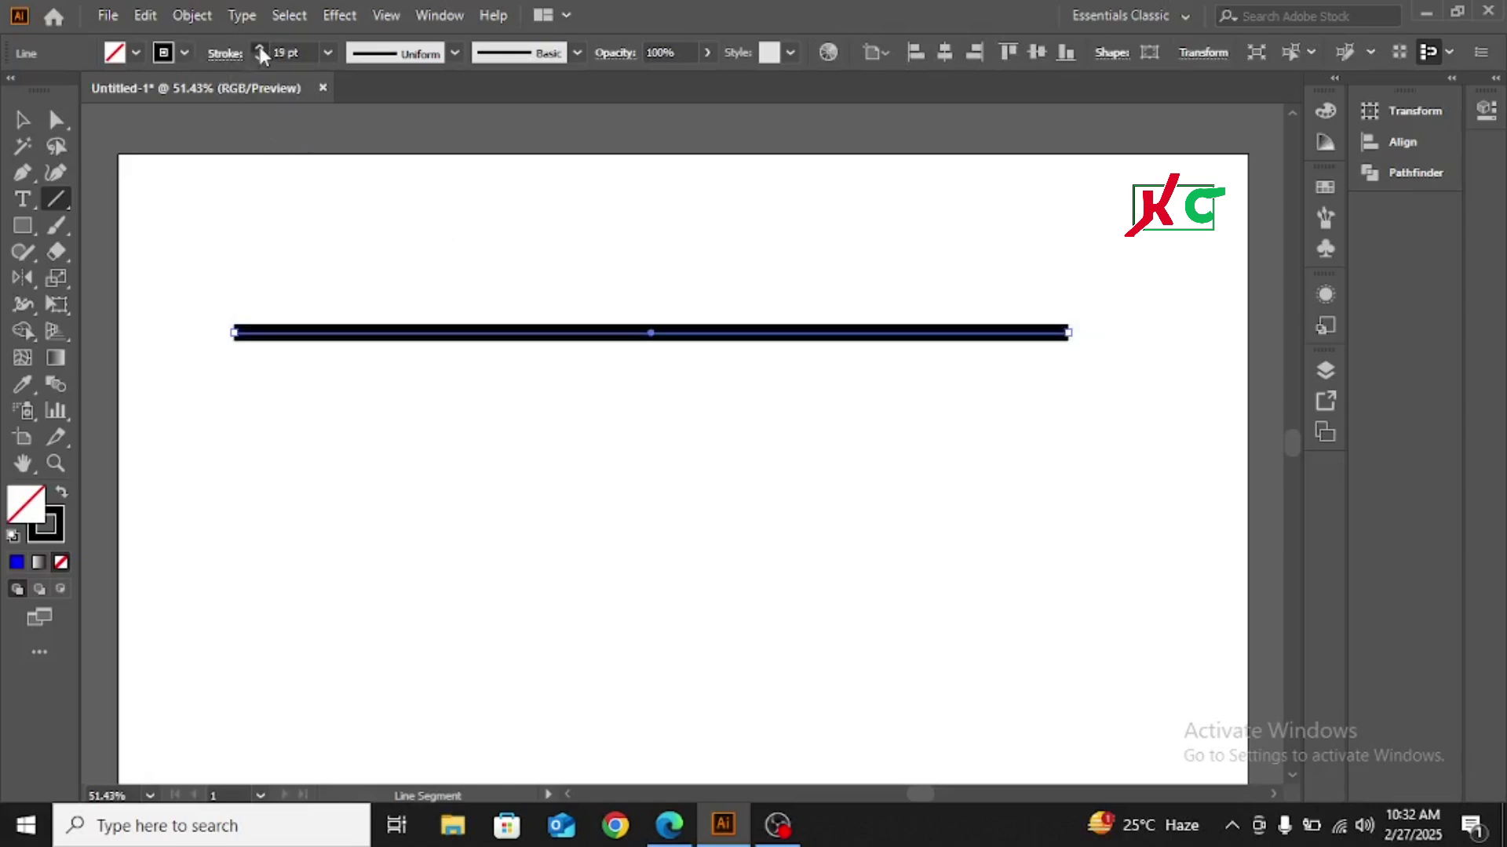
click(260, 50)
click(260, 50)
click(261, 50)
click(261, 49)
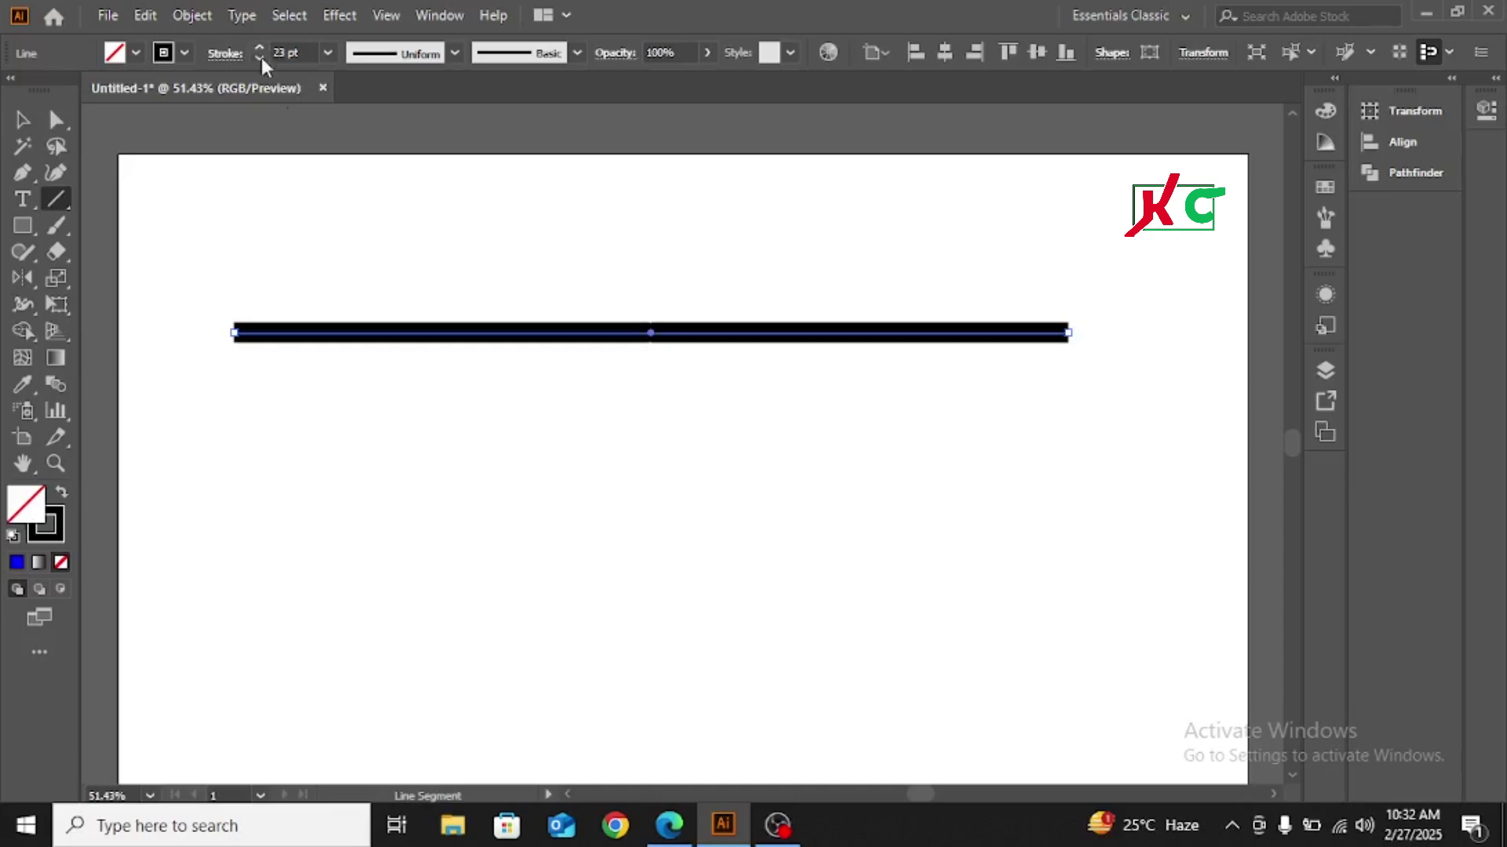
Step: Apply the elliptical variable width profile that tapers both ends of the line
click(455, 54)
click(393, 119)
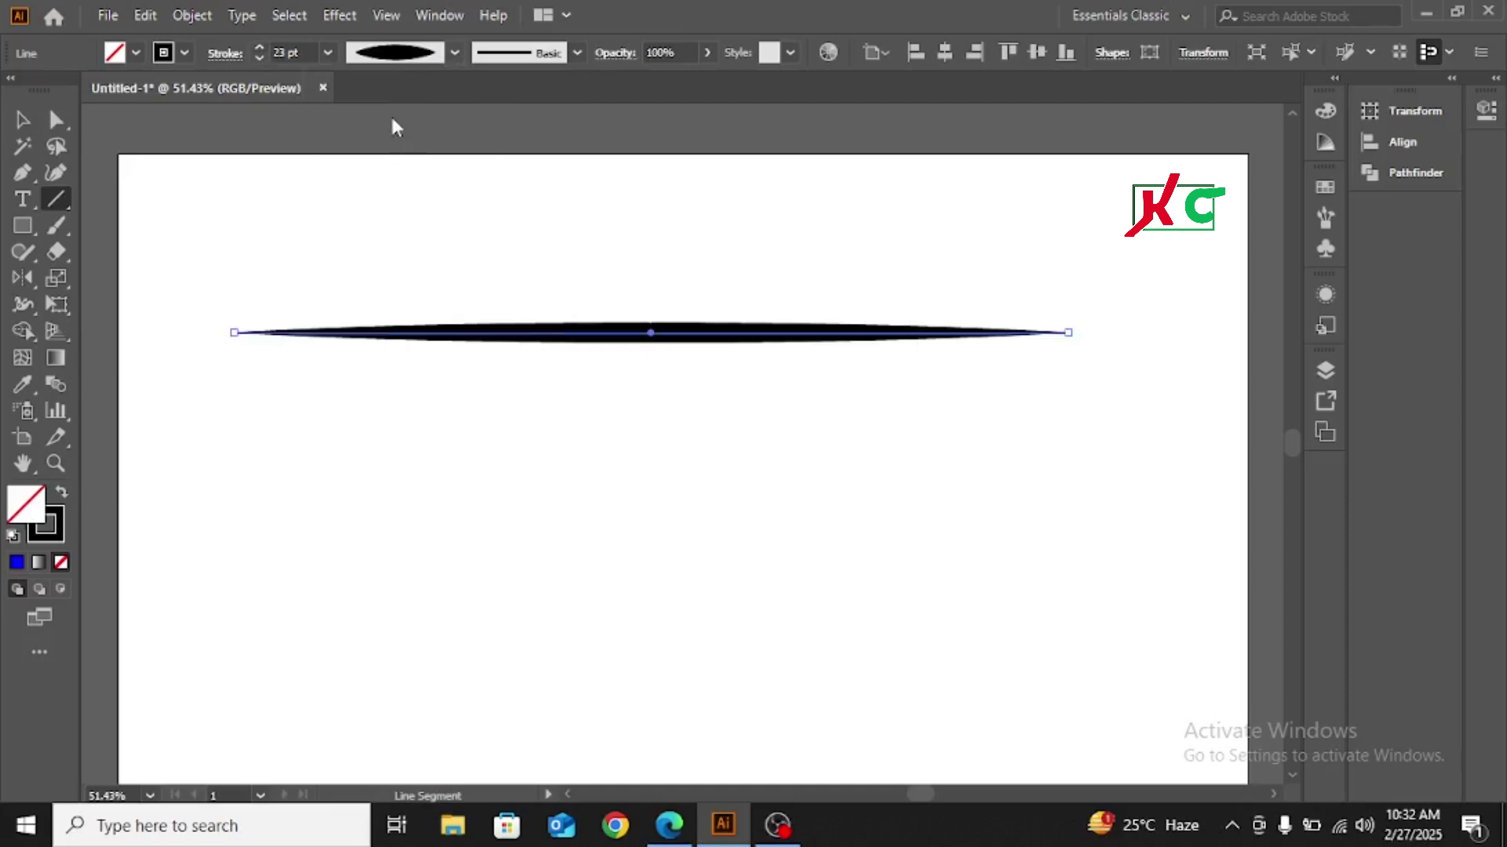
click(22, 120)
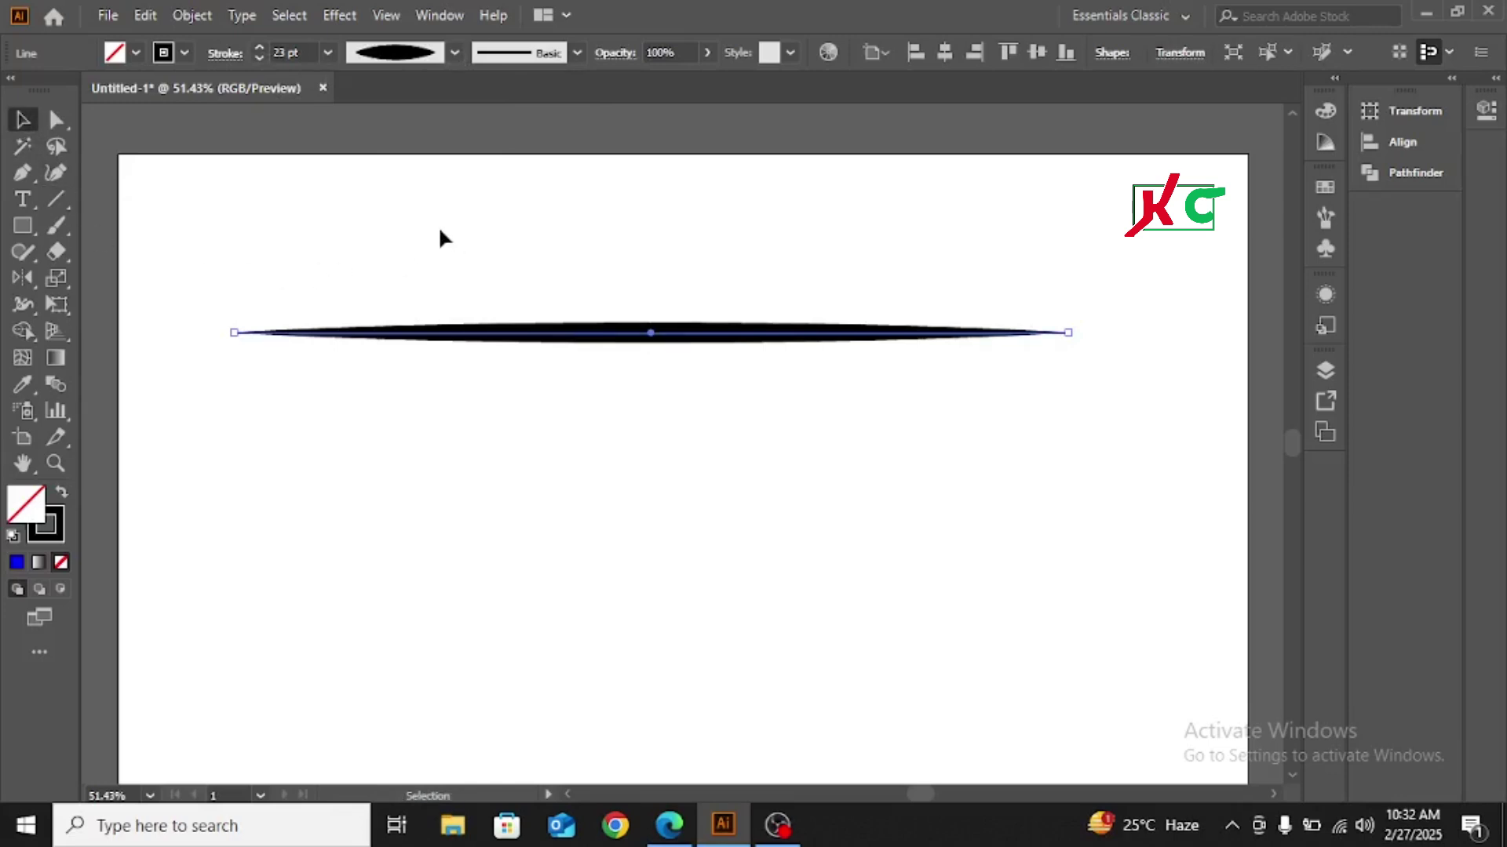
Step: Turn the line's stroke into dots using a Round Cap and a Dashed Line with 0 pt dash and 20 pt gap
click(222, 53)
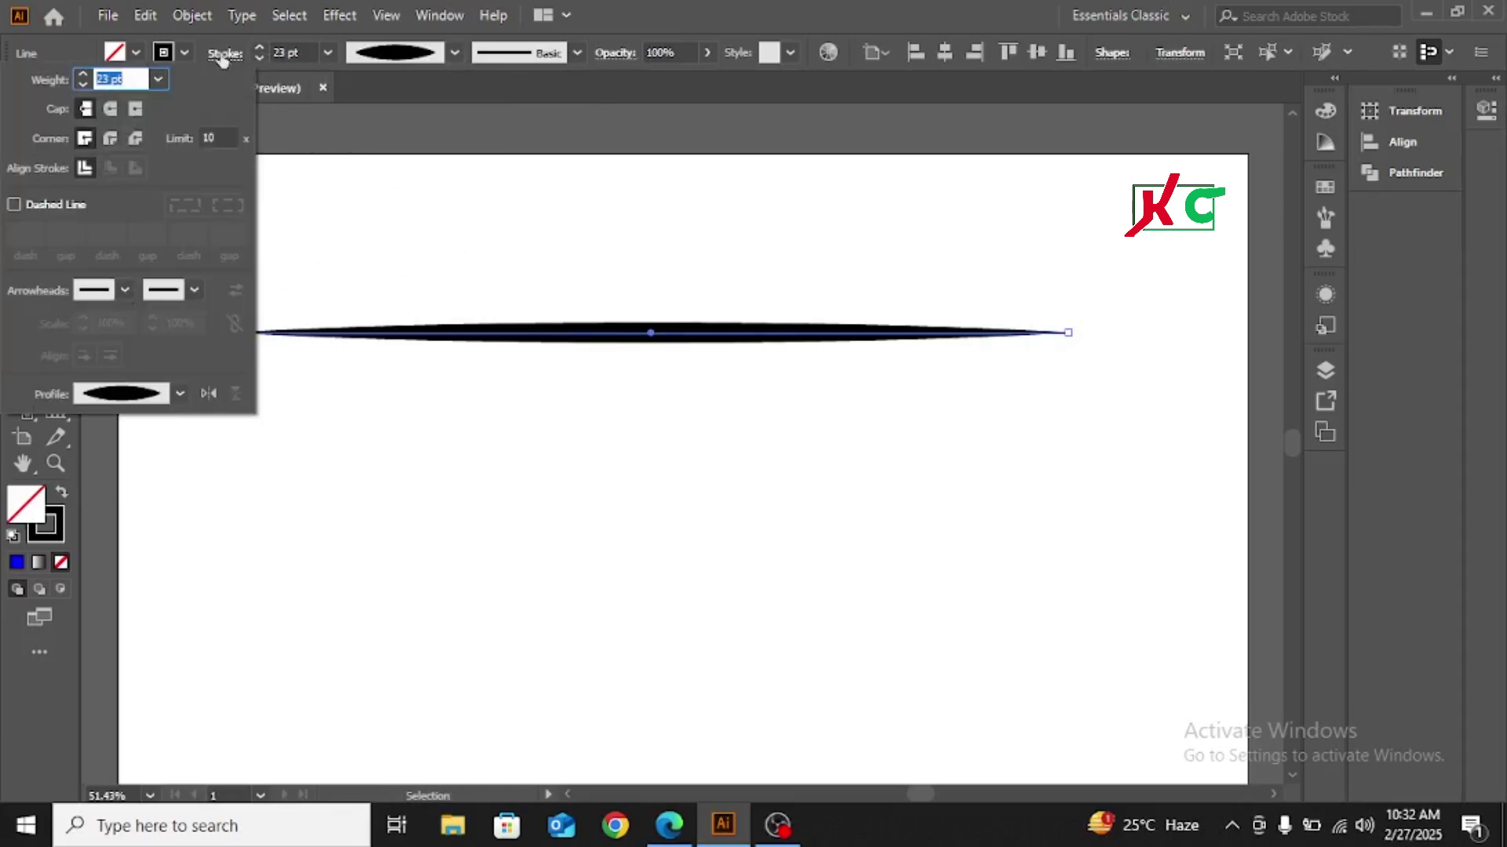
click(111, 112)
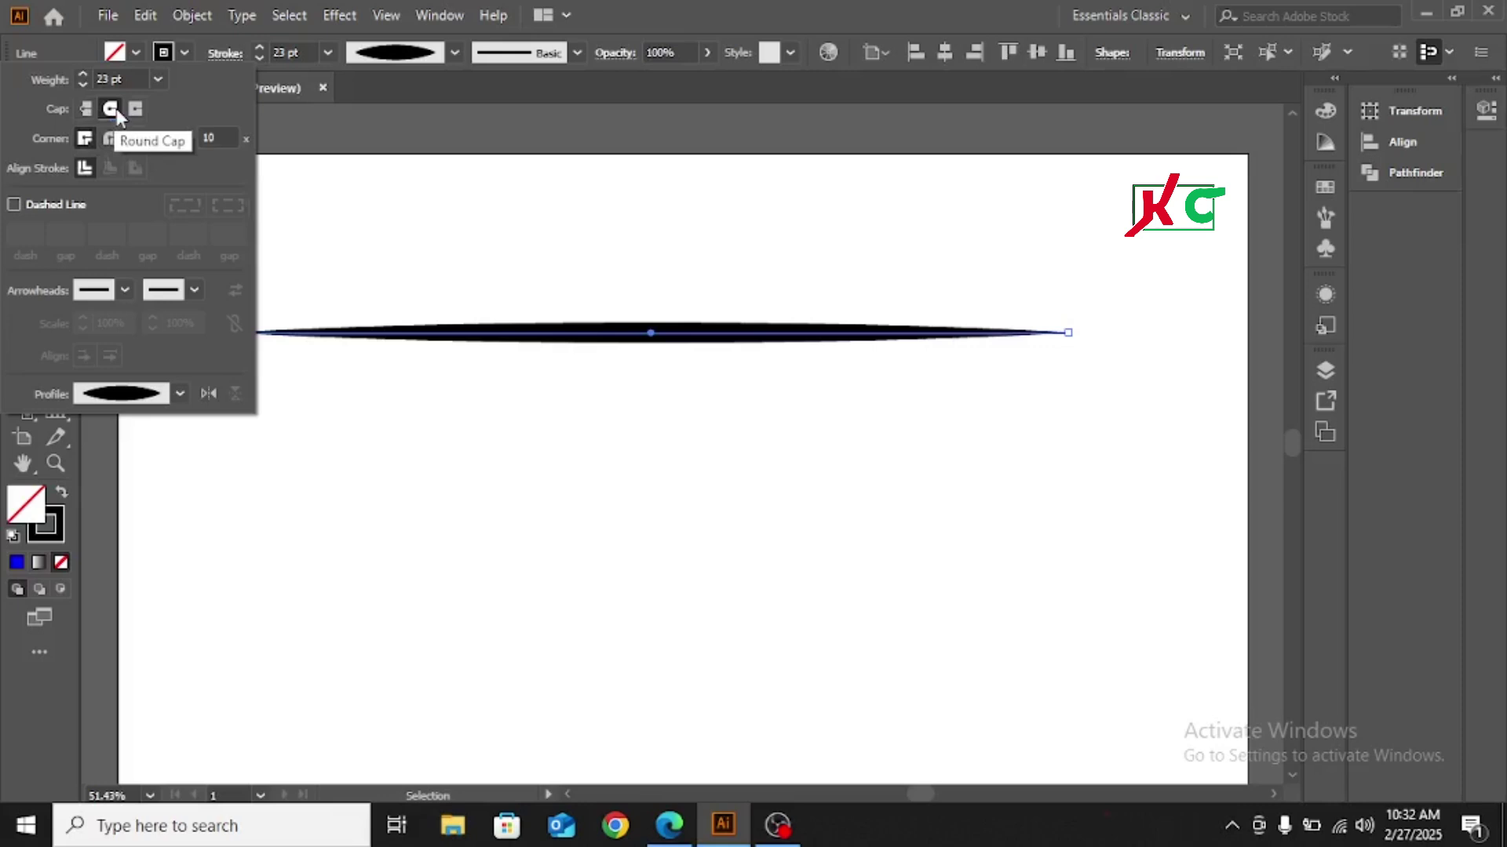
click(14, 206)
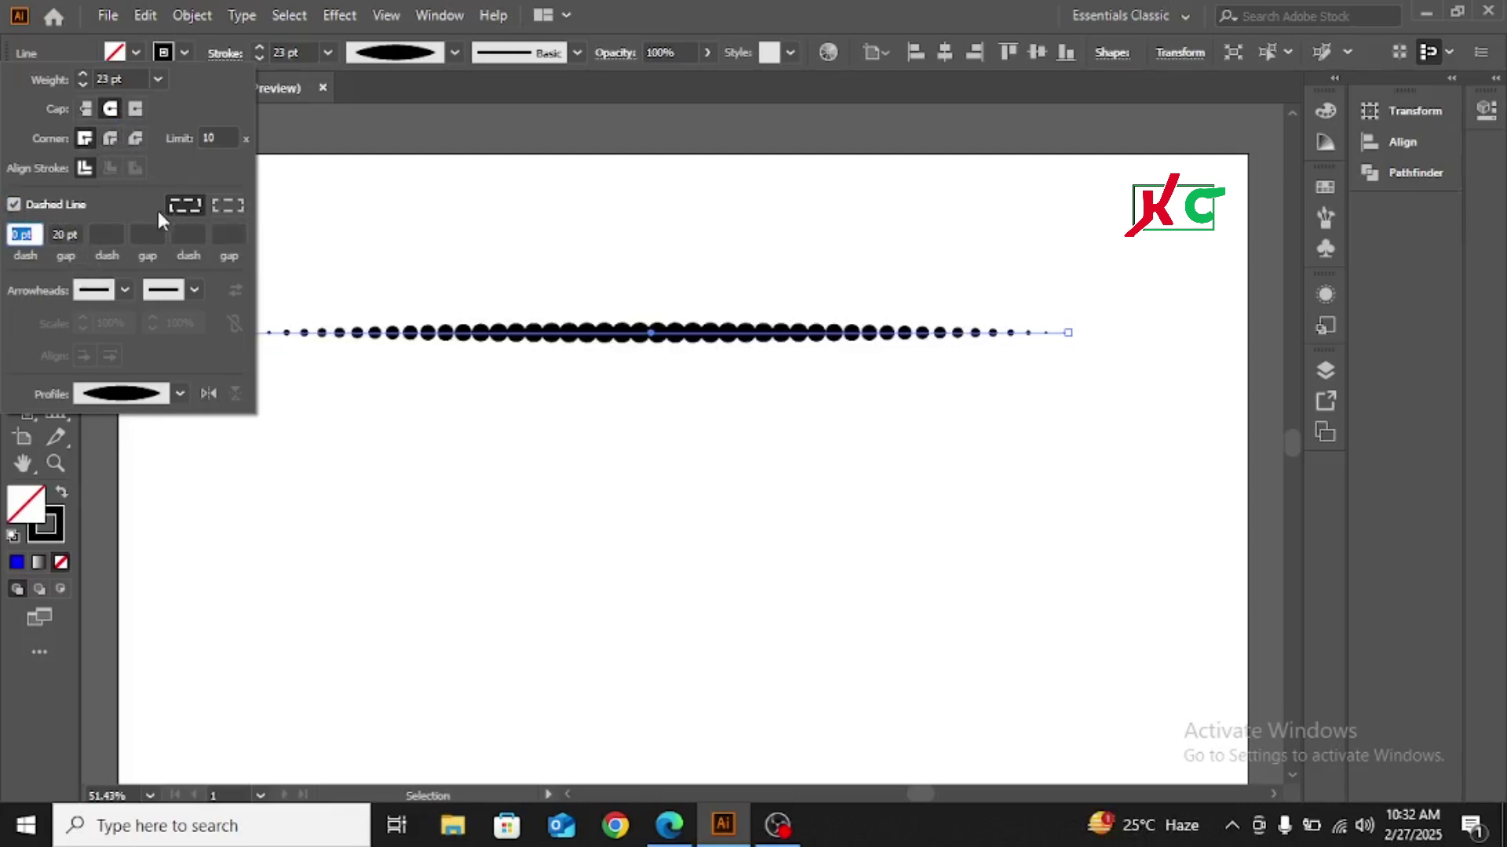
key(Return)
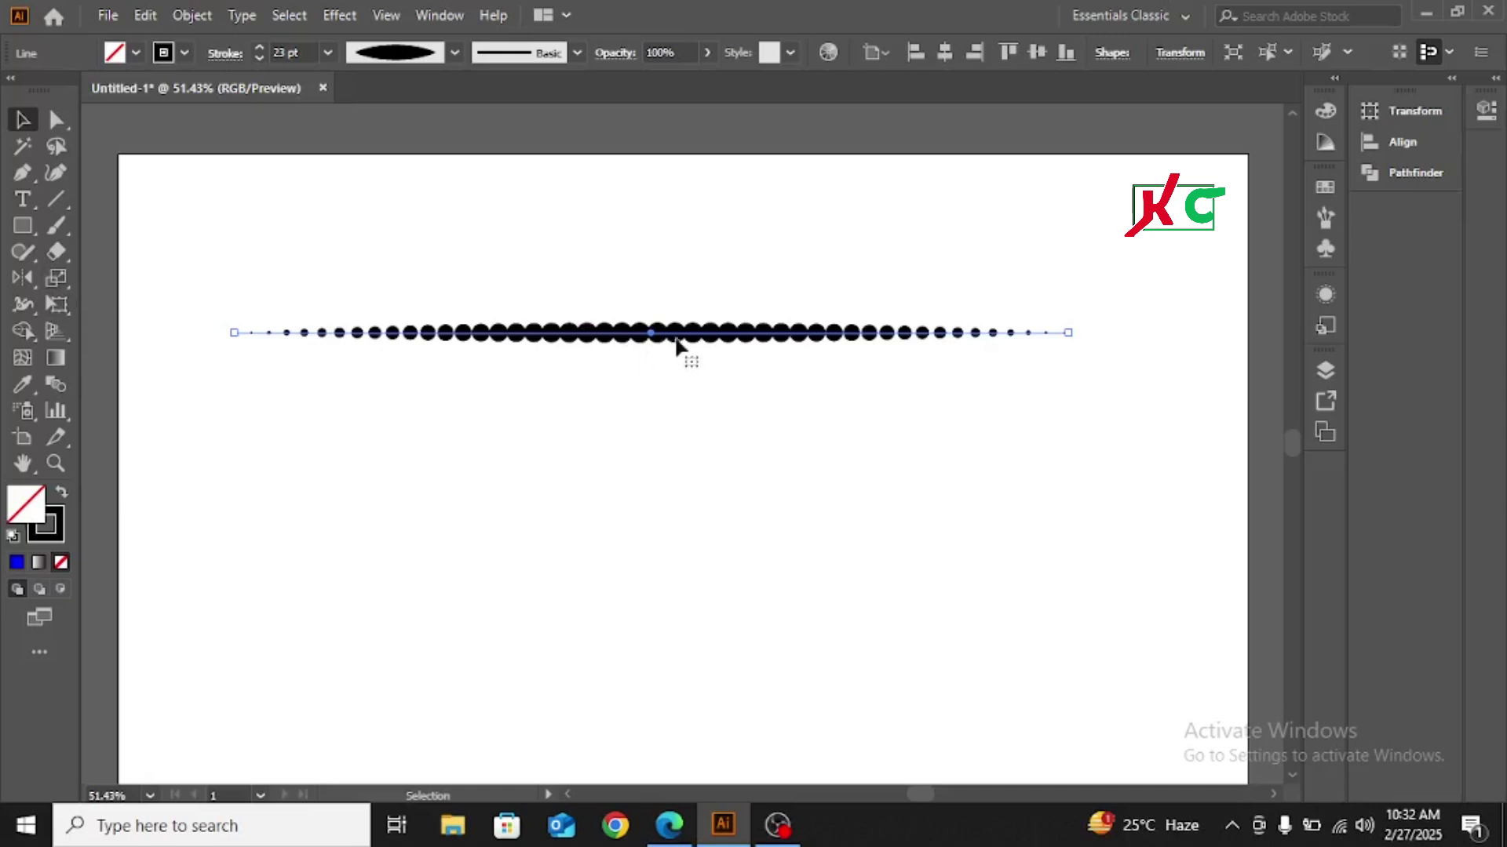
Step: Duplicate the dotted line straight down to the lower part of the artboard
click(143, 16)
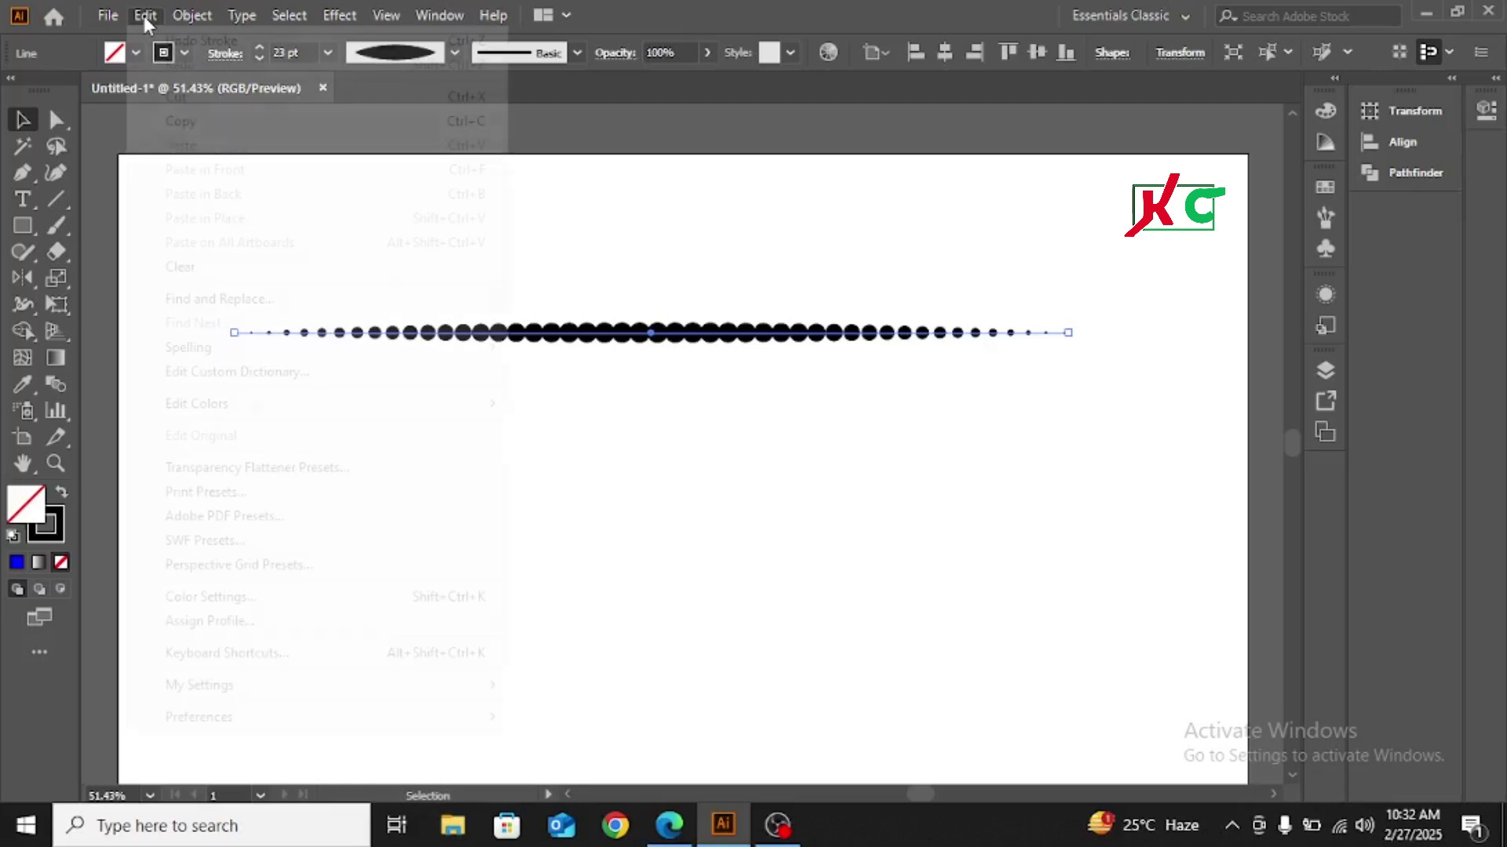
click(182, 128)
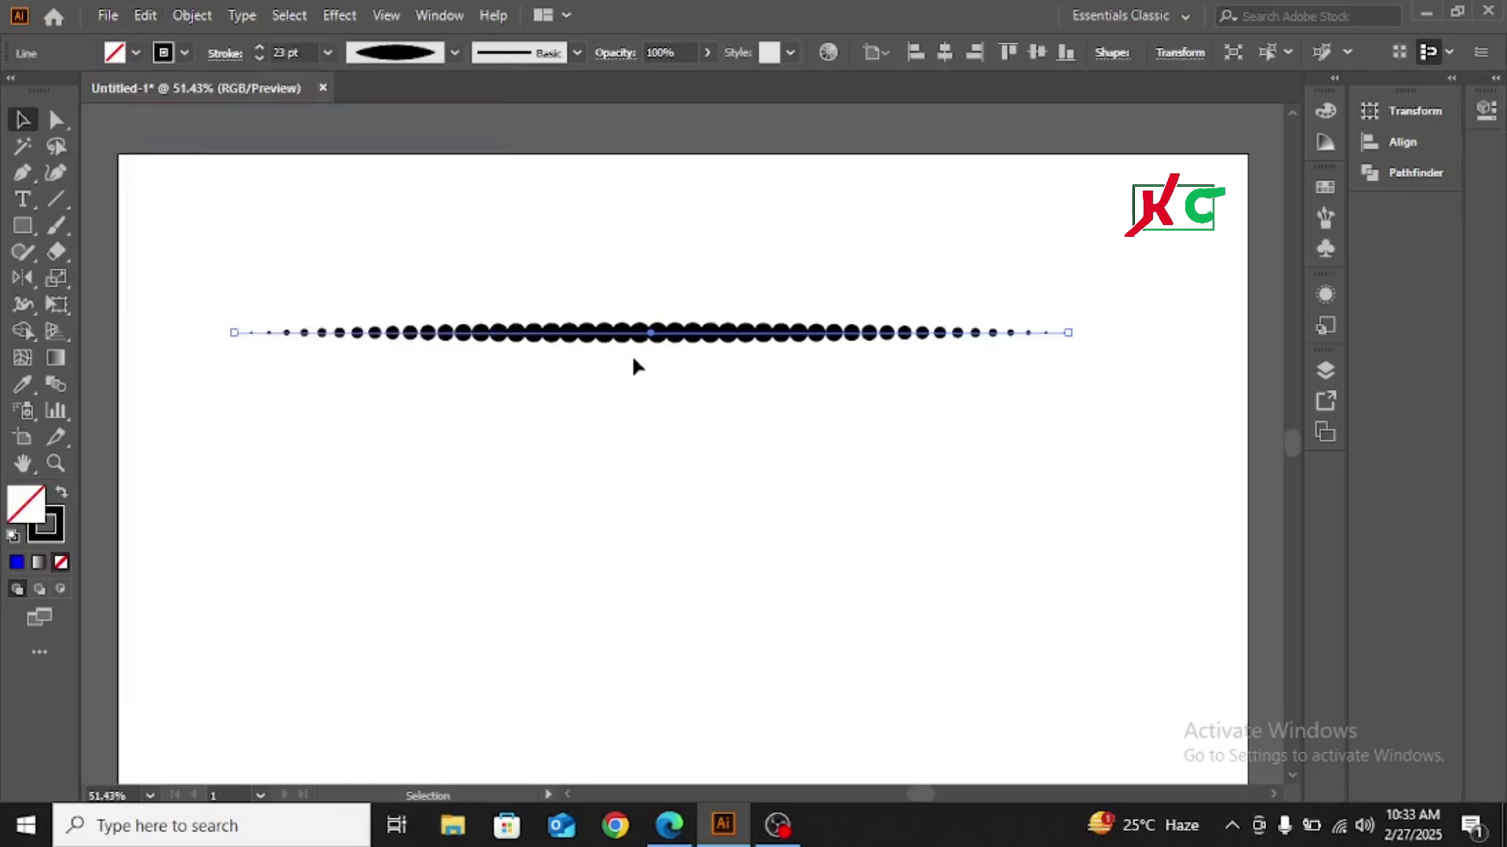
key(alt)
drag(642, 343, 663, 666)
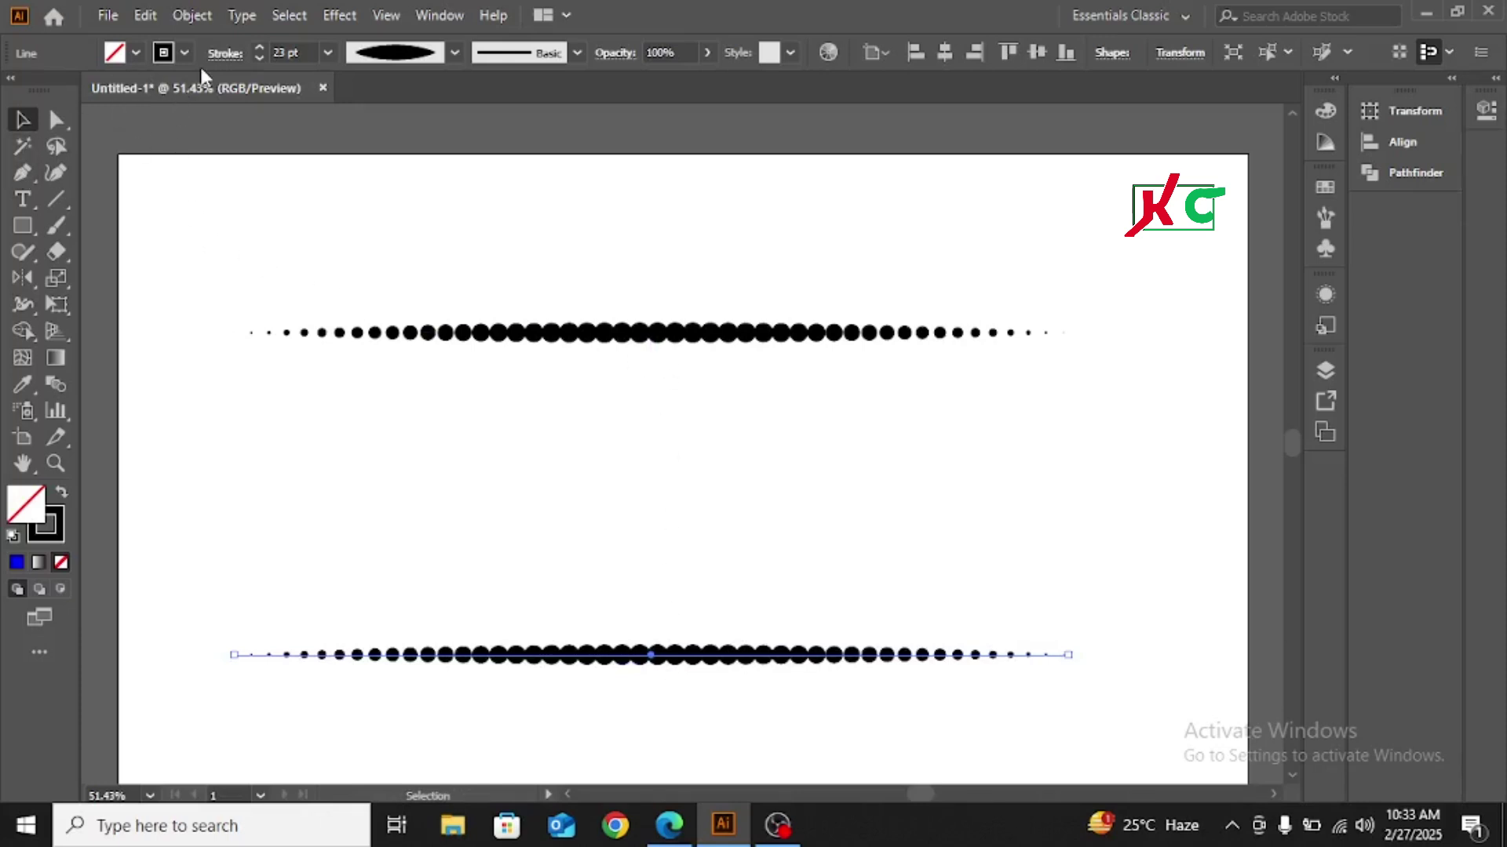
Step: Select both dotted lines and set the Blend Options spacing to Specified Steps with 14 steps
drag(332, 210, 680, 722)
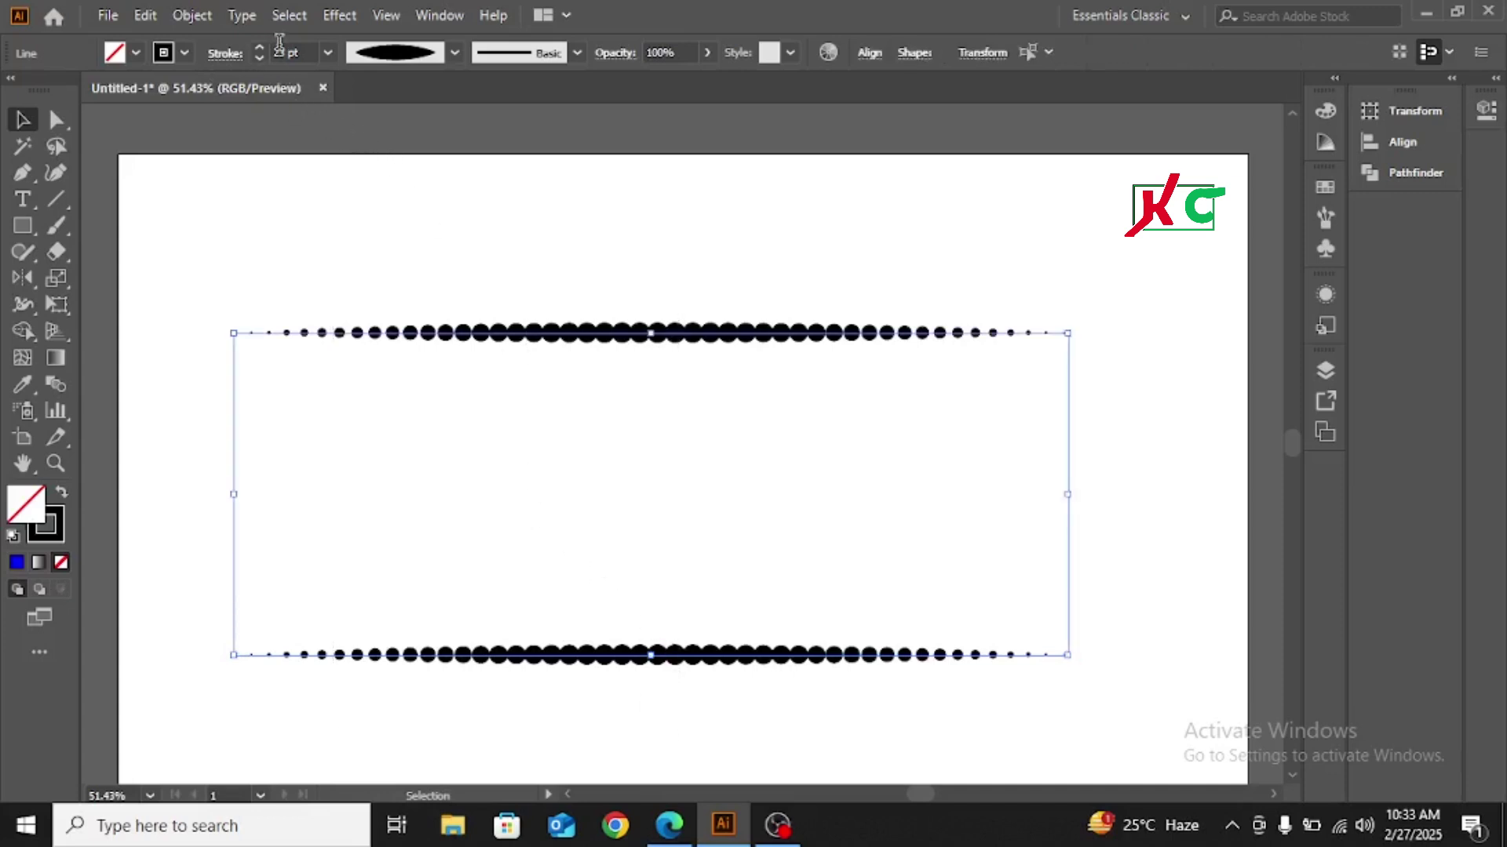
click(191, 16)
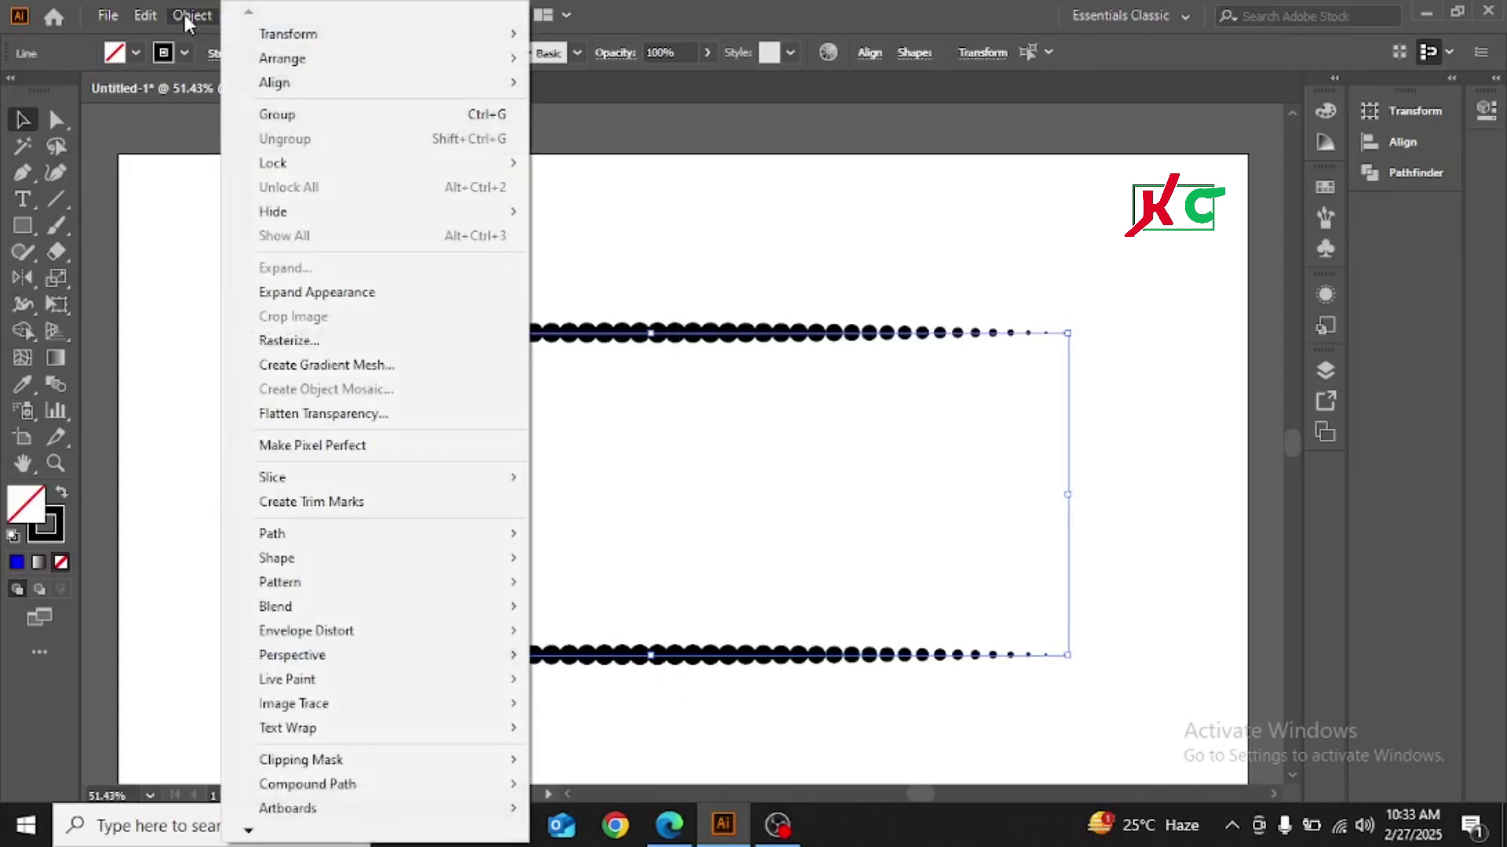
click(189, 16)
click(188, 16)
mouse_move(324, 618)
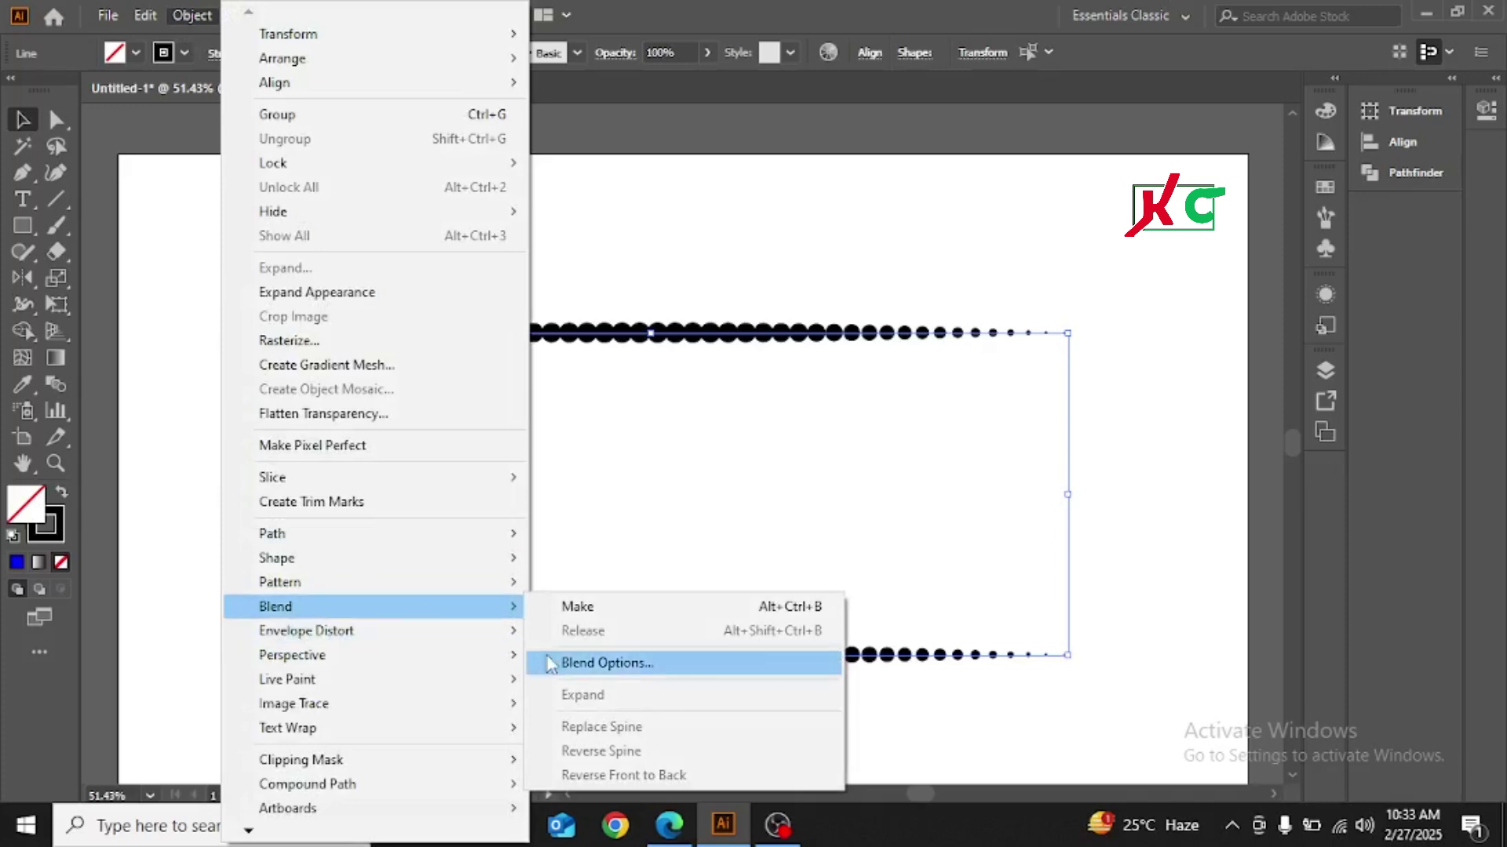
click(601, 667)
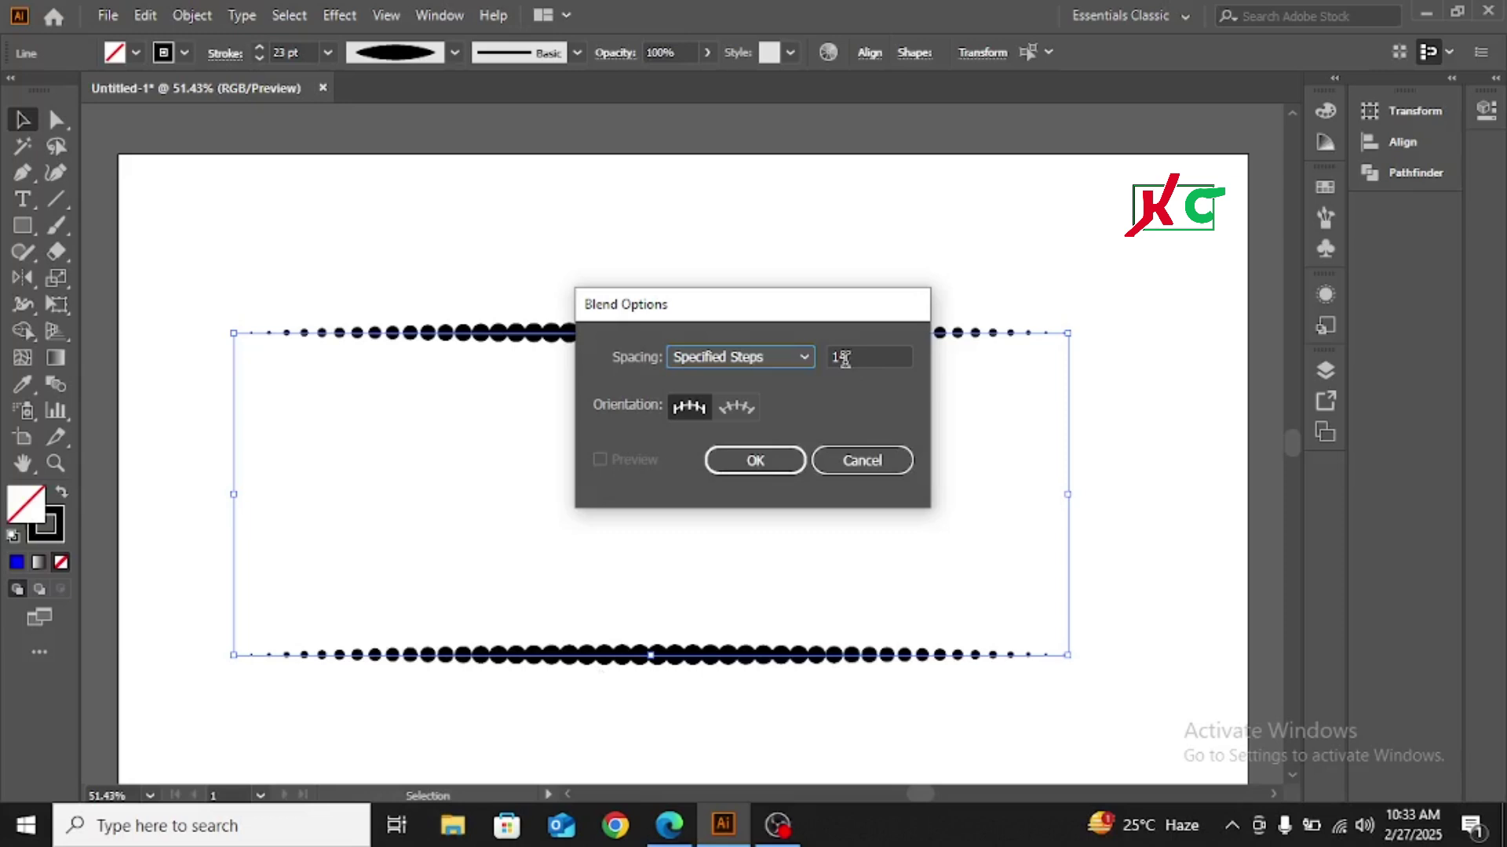
click(797, 358)
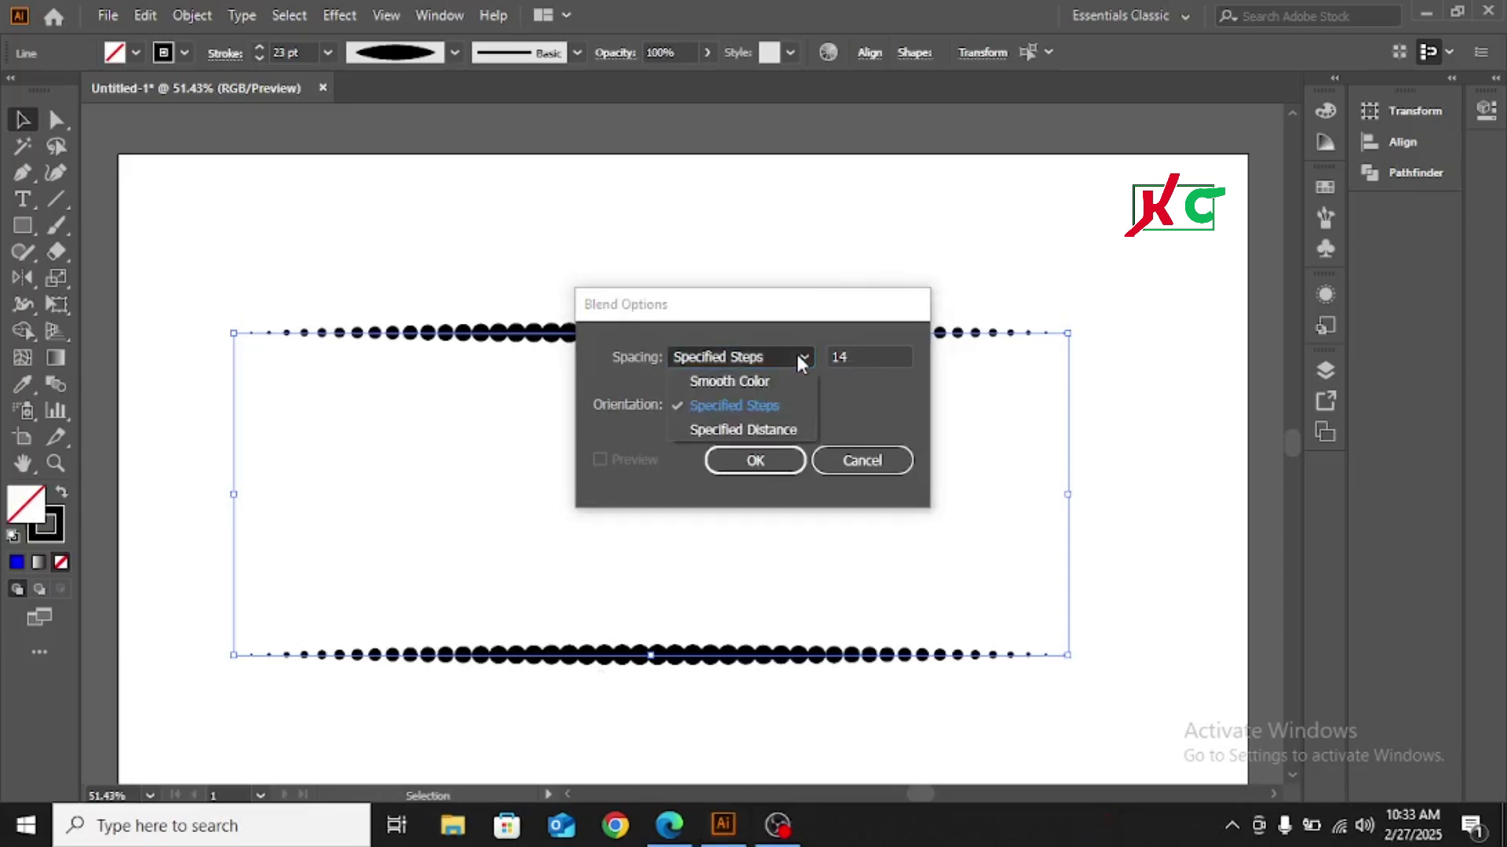
click(751, 406)
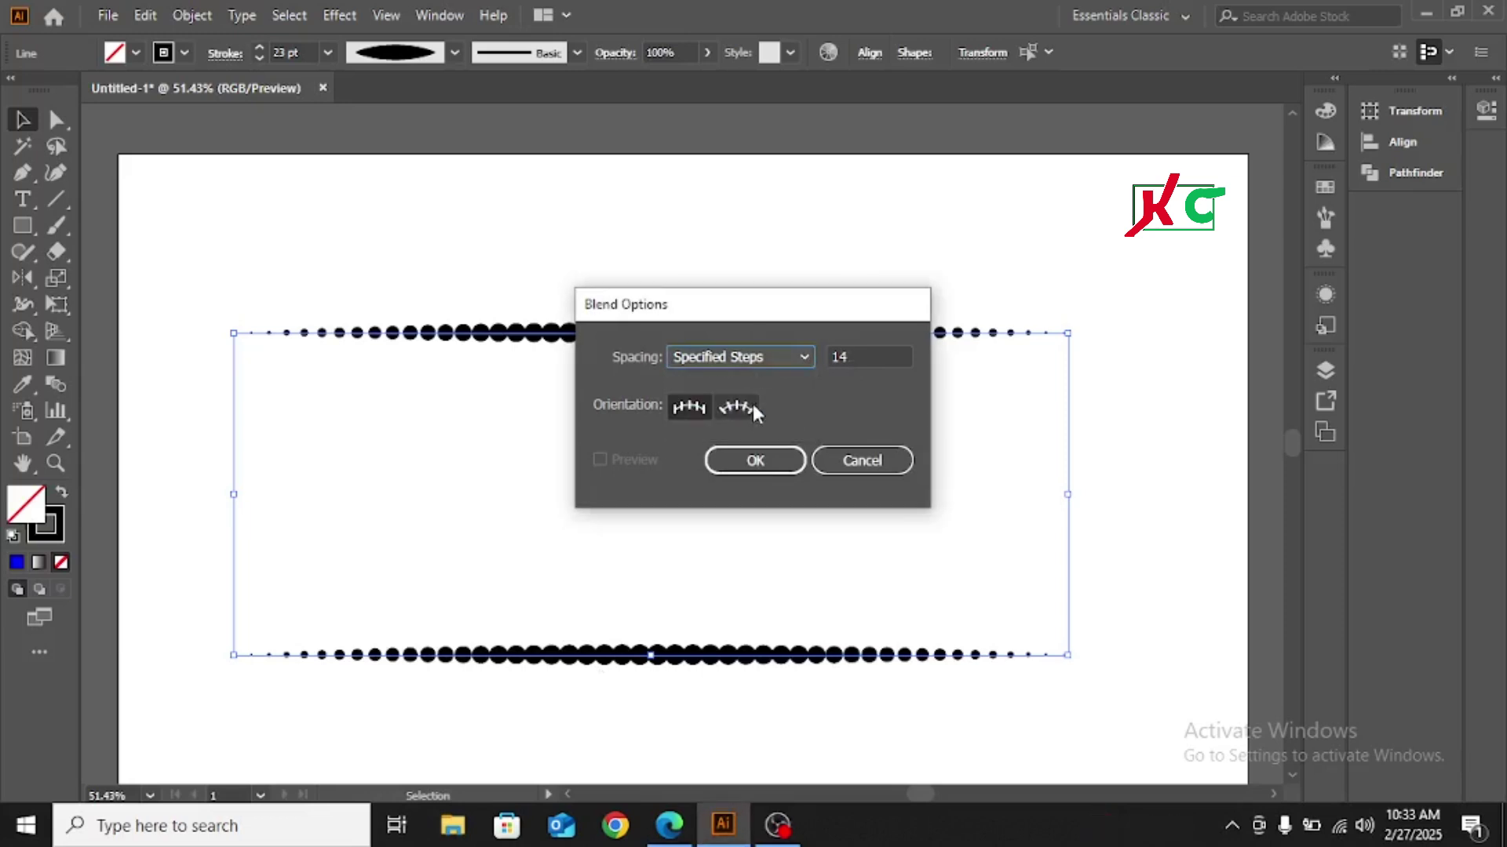
click(793, 359)
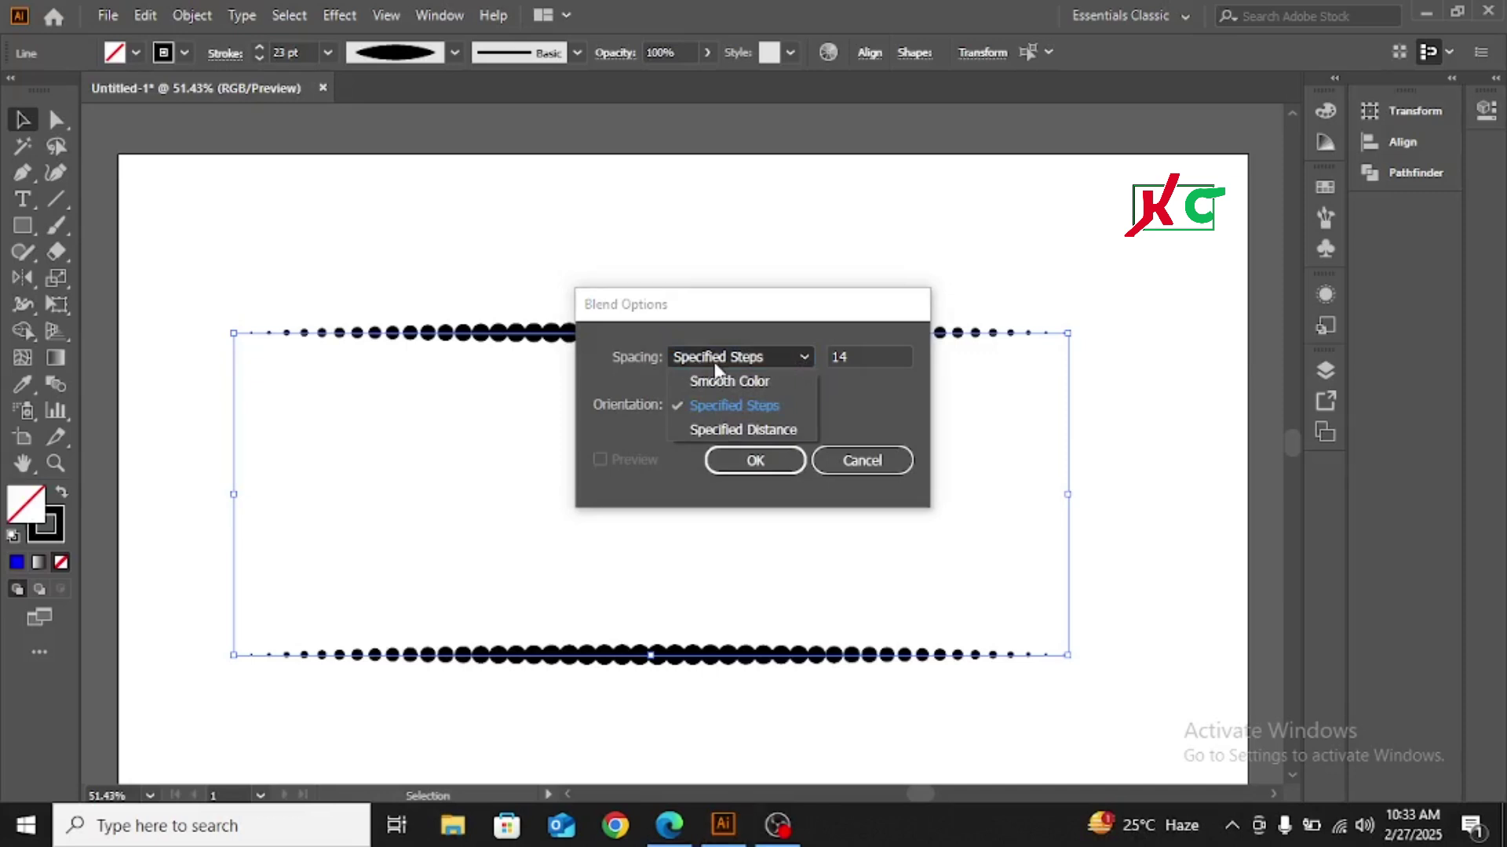
click(804, 357)
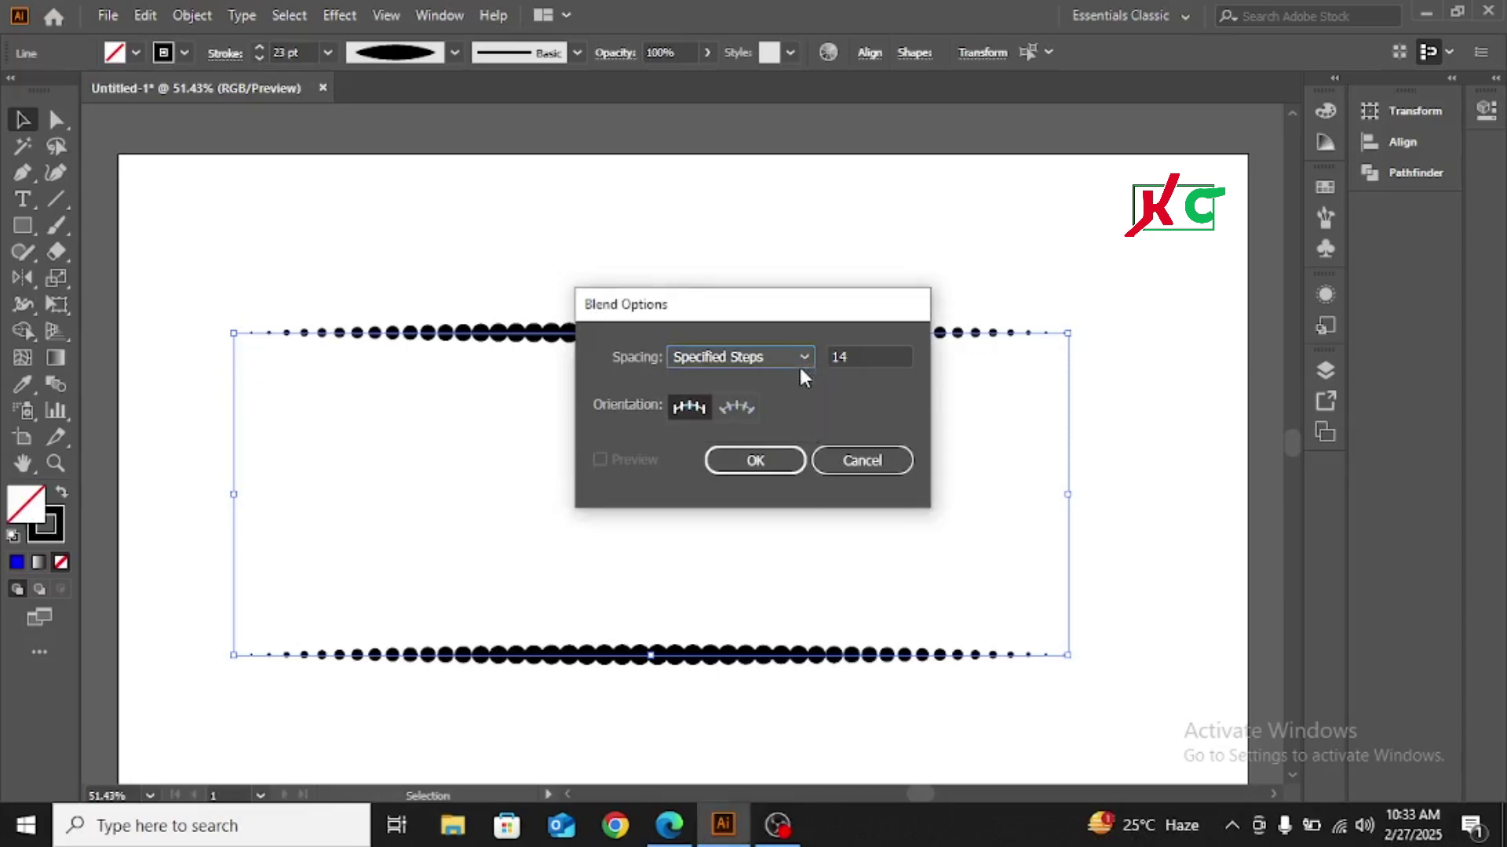
click(756, 464)
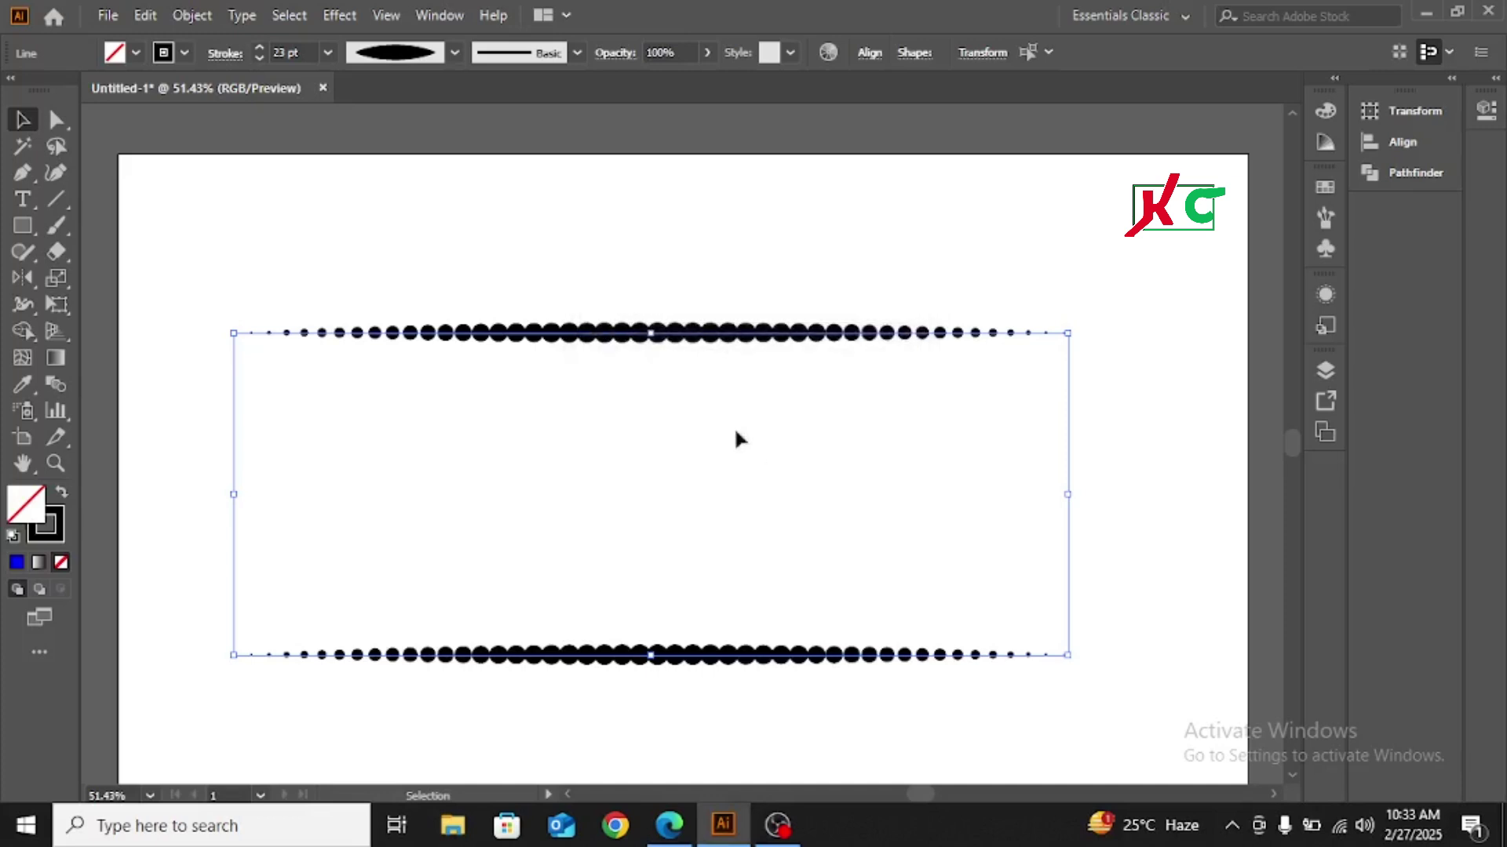
click(182, 13)
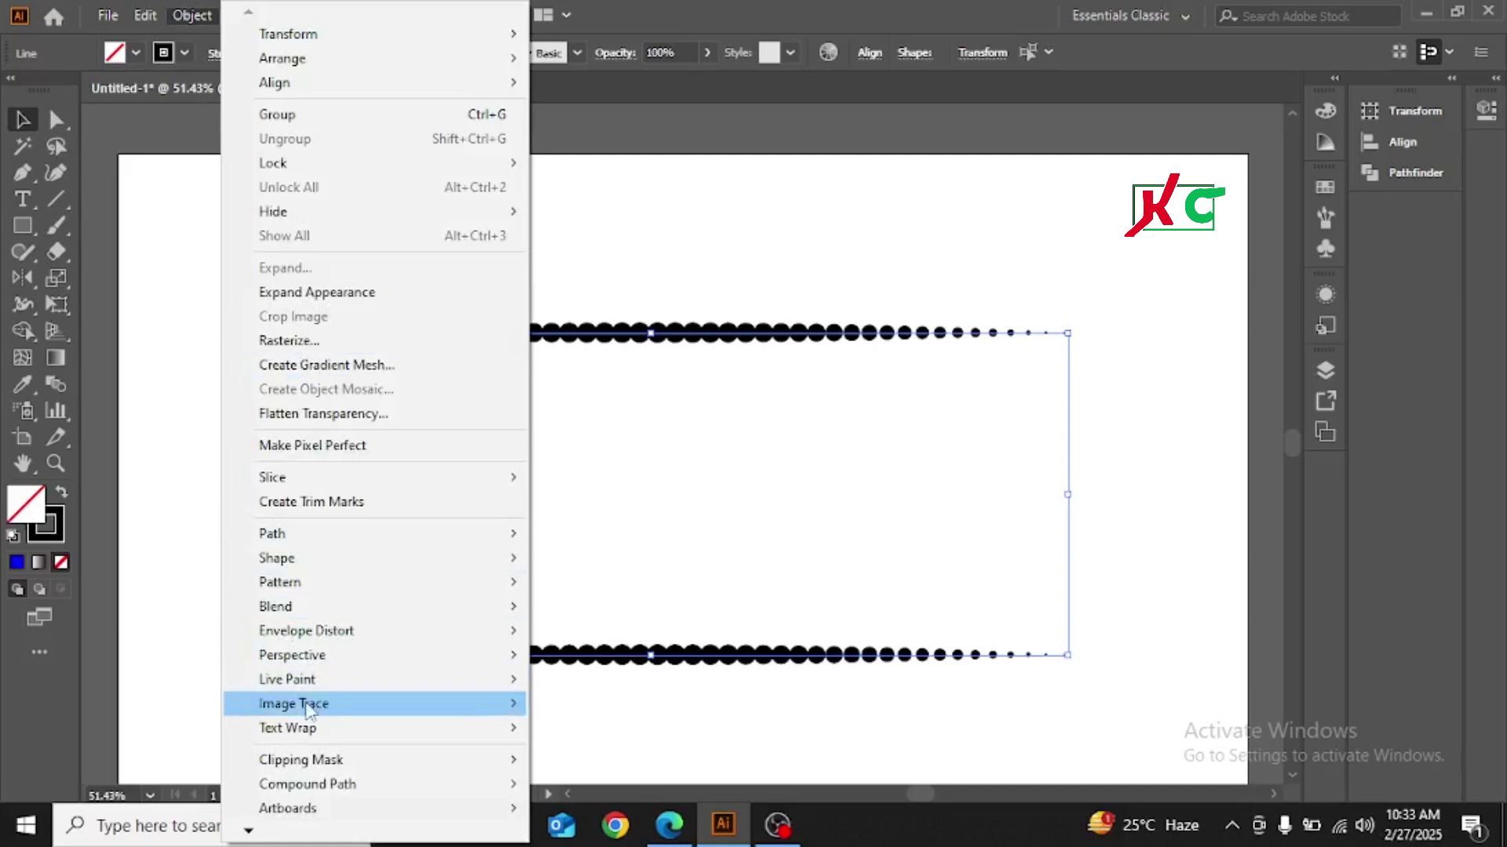
mouse_move(308, 609)
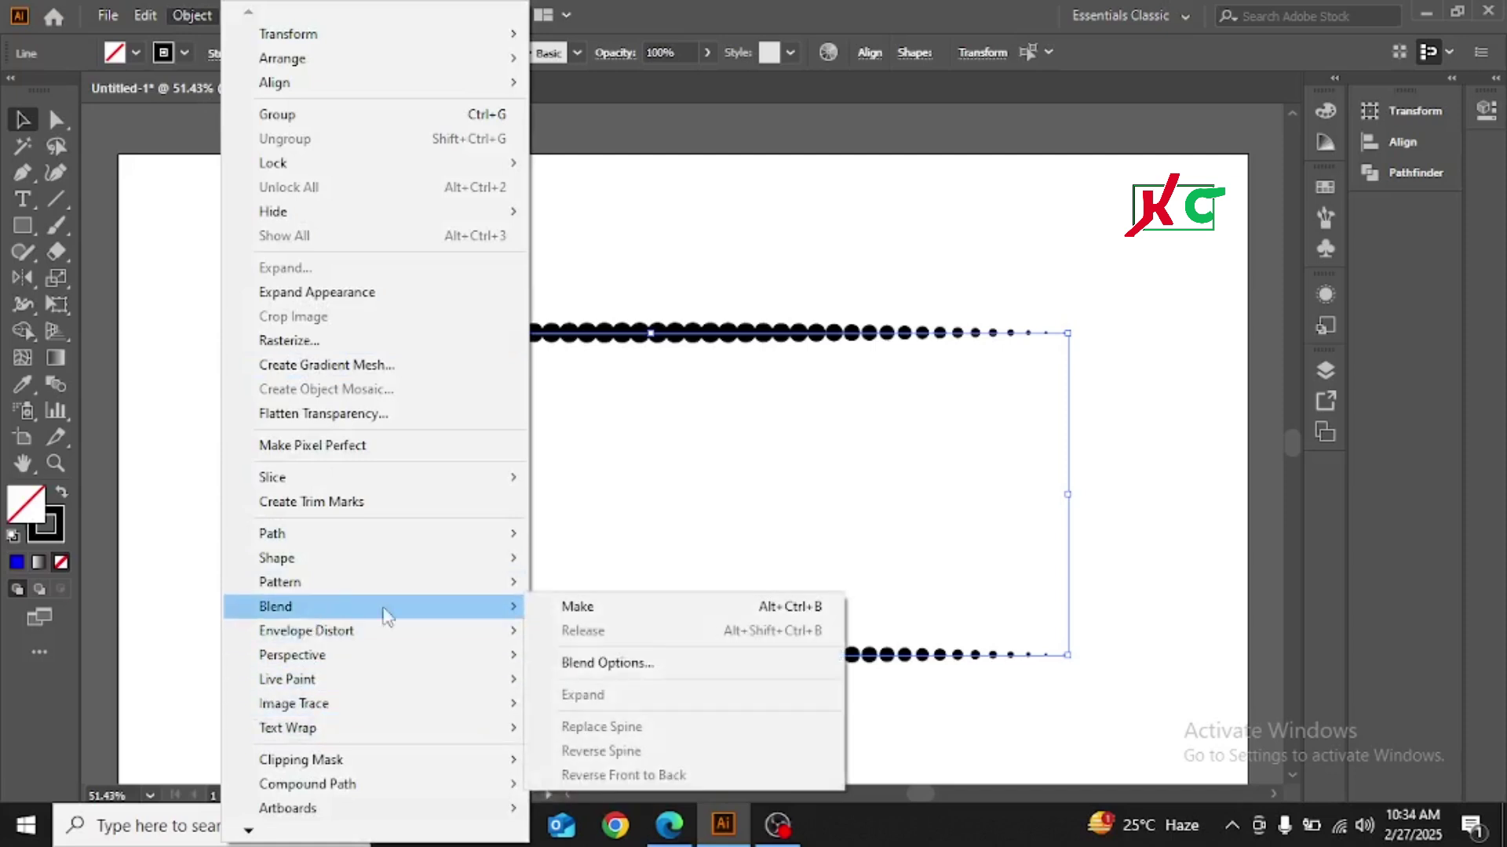
click(594, 663)
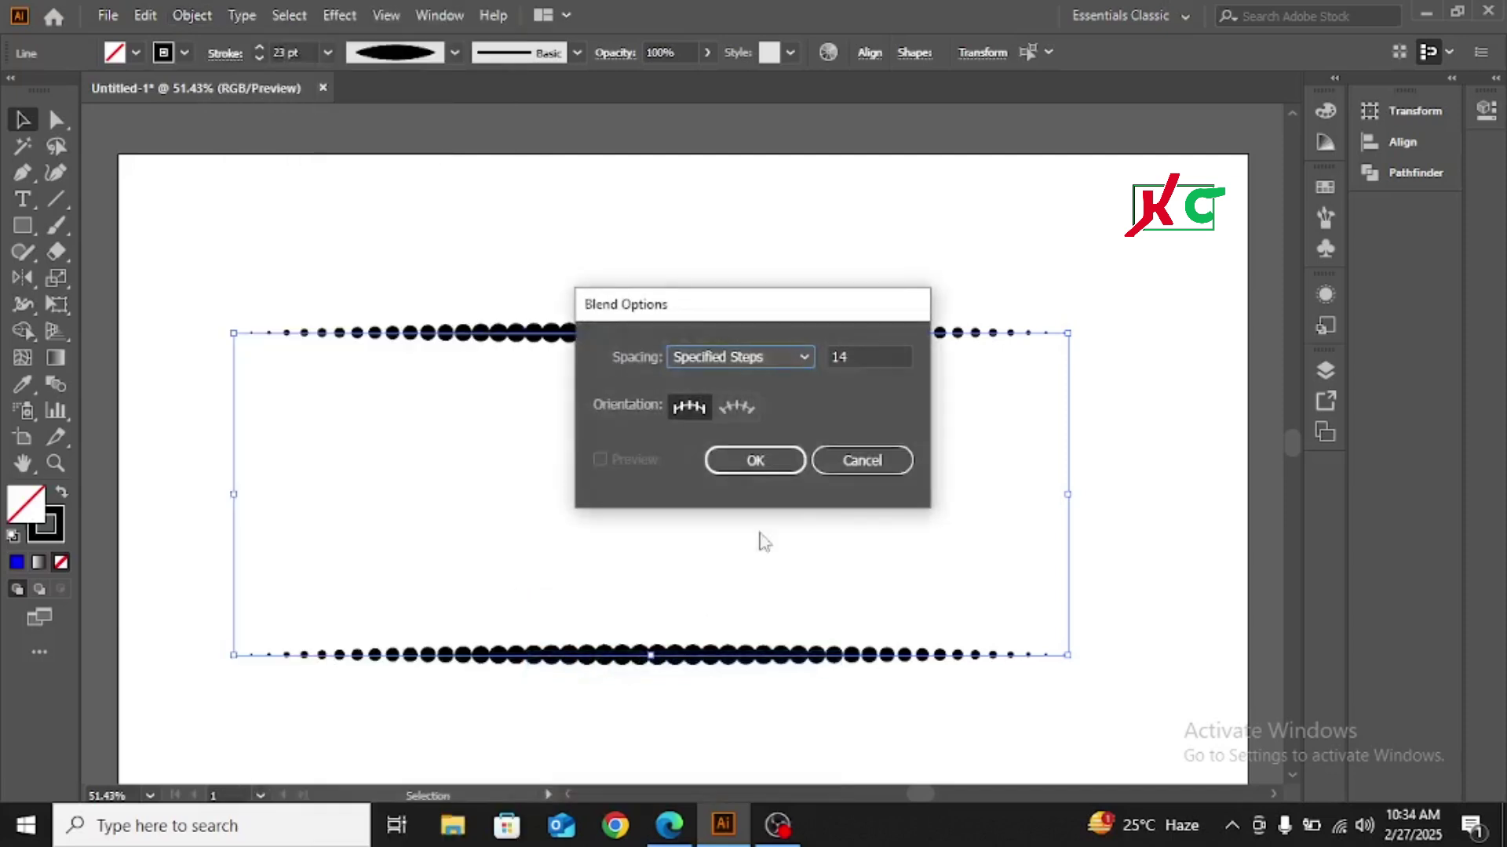
click(878, 463)
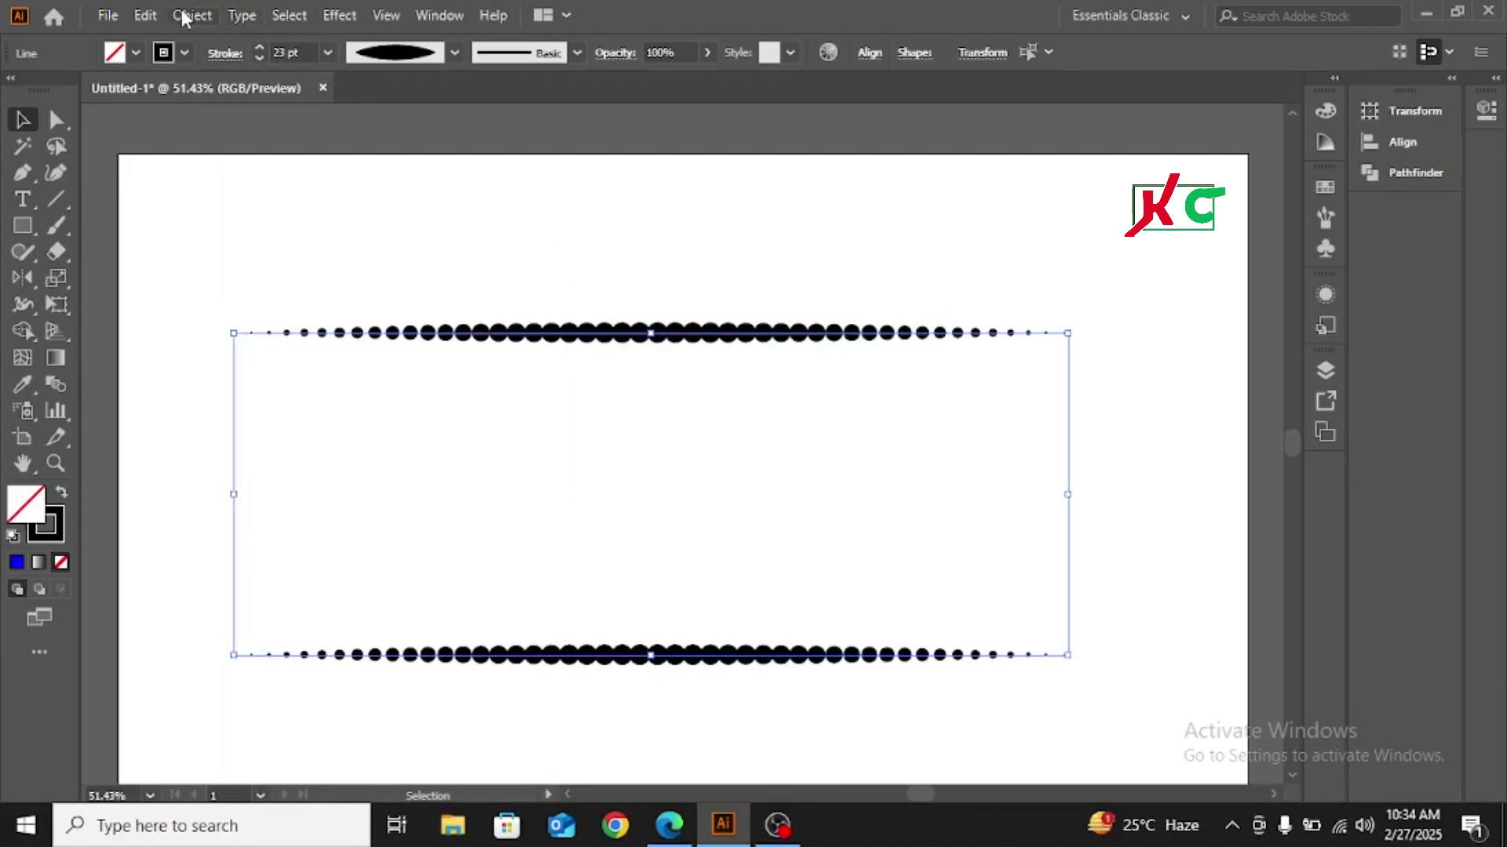
Step: Make a blend between the two selected dotted lines to fill the space between them with dot rows
click(210, 15)
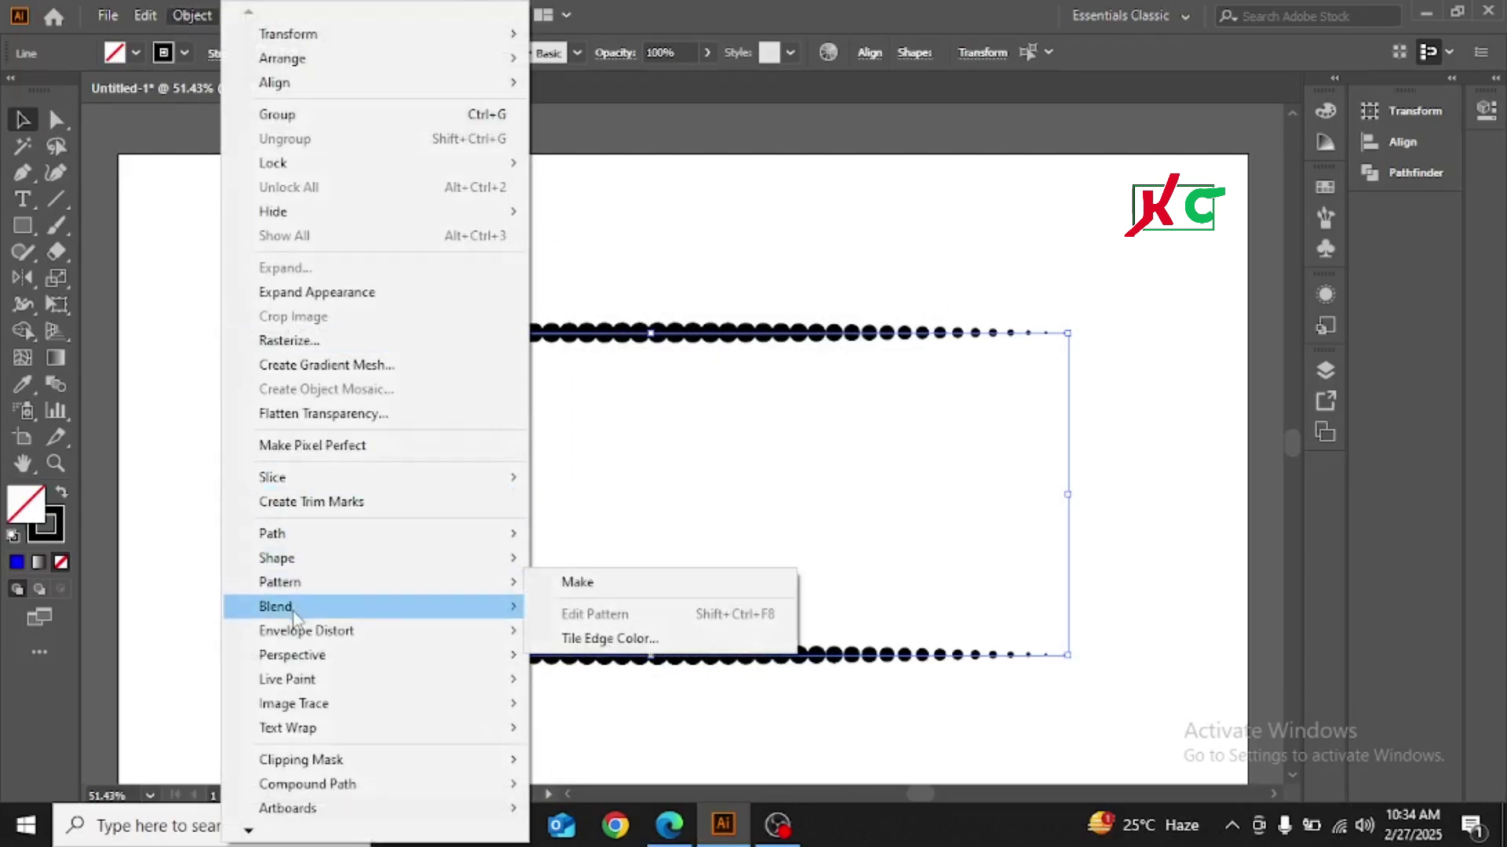
mouse_move(291, 609)
click(577, 608)
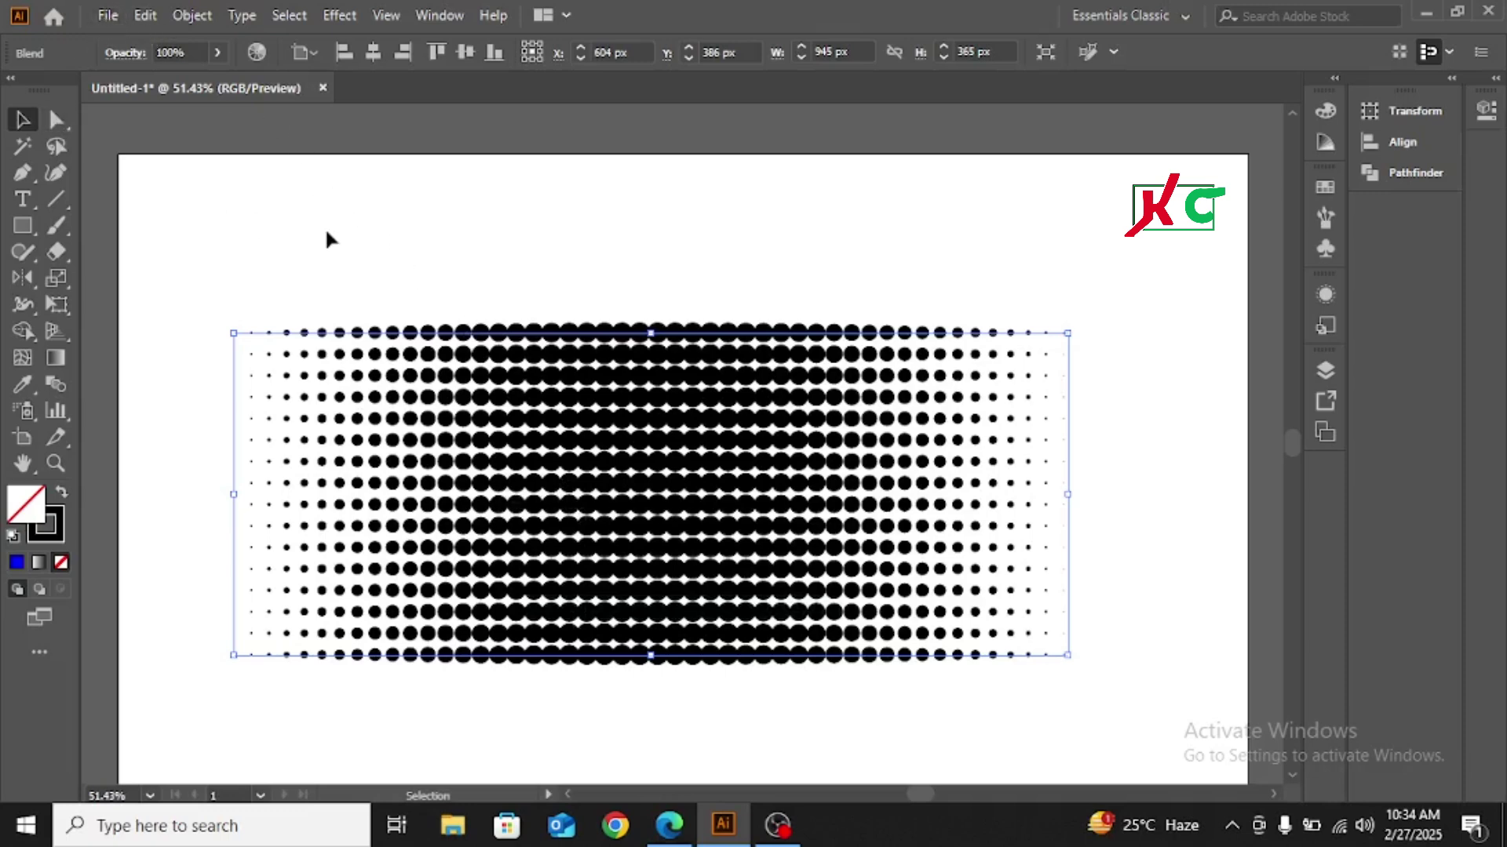
Step: Expand the blend's appearance and expand its object and fill into editable dot shapes
click(501, 277)
drag(469, 259, 825, 728)
click(195, 19)
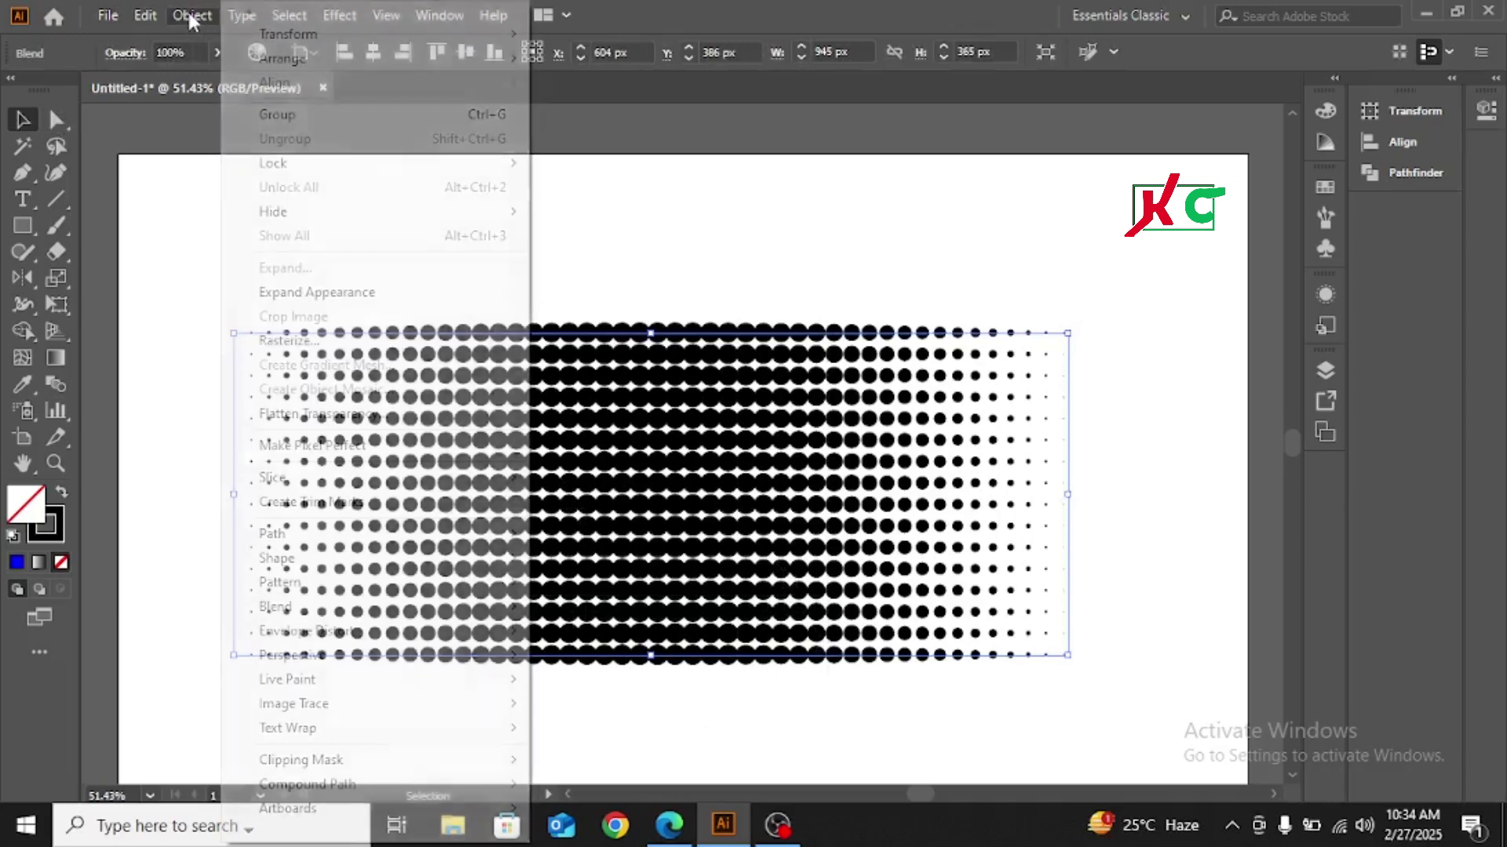
click(311, 295)
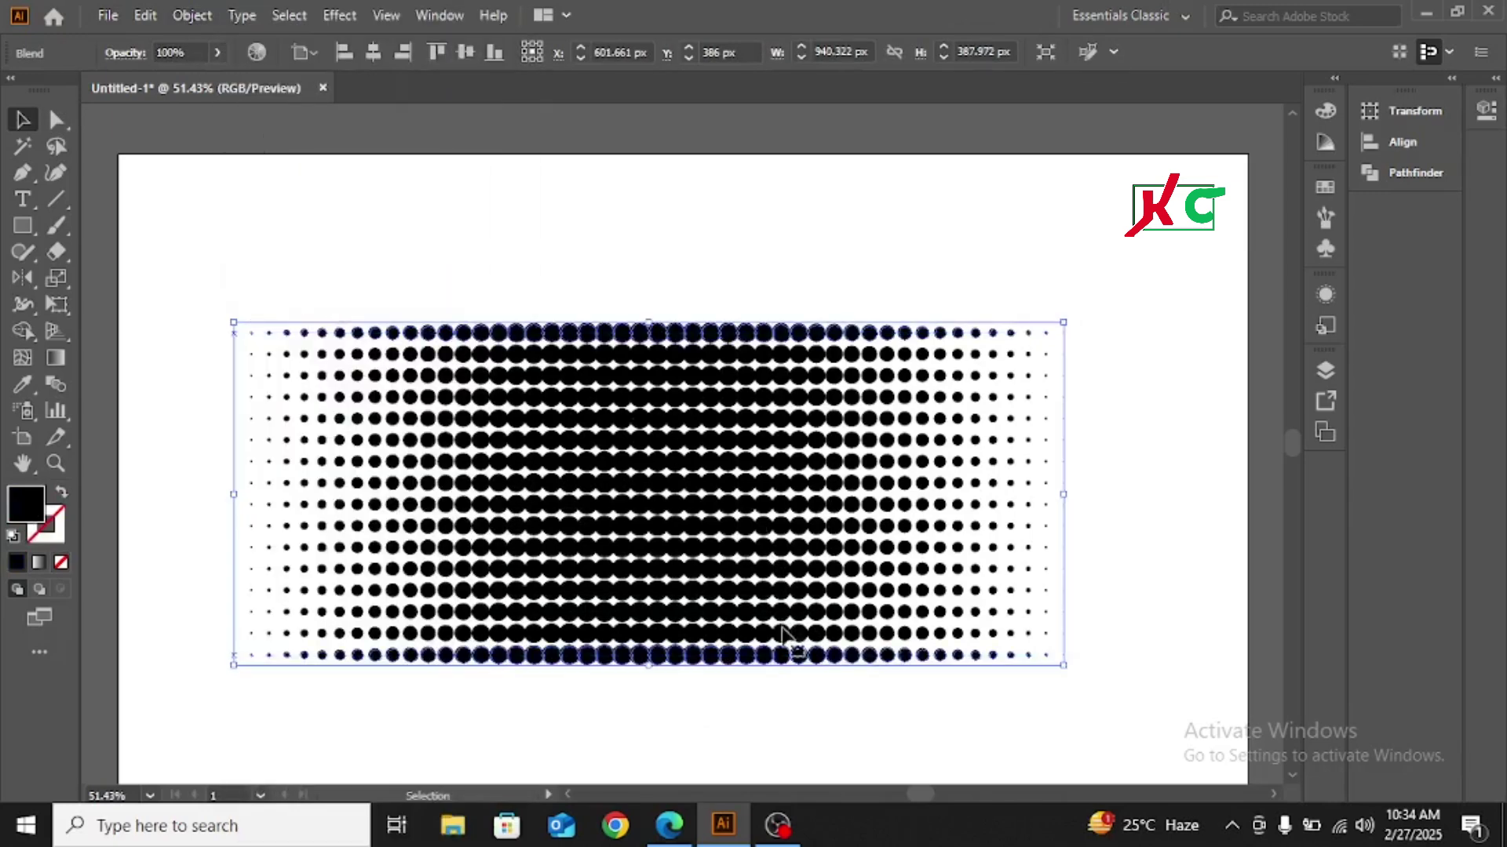
click(188, 15)
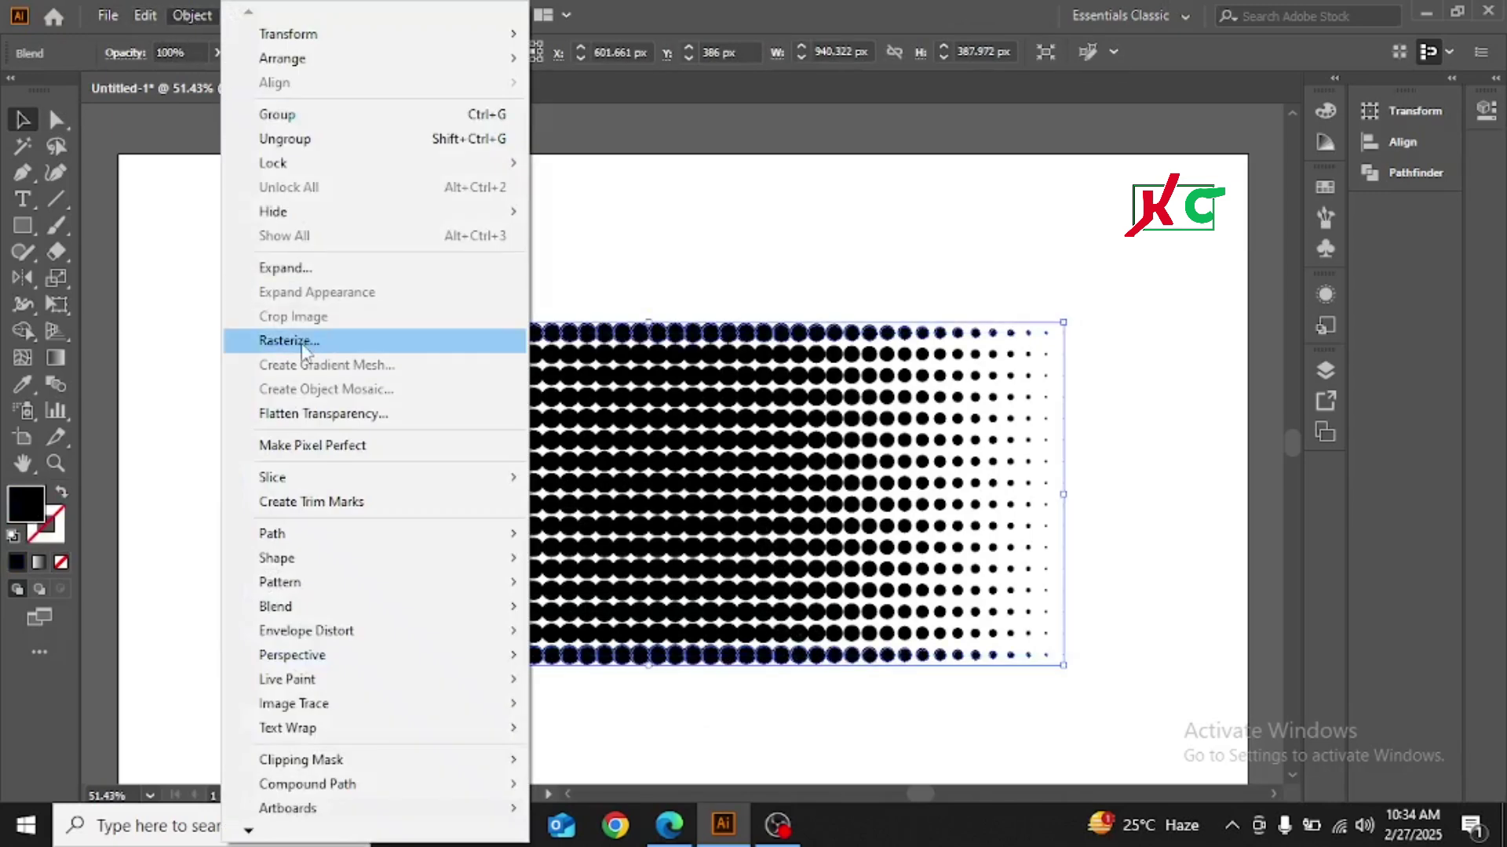
click(298, 270)
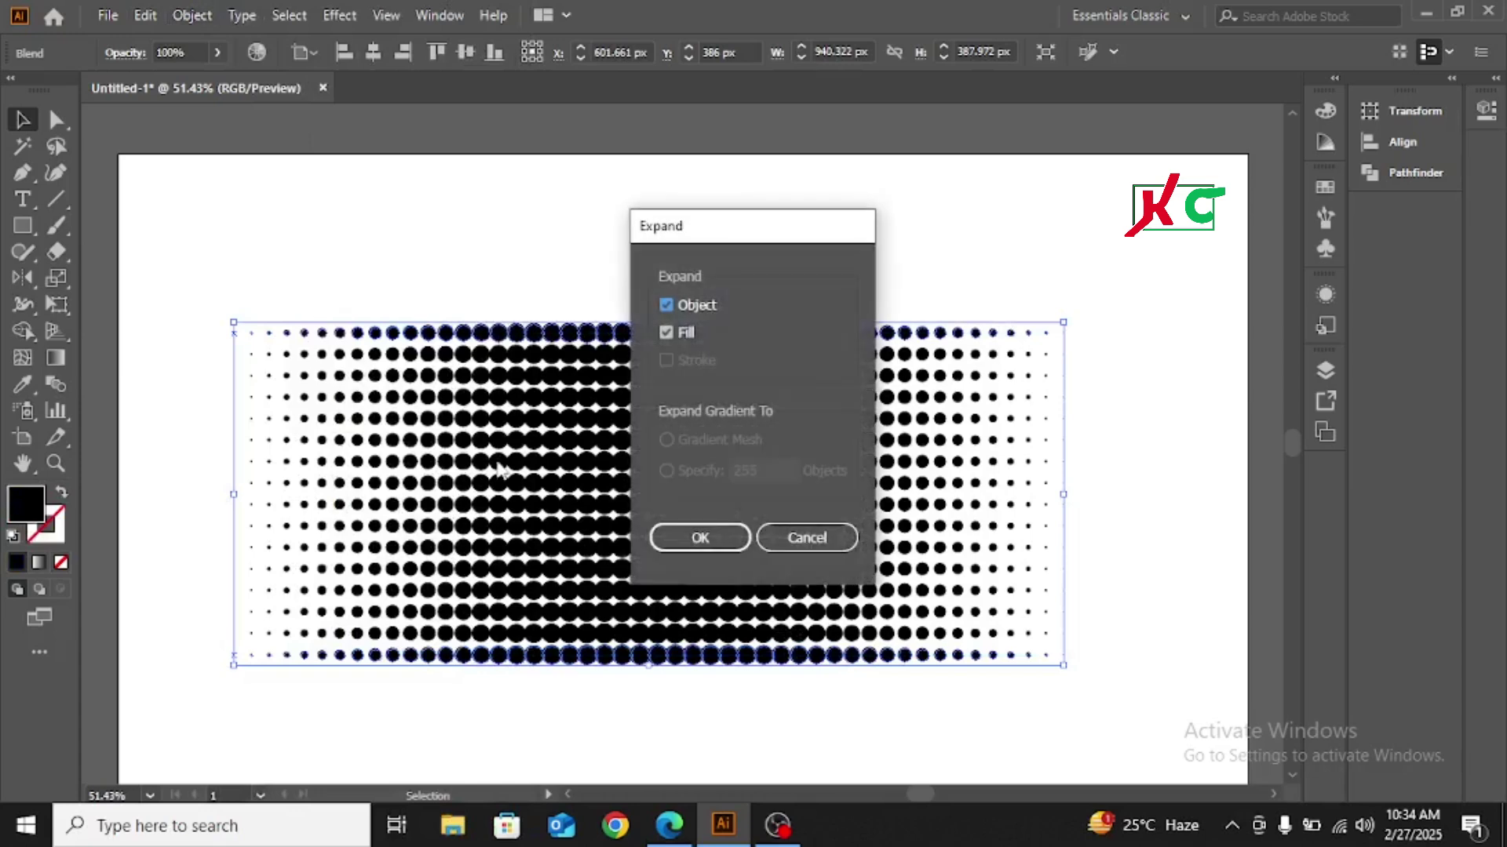
click(702, 541)
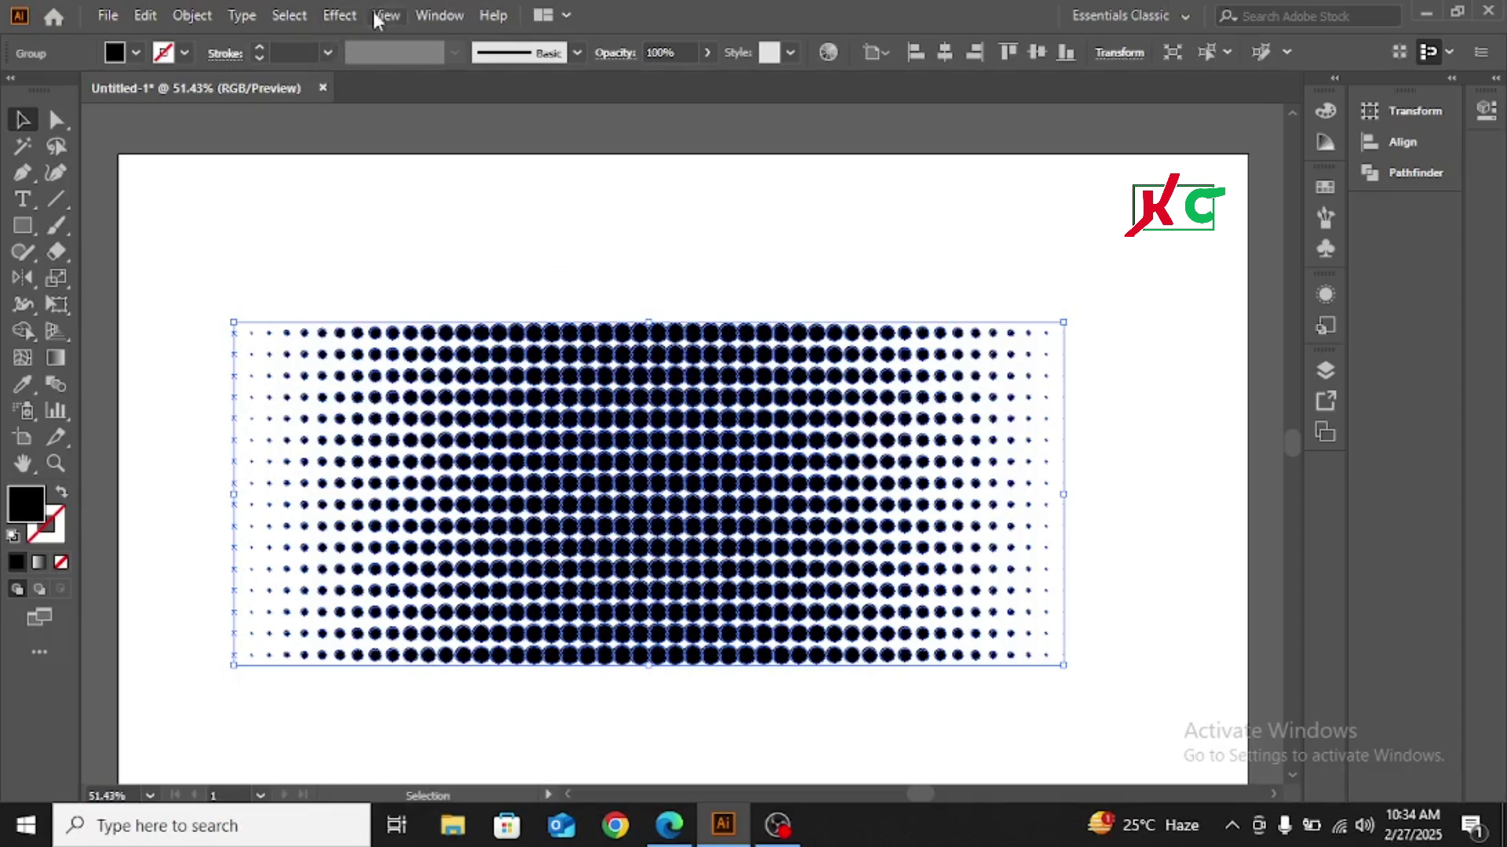
Step: Add the expanded halftone dot pattern to the Symbols library as a new symbol
click(431, 11)
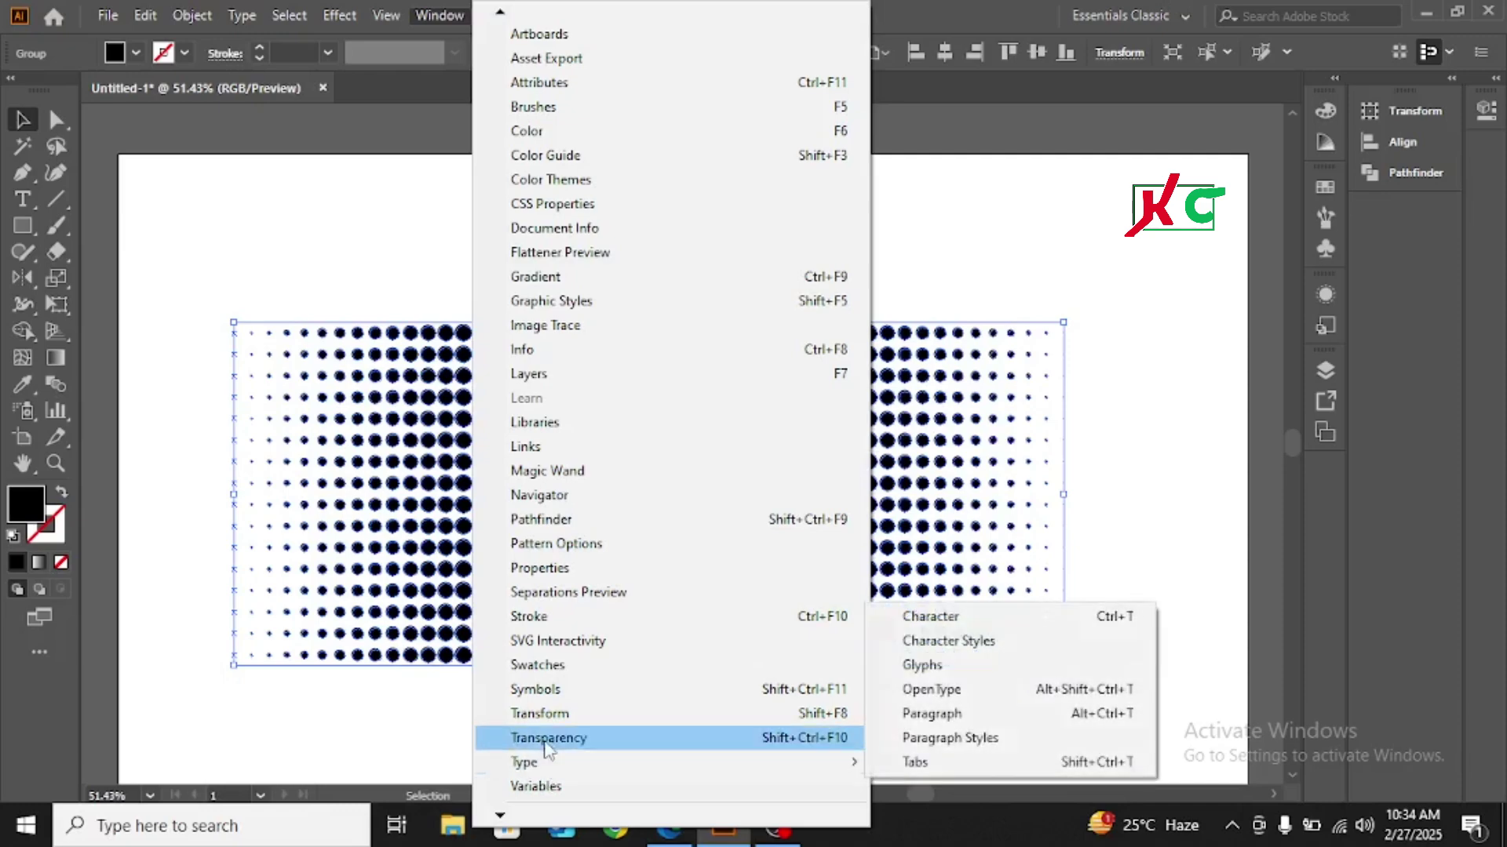
click(557, 693)
drag(721, 455, 1188, 268)
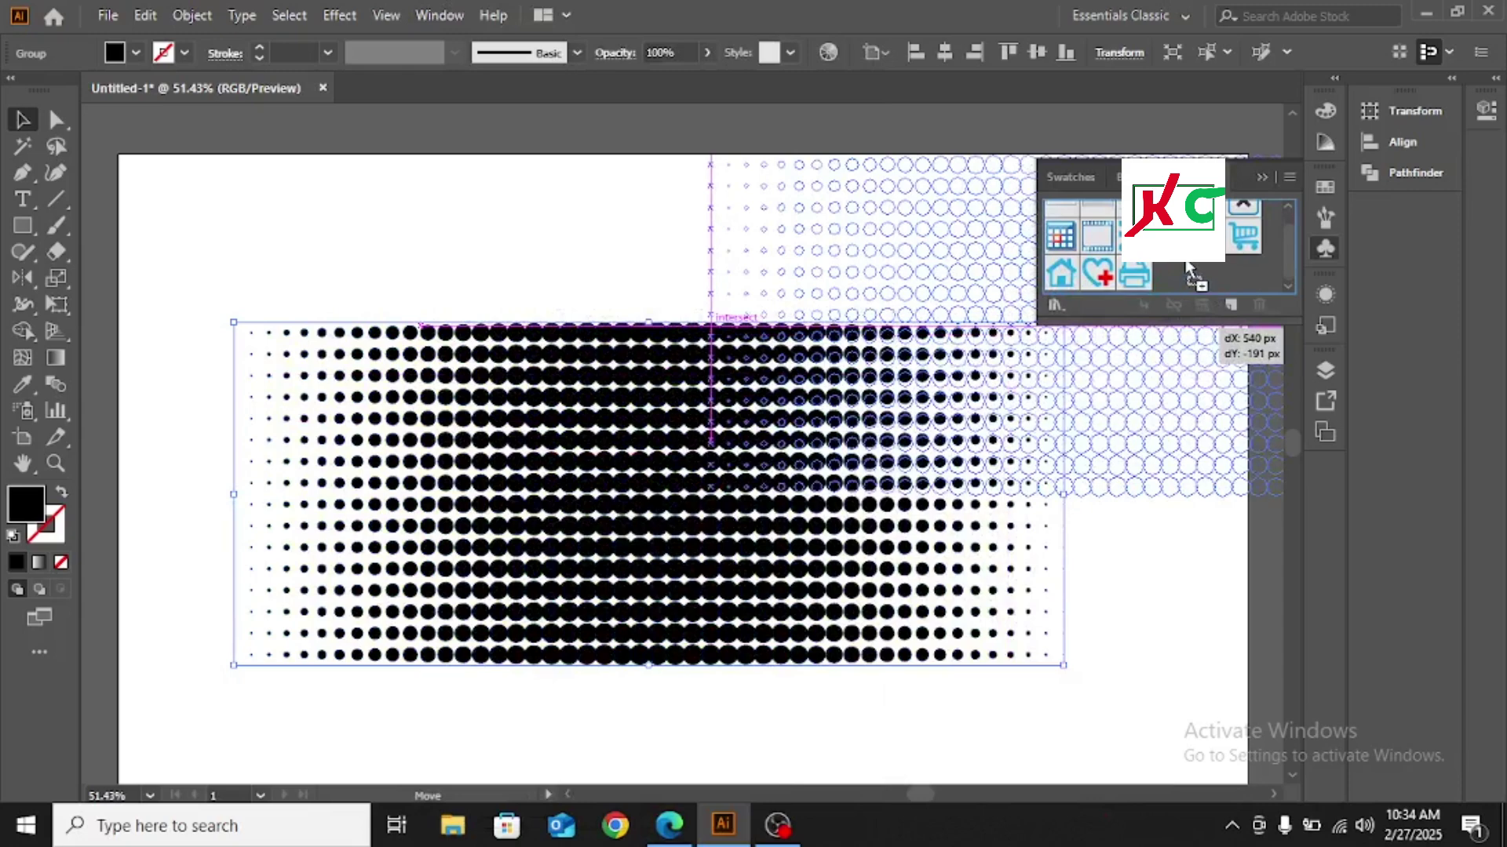
Step: Delete the halftone pattern from the artboard and collapse the symbol library
click(743, 597)
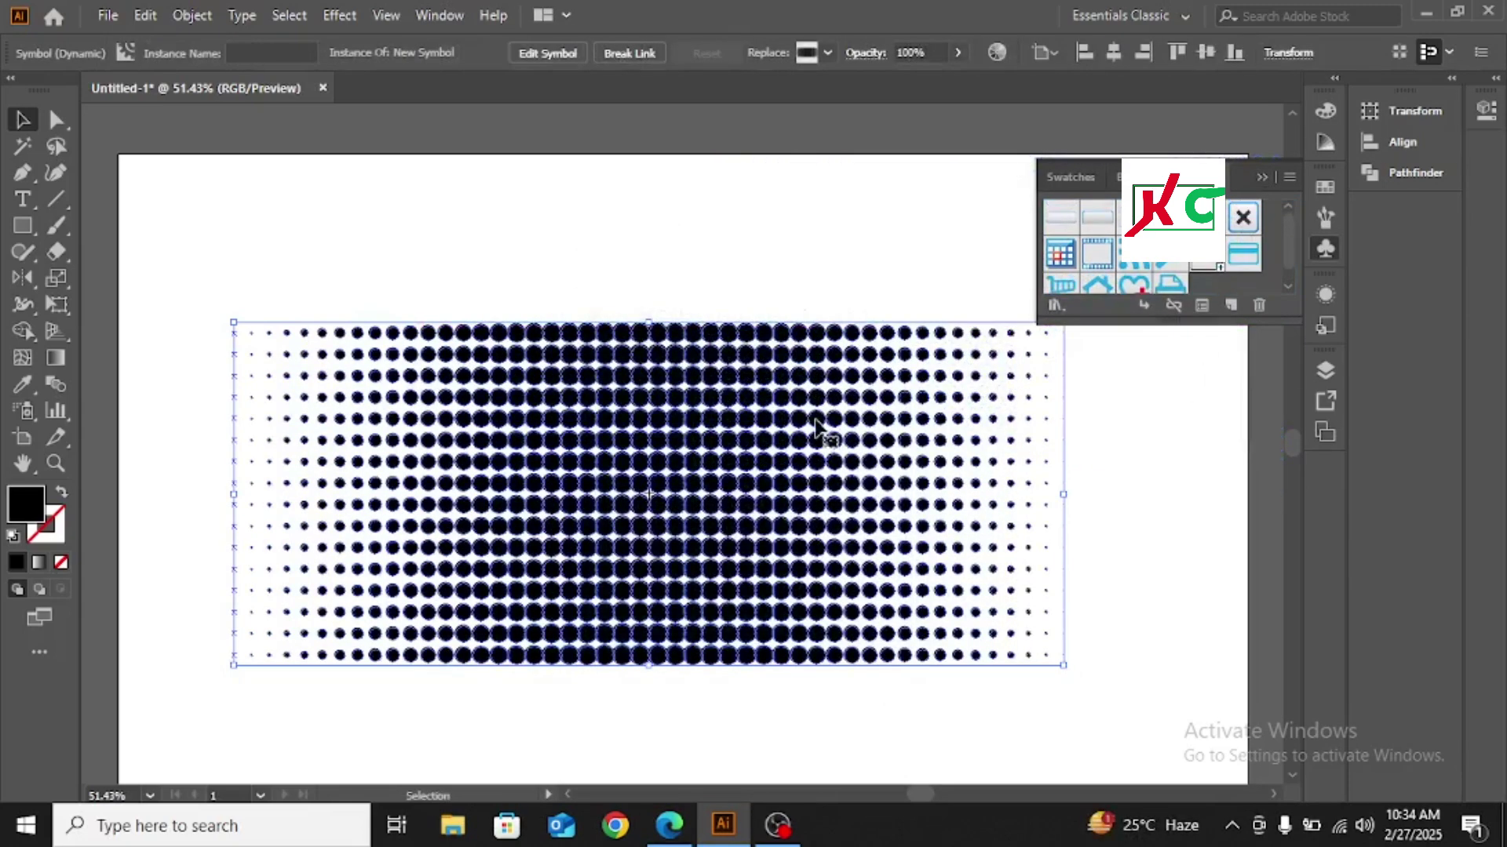
key(Delete)
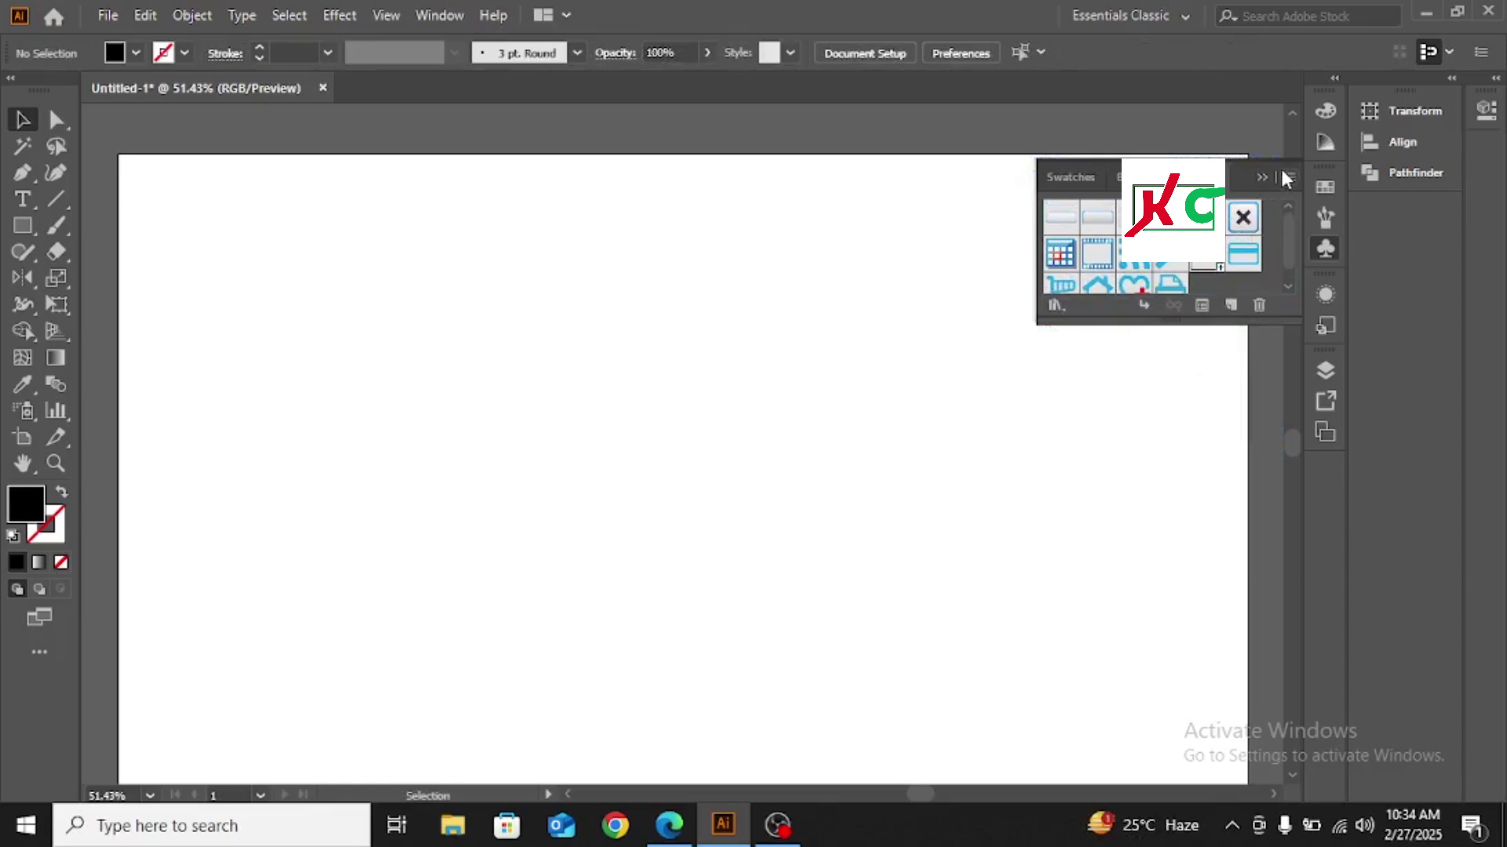
click(1258, 177)
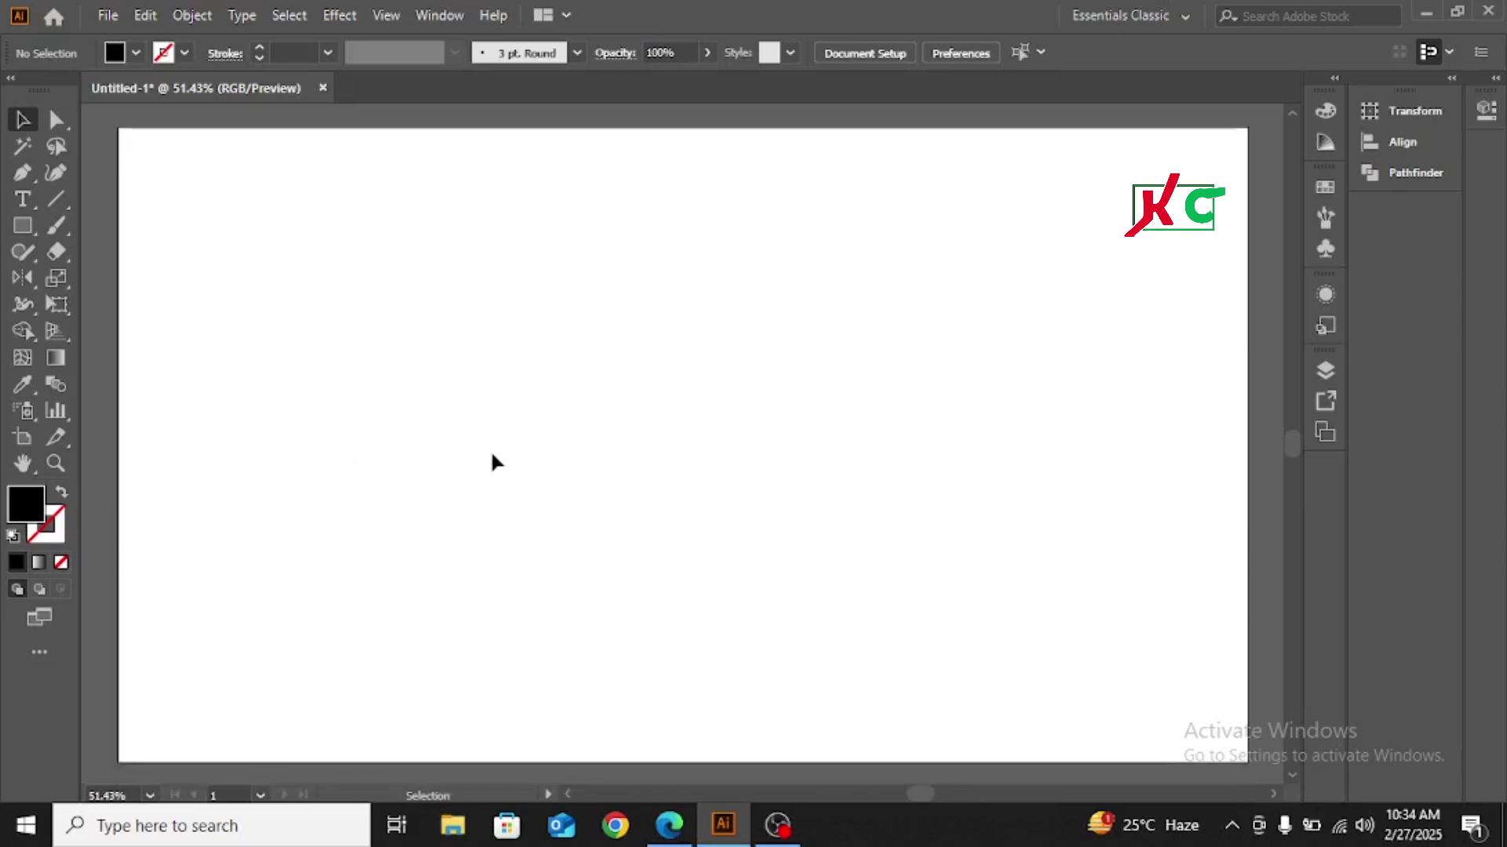
Step: Draw a black-filled circle without a stroke near the middle of the artboard with the Ellipse tool
scroll(493, 464, down, 1)
click(26, 225)
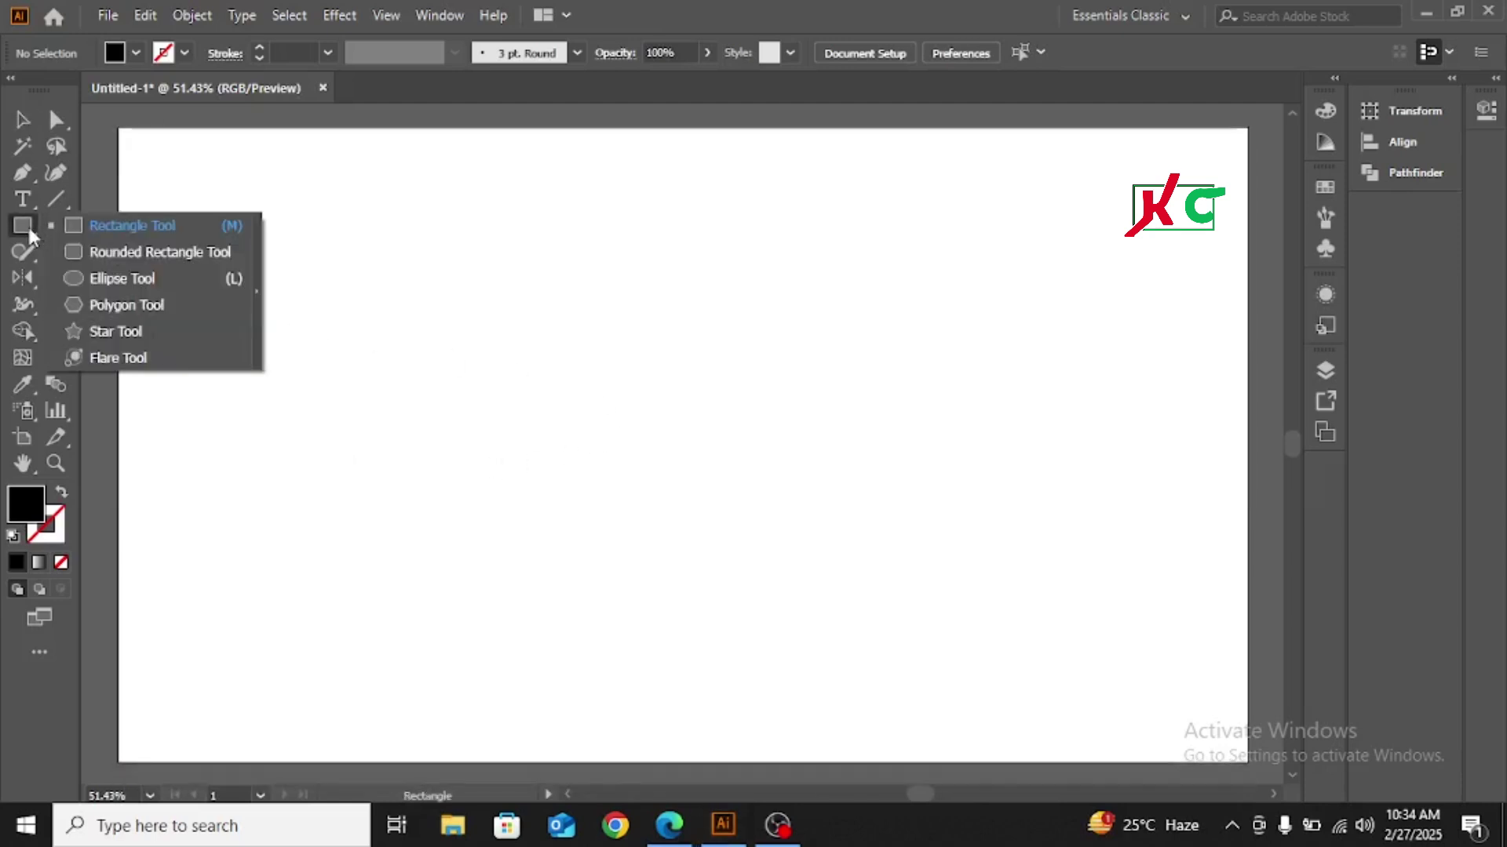
click(118, 280)
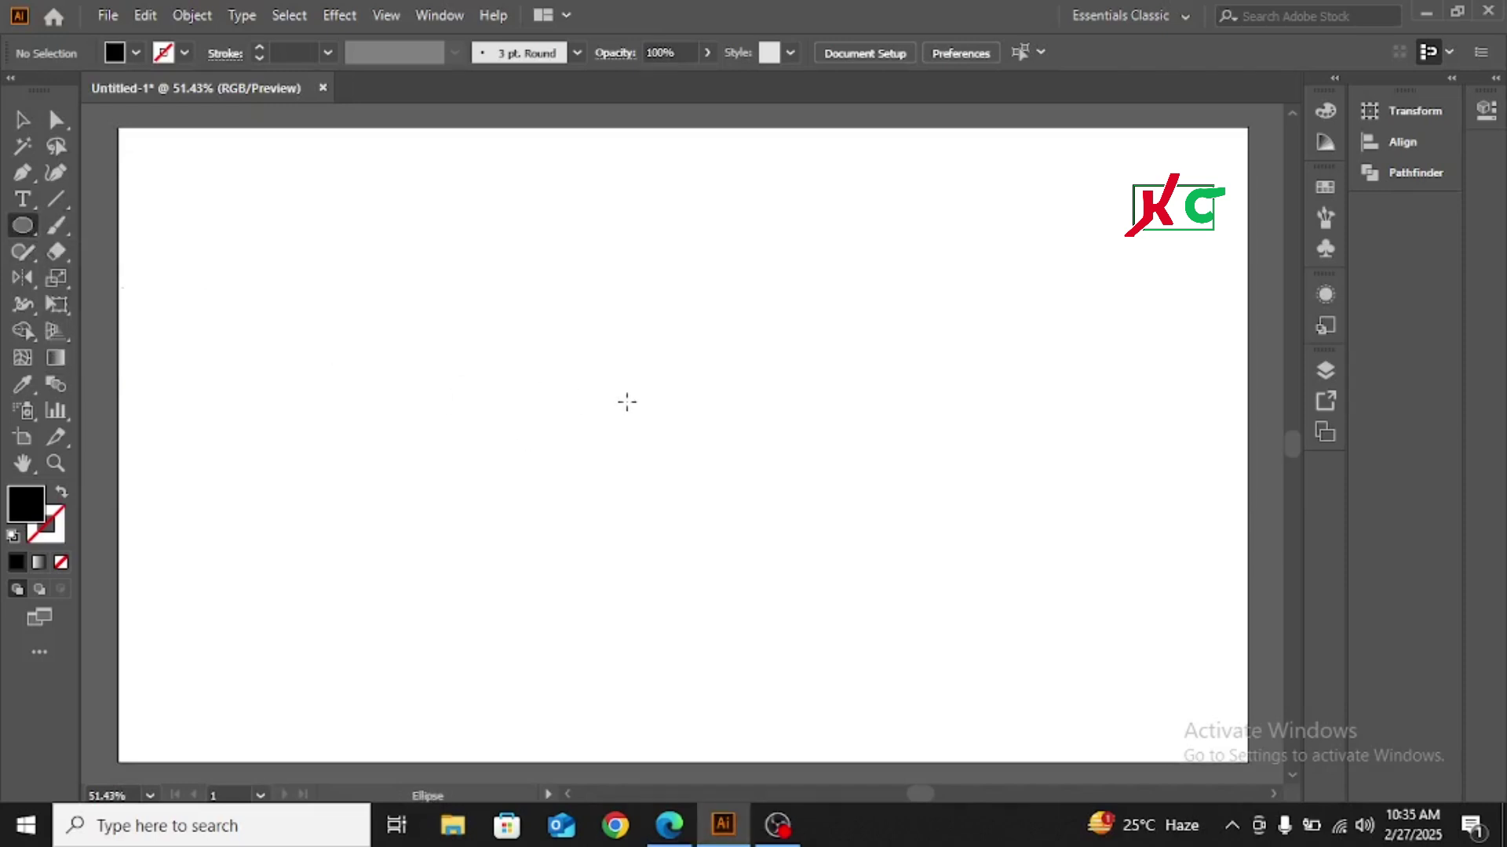
drag(651, 402, 842, 566)
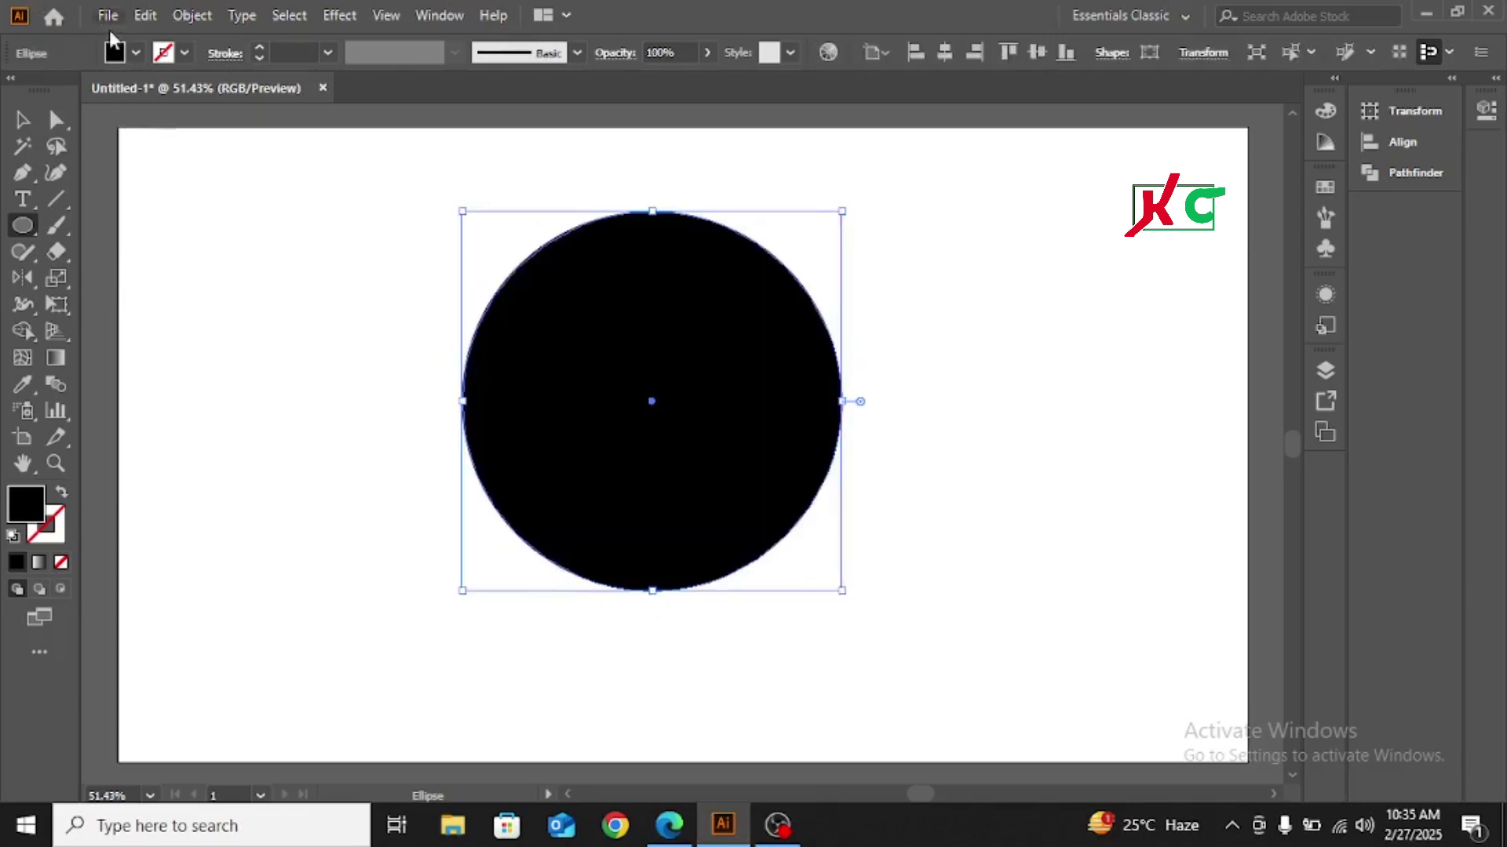
Step: Delete the circle's left anchor point to leave only its right half
click(22, 119)
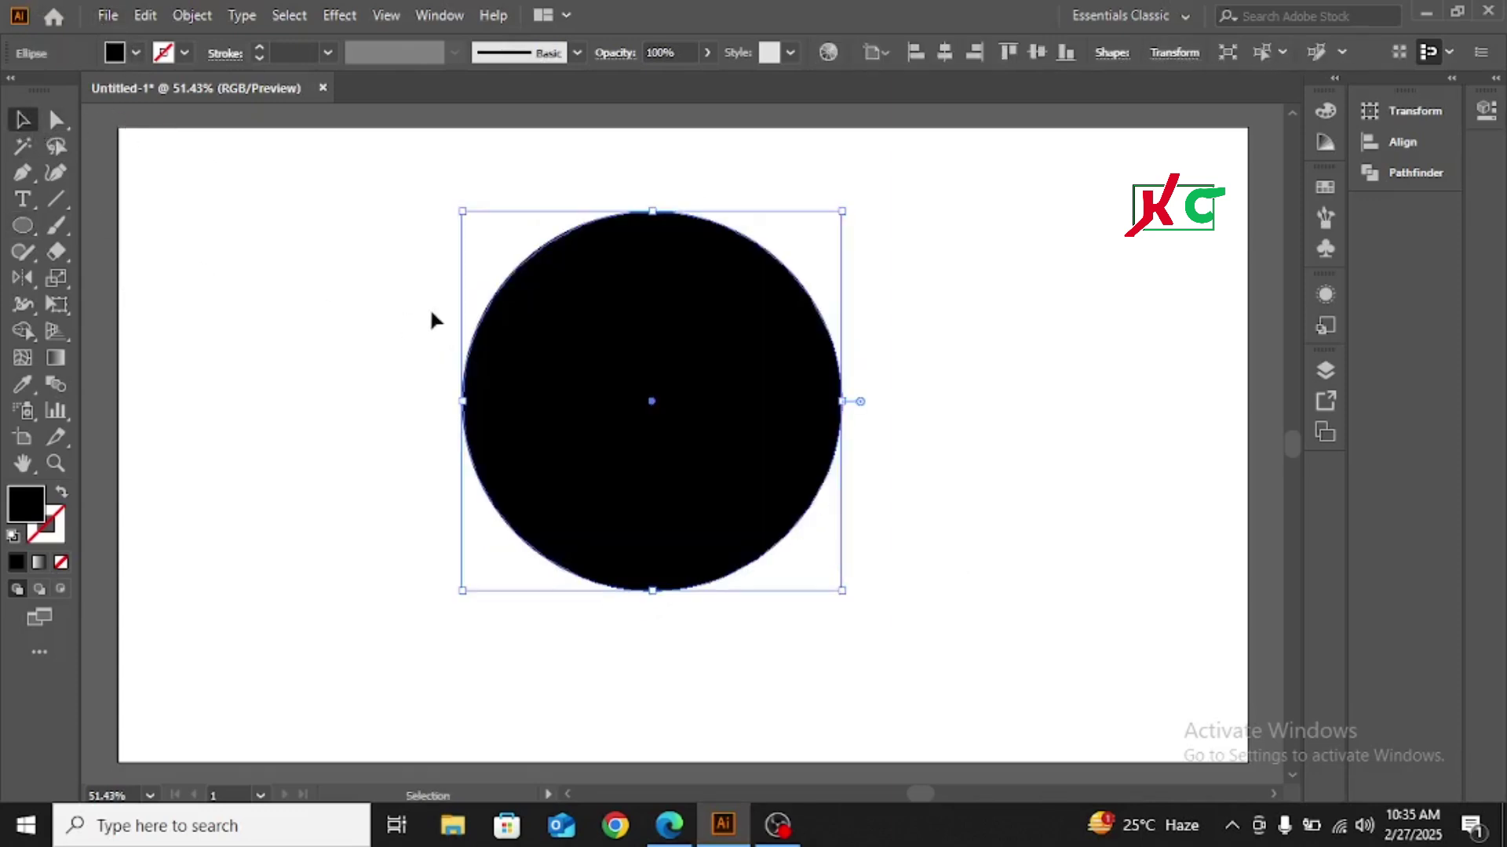
click(243, 246)
click(55, 120)
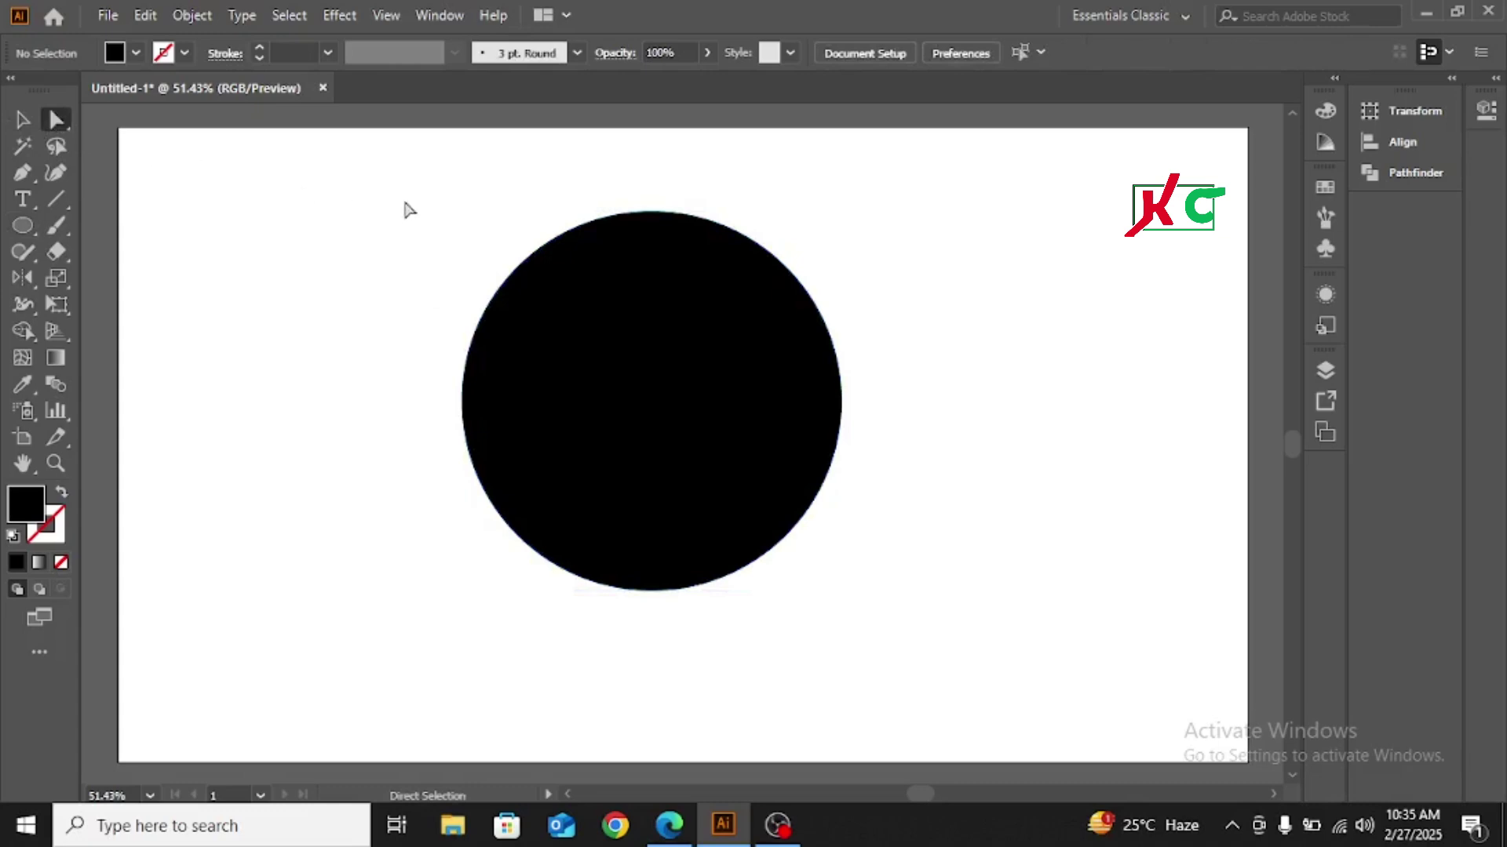
drag(405, 197, 550, 587)
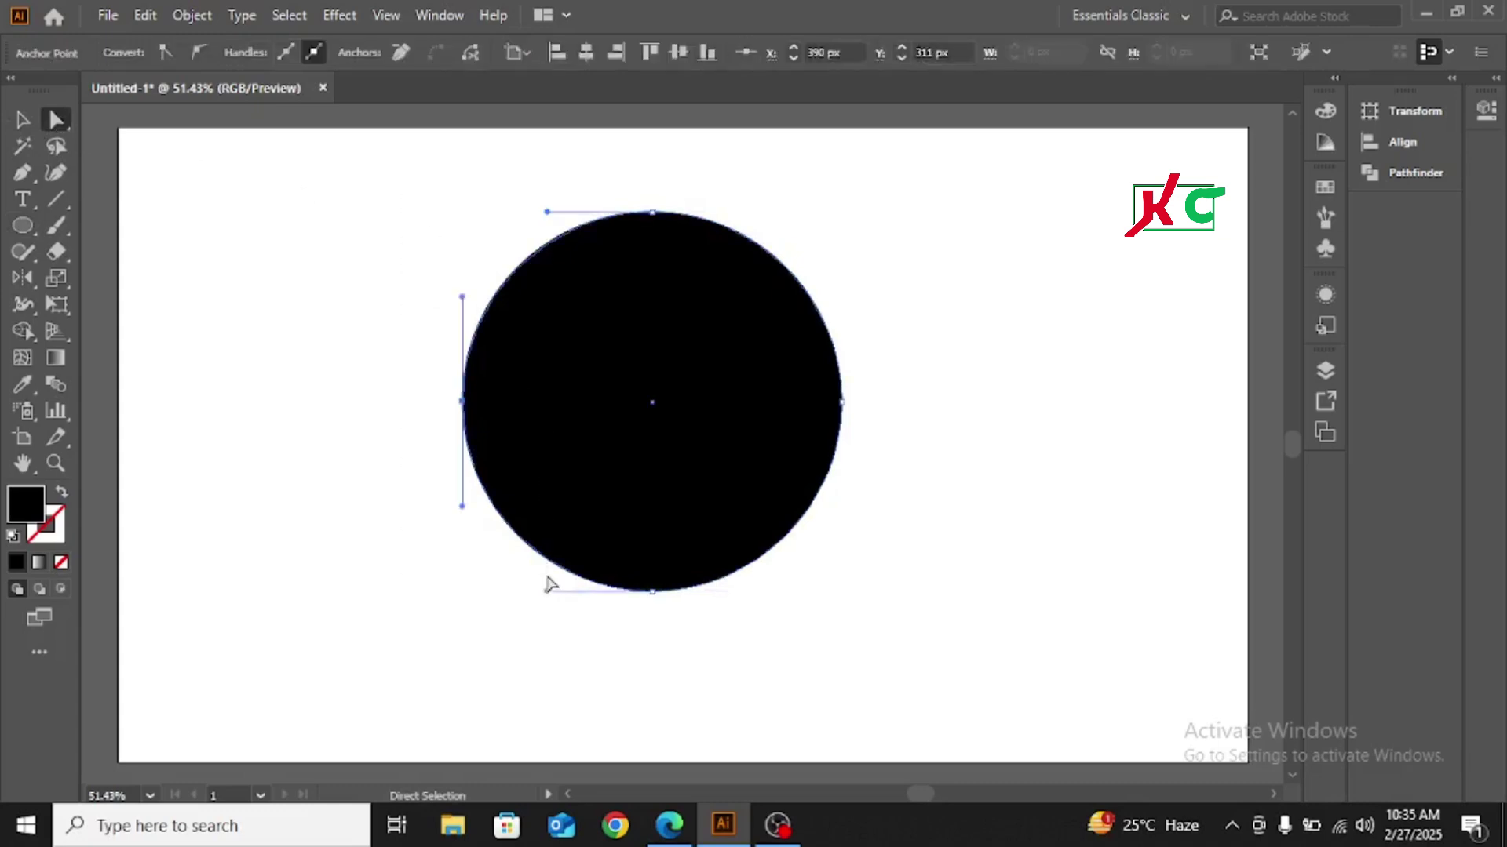
key(Delete)
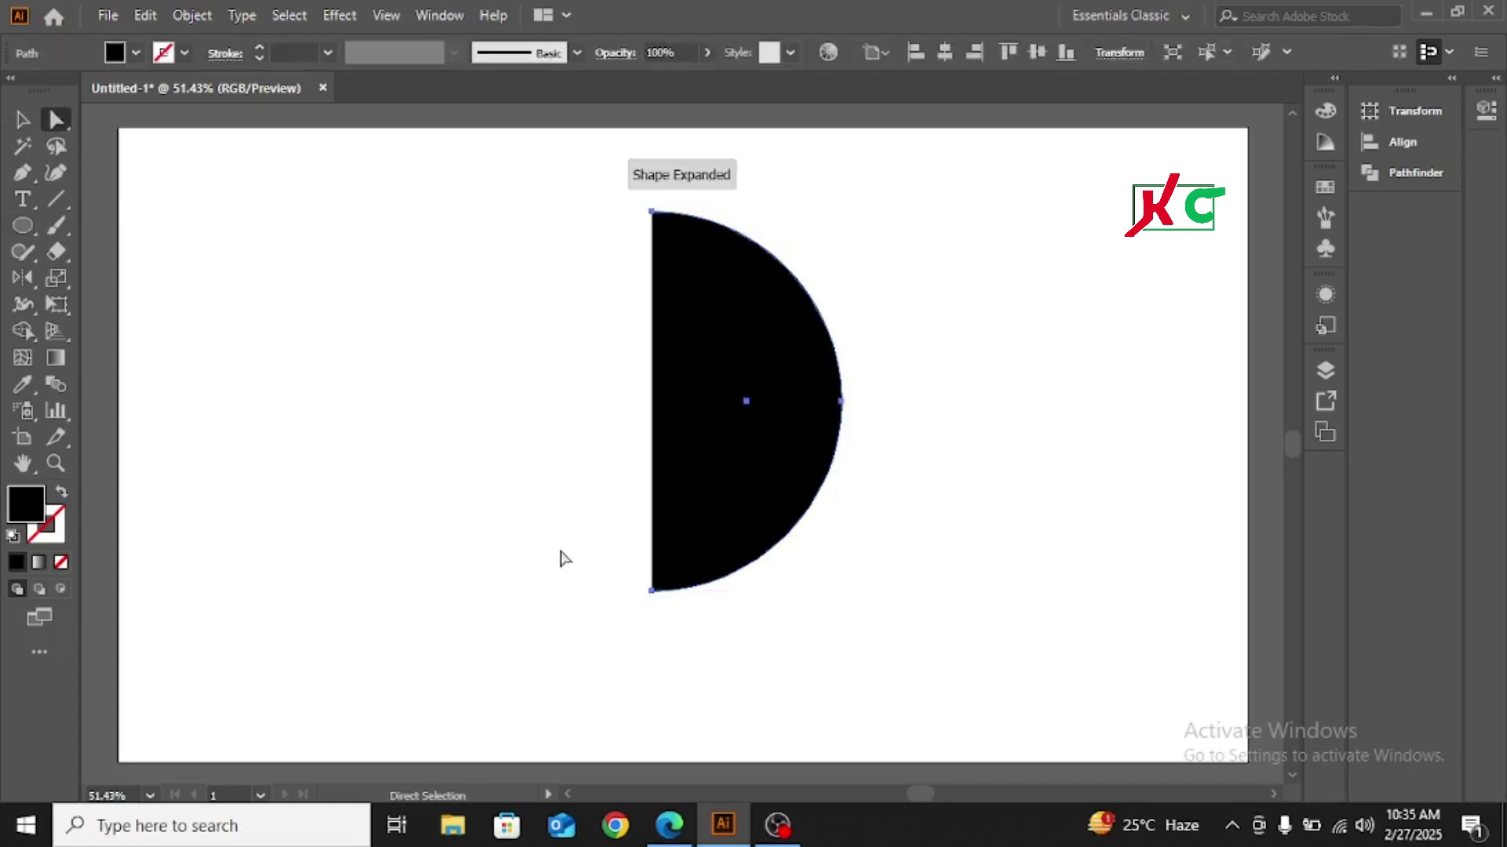
Step: Move the half-circle to the left part of the artboard and deselect it
click(21, 122)
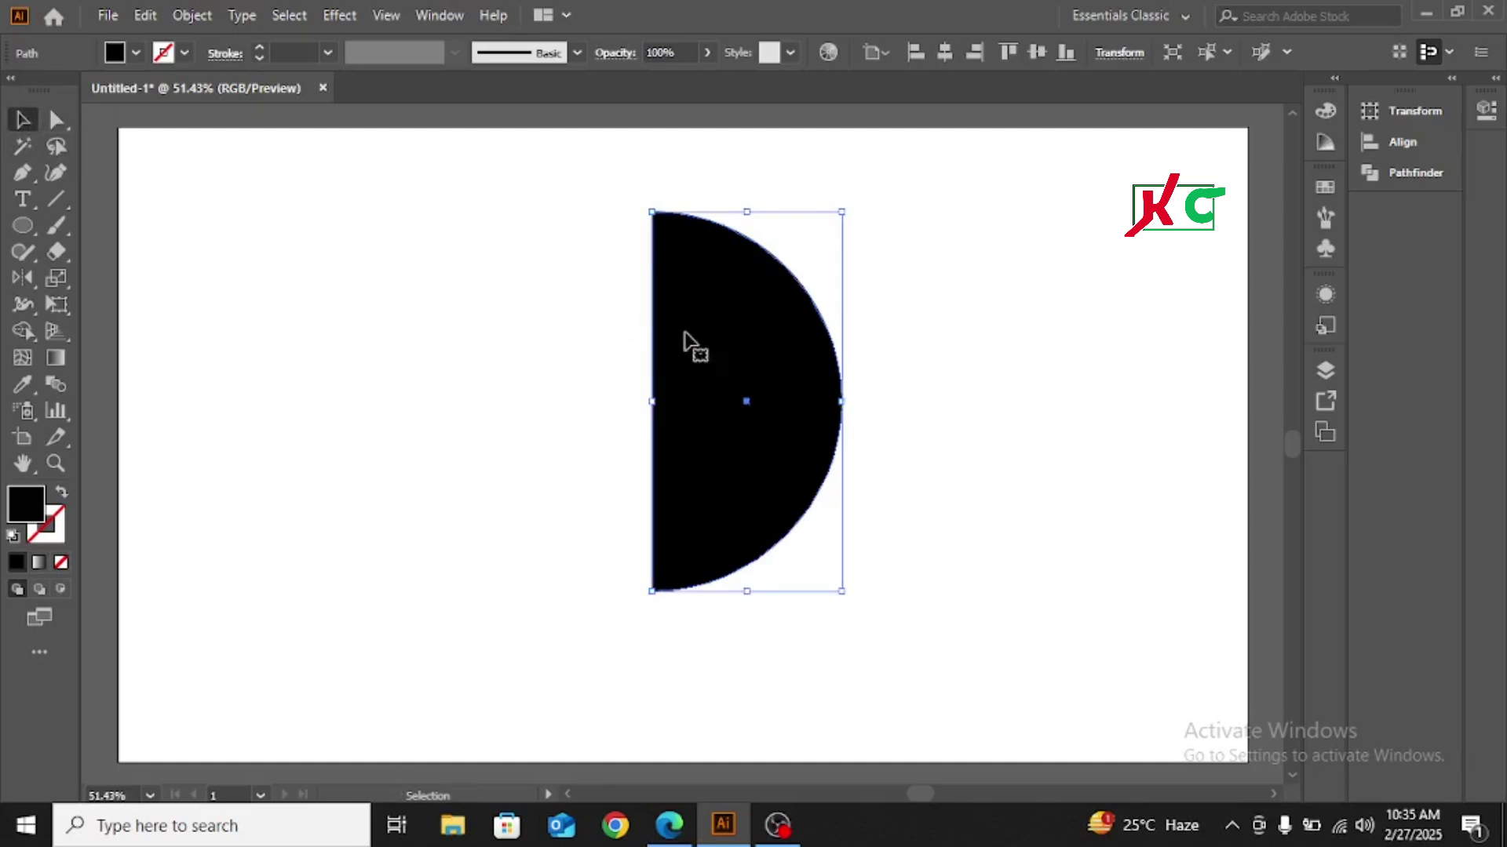
drag(754, 349, 359, 389)
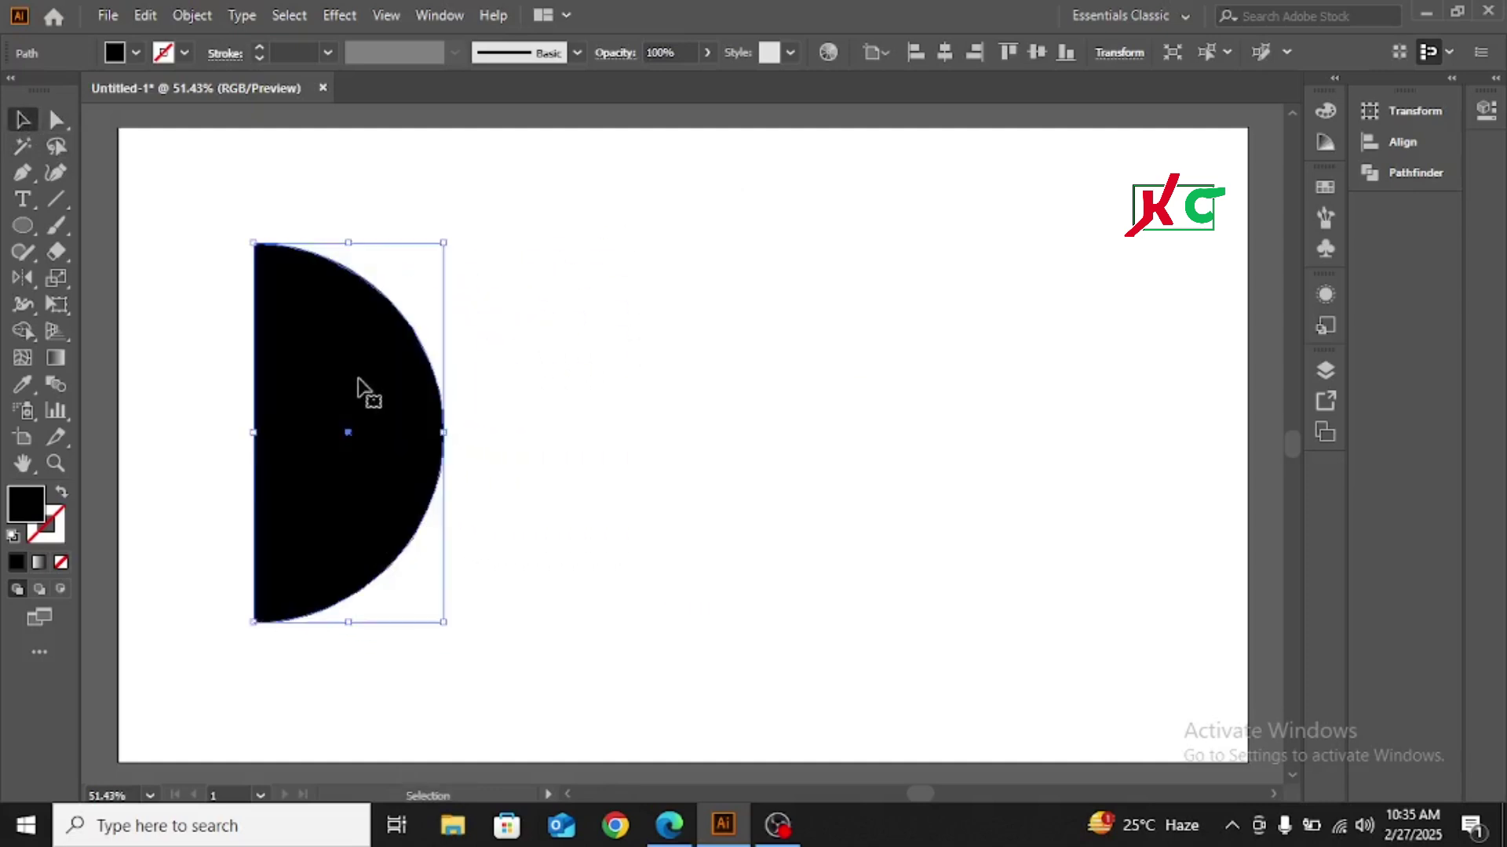
click(695, 402)
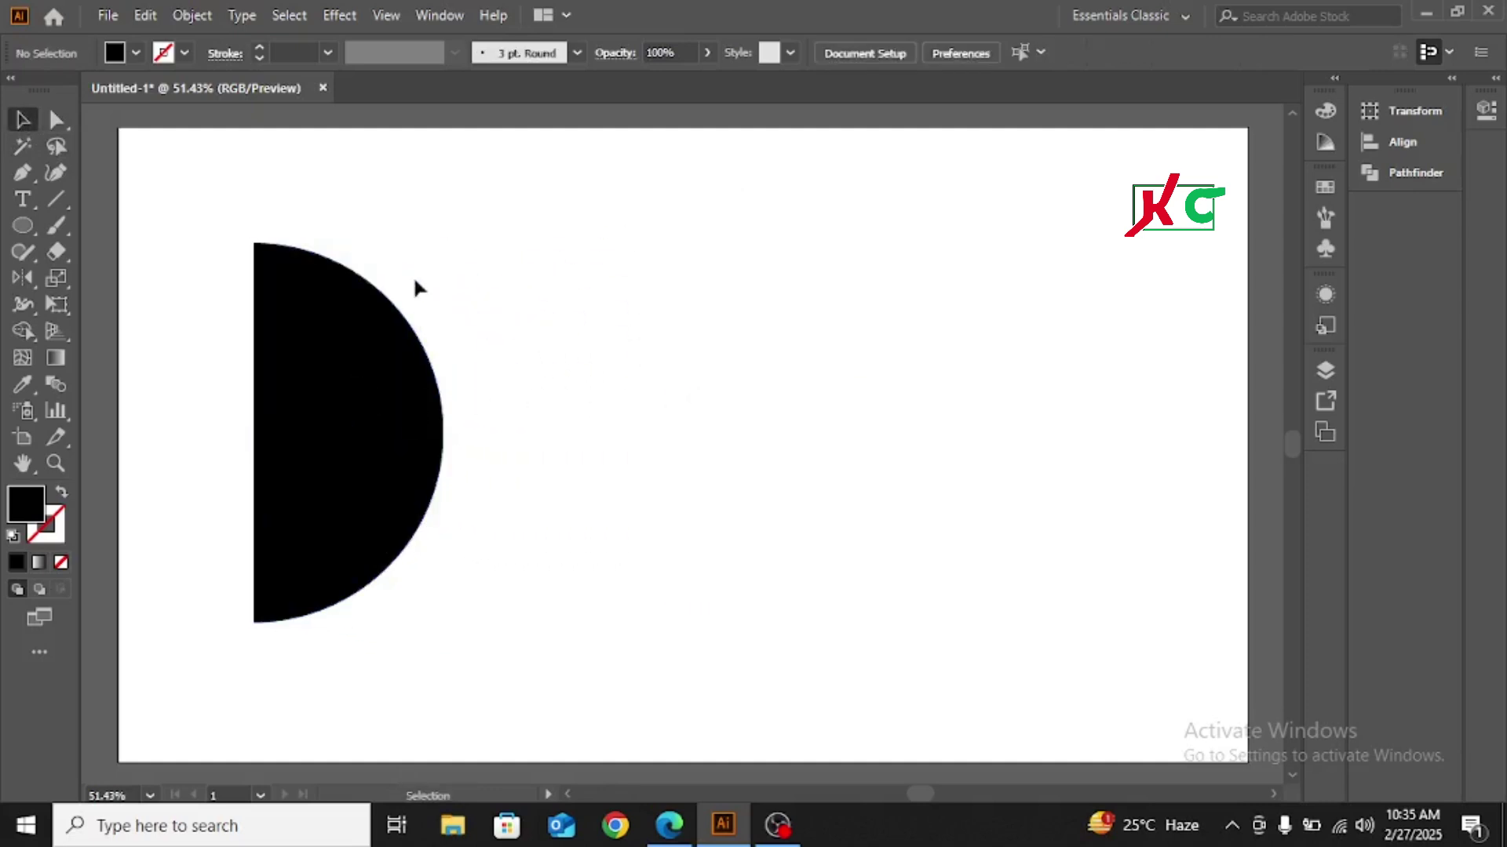
Step: Select the half-circle and set up a 3D Revolve effect on it with the preview turned on
drag(367, 209, 351, 485)
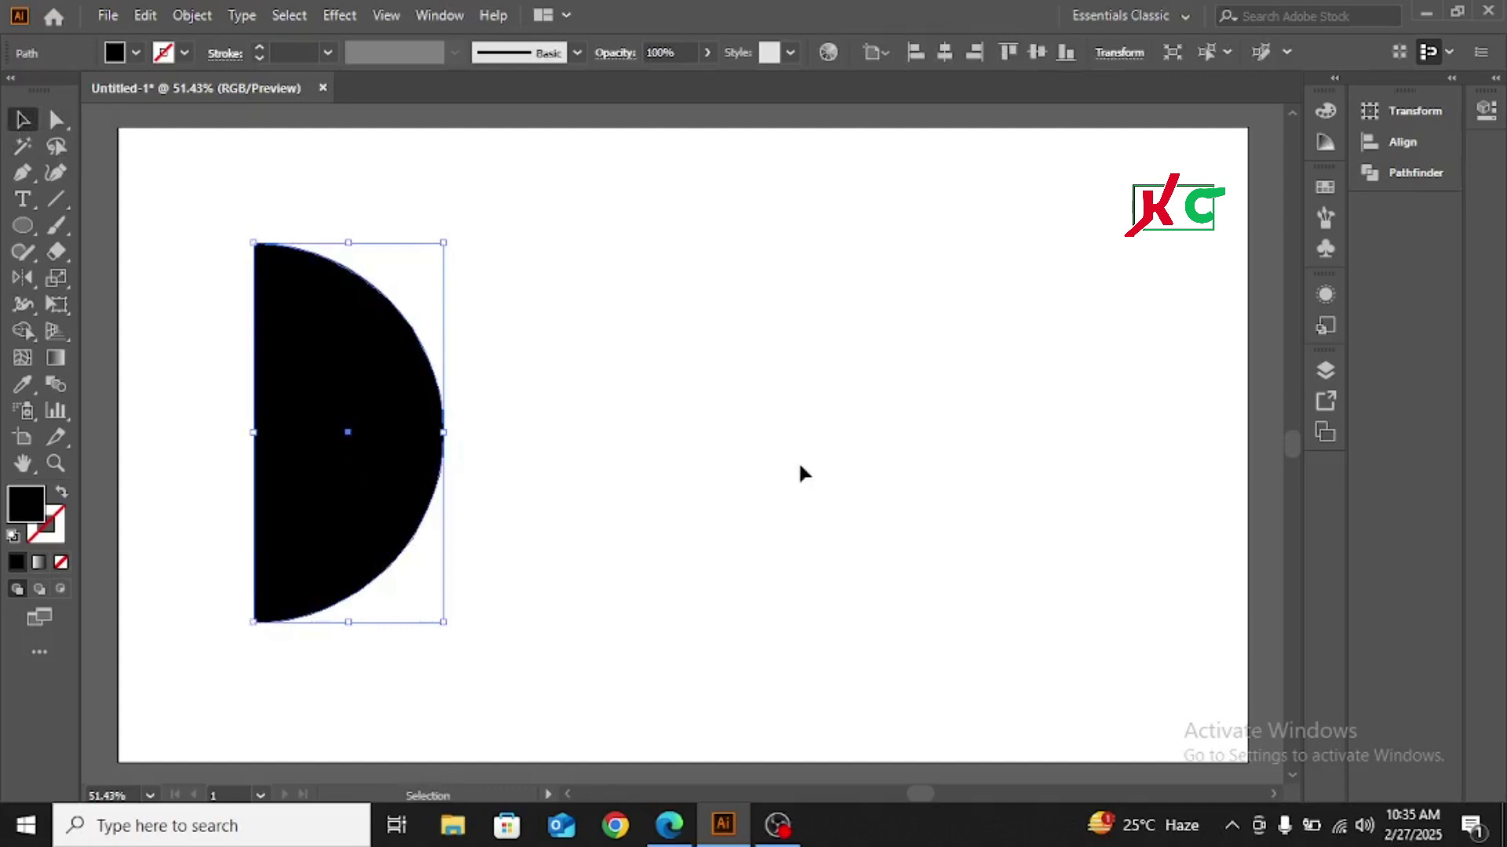
click(339, 15)
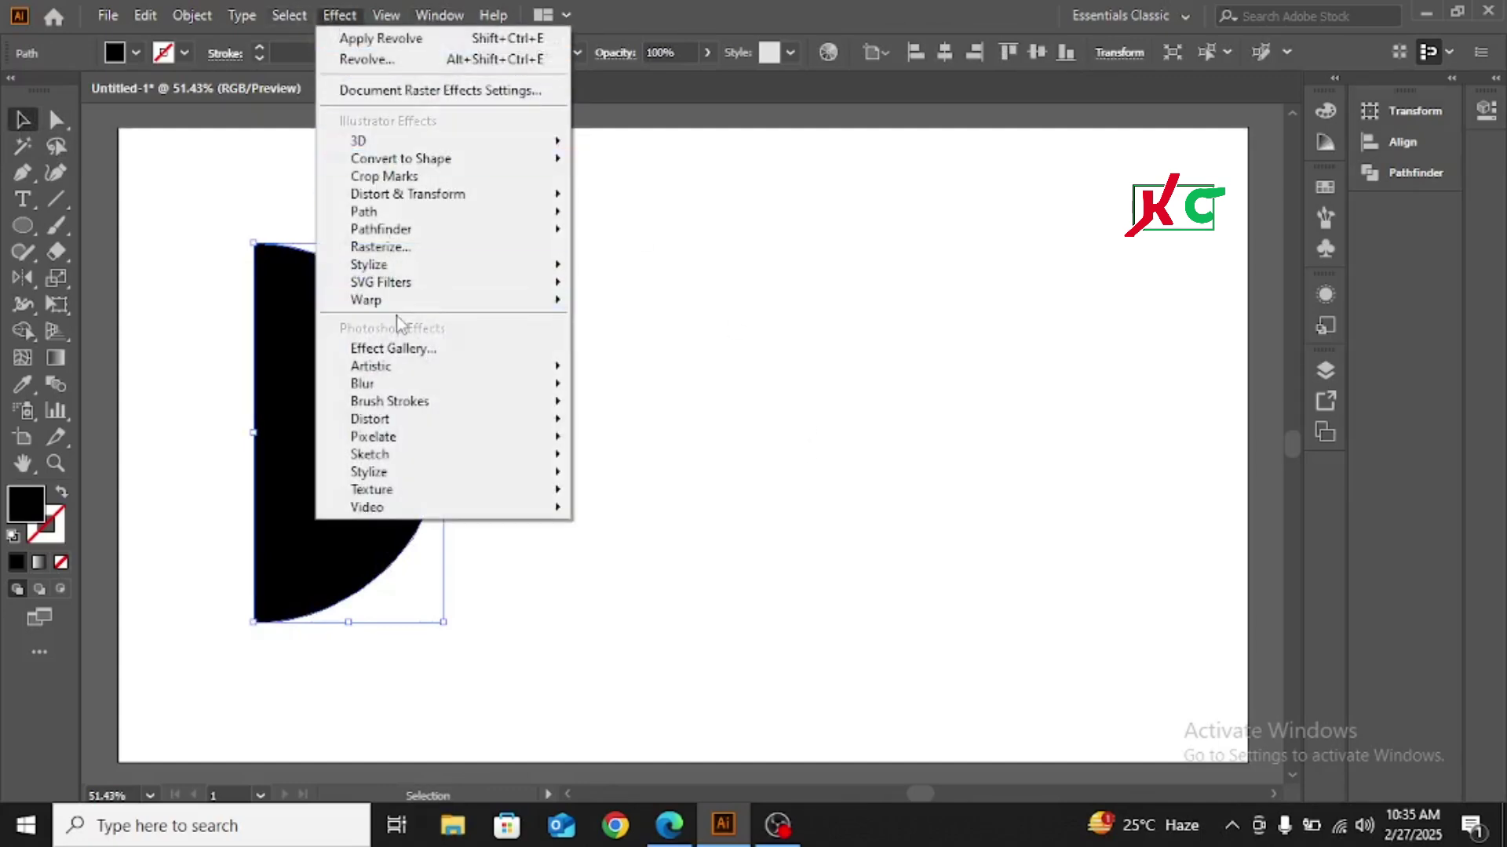
mouse_move(384, 143)
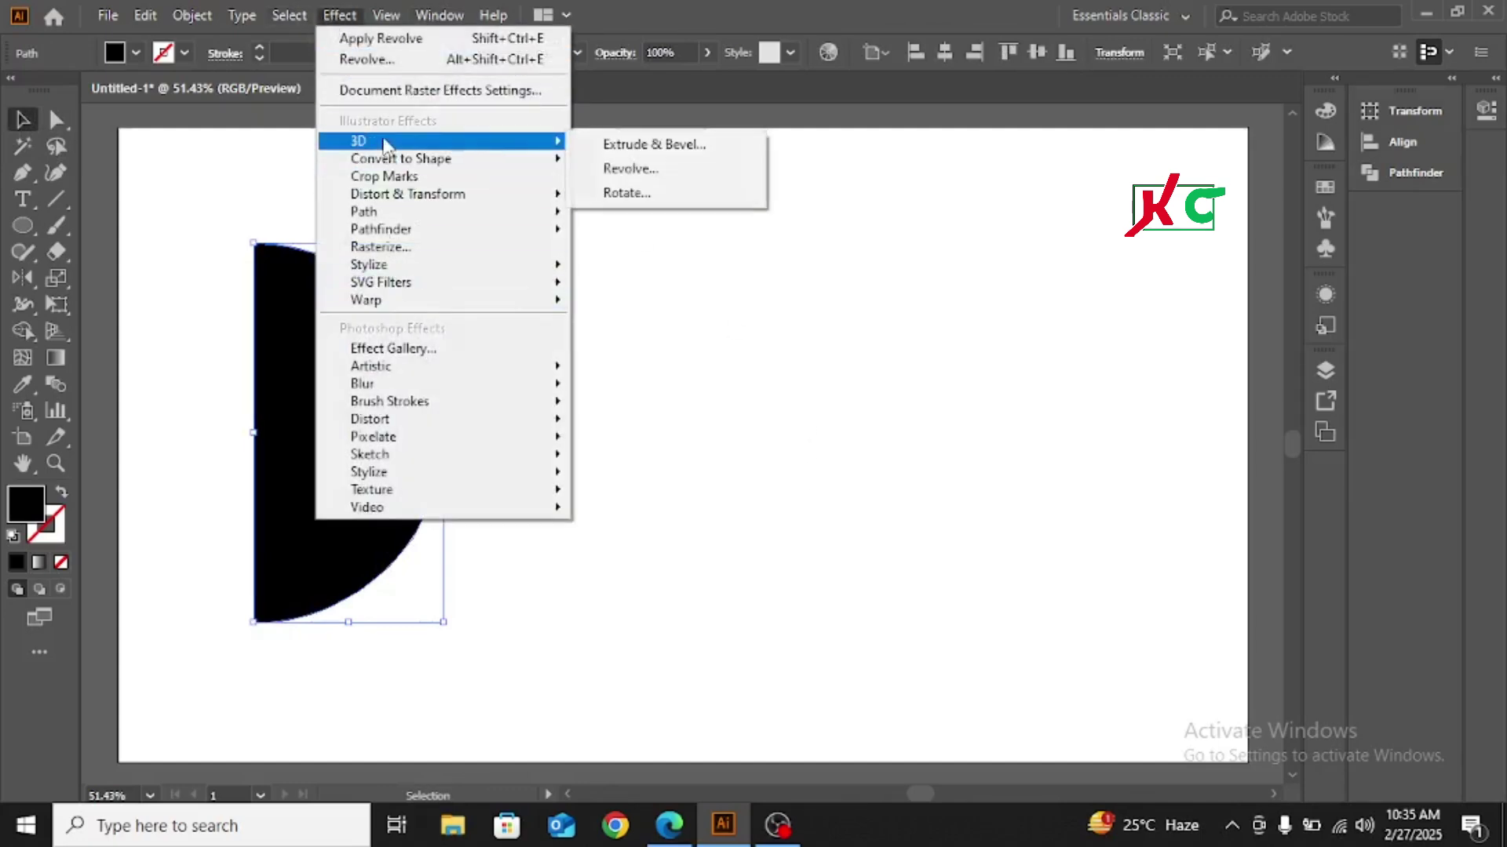
click(651, 176)
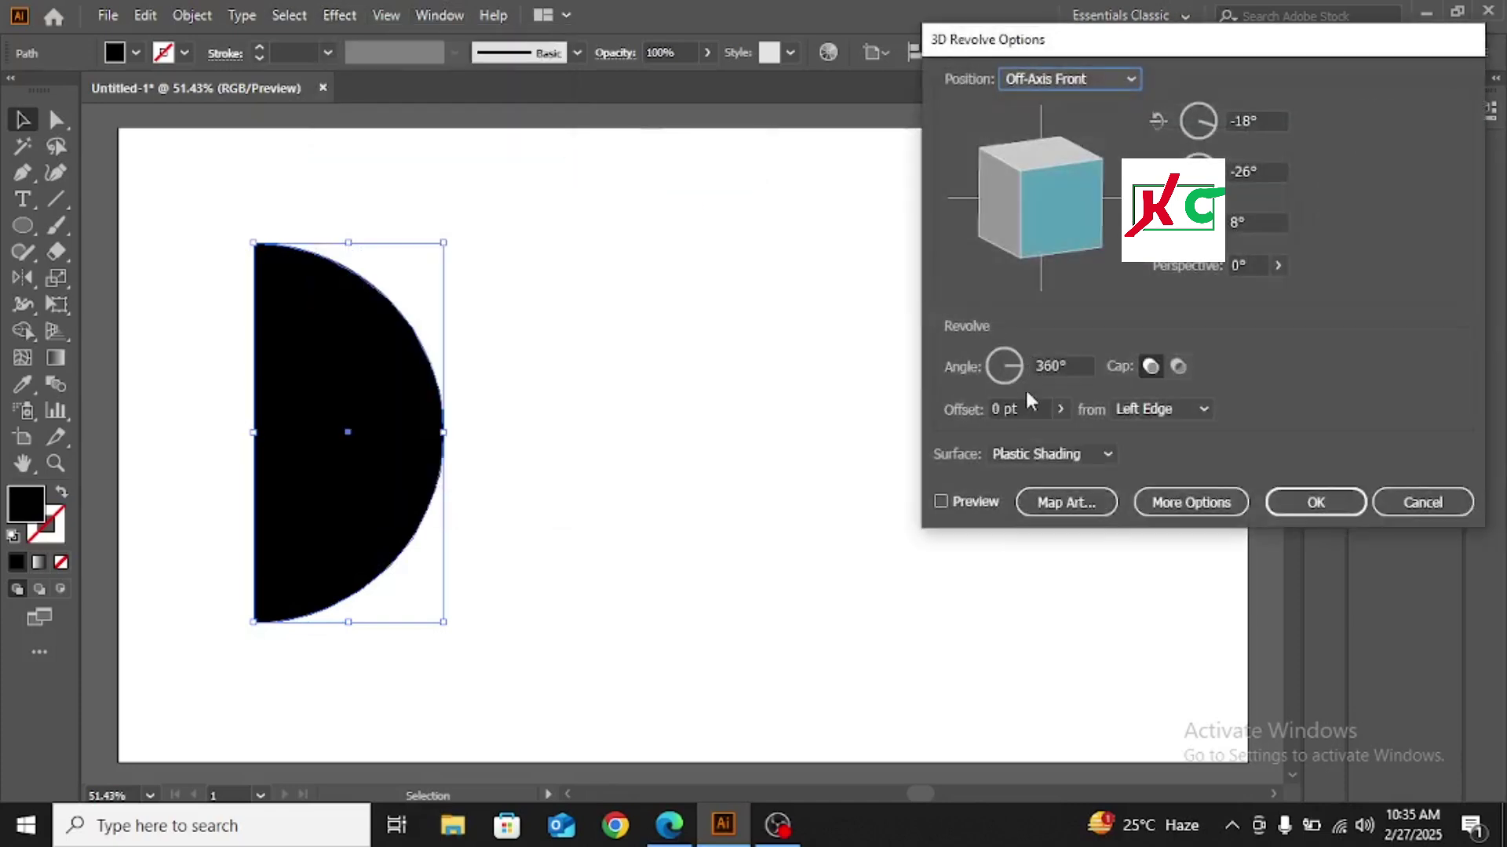
click(940, 501)
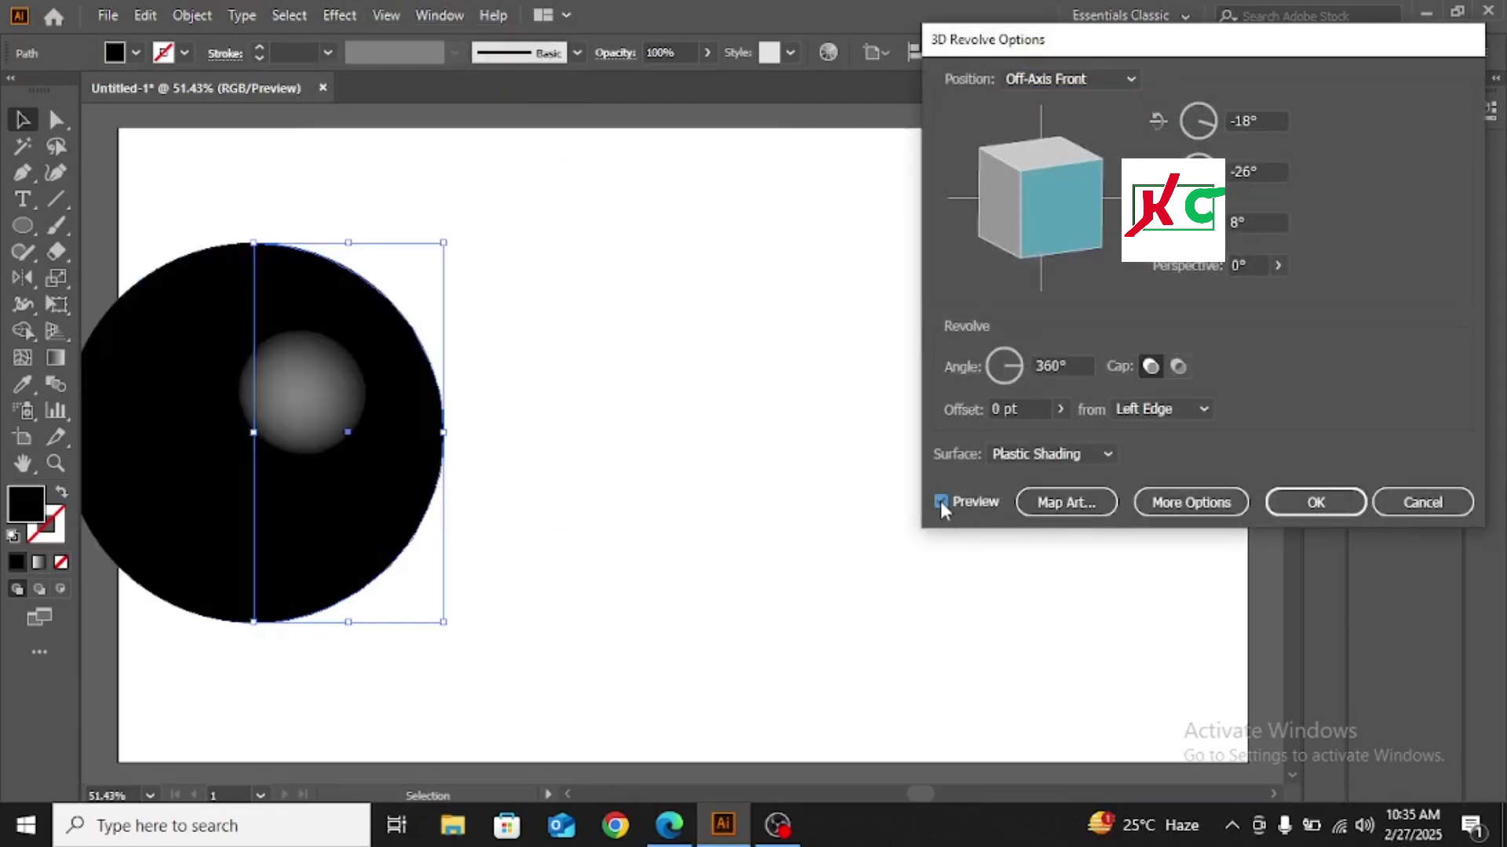
Step: Map the halftone New Symbol onto the revolved sphere's surface with Invisible Geometry enabled
click(1095, 502)
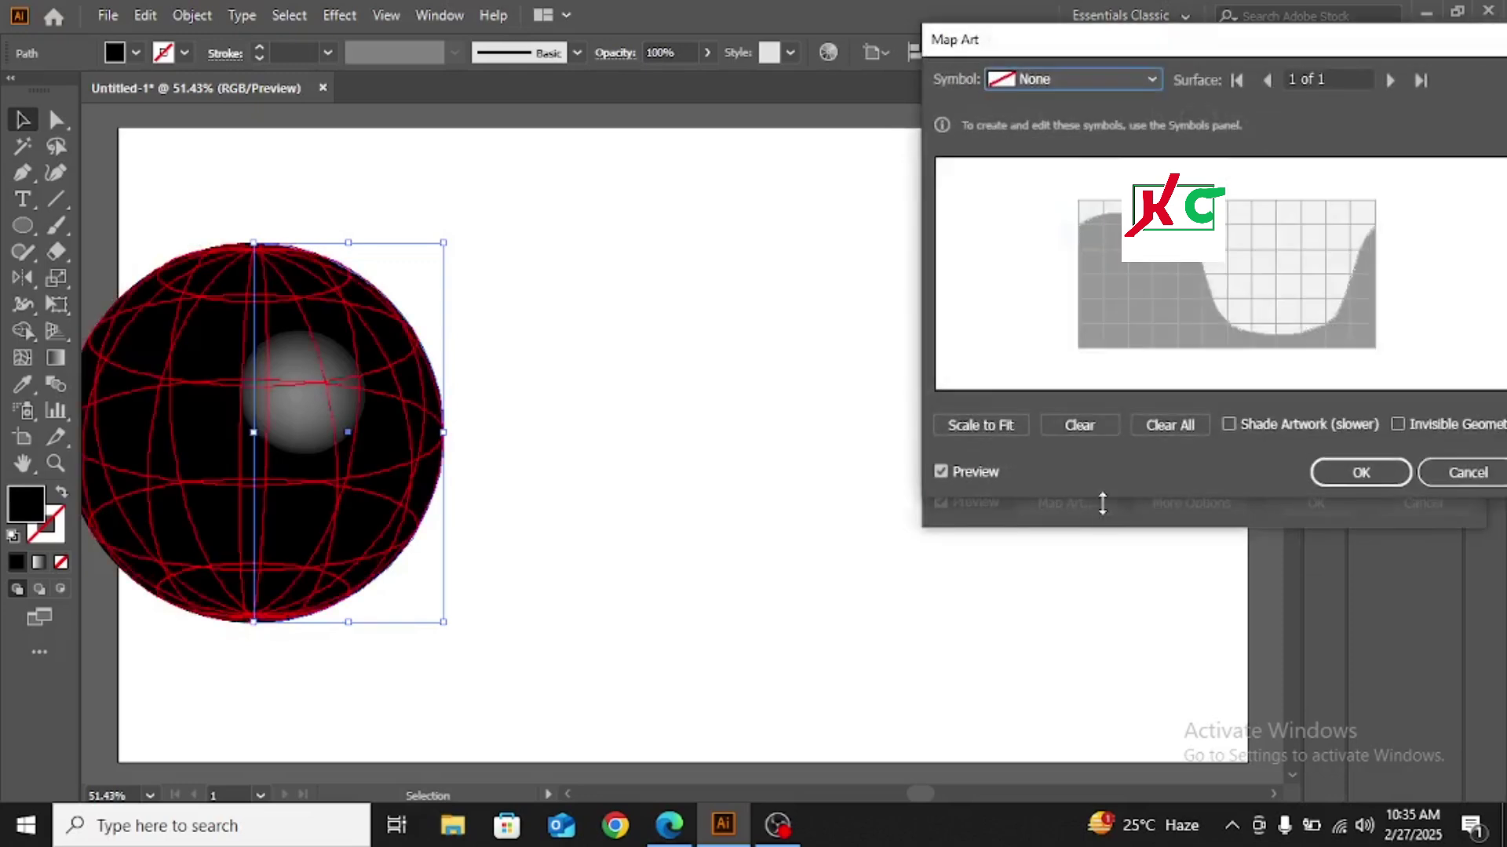
click(1396, 422)
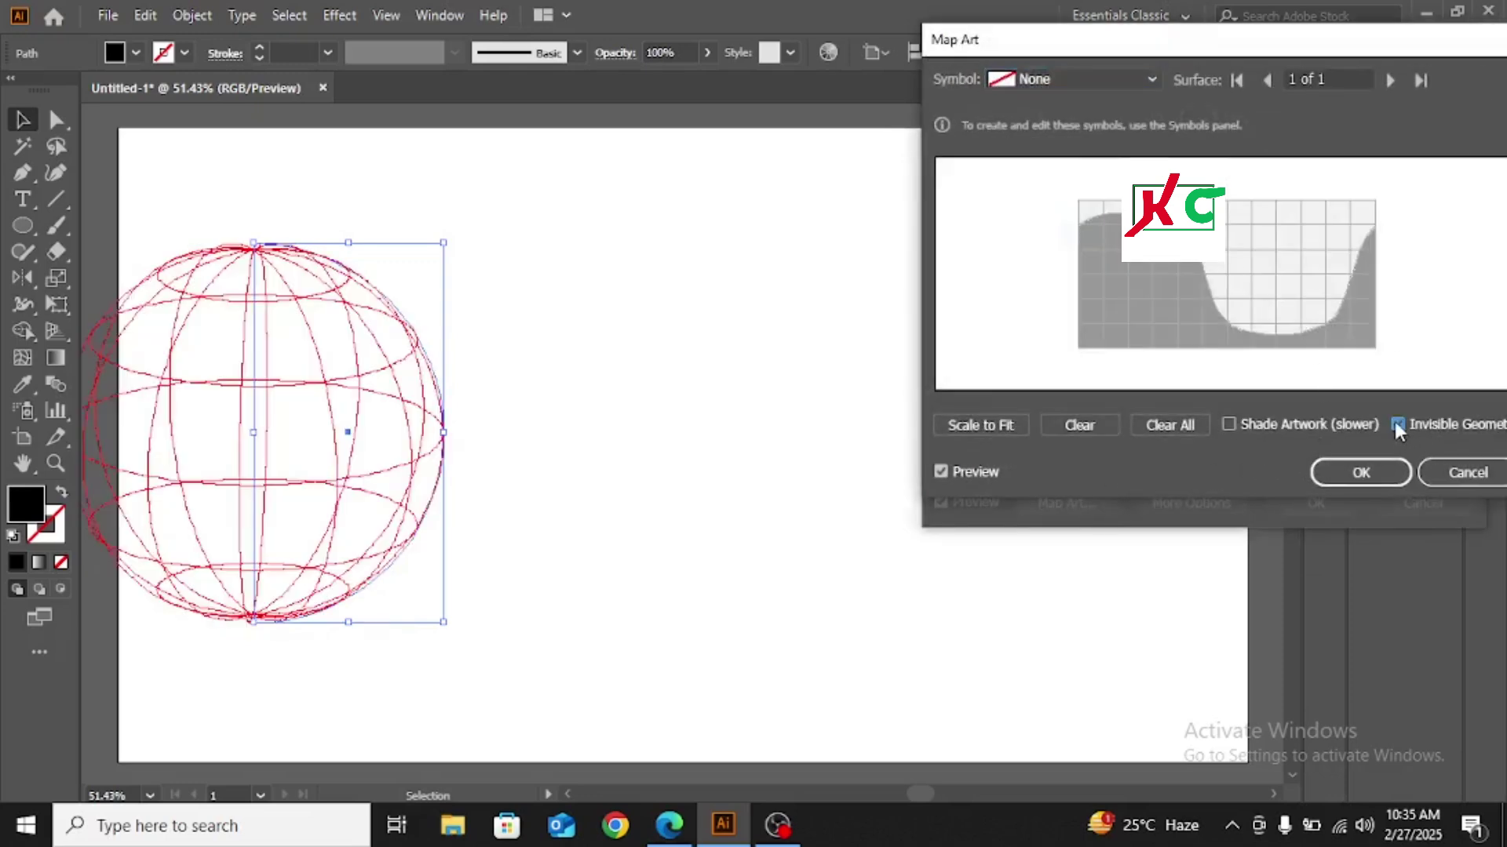
click(1138, 73)
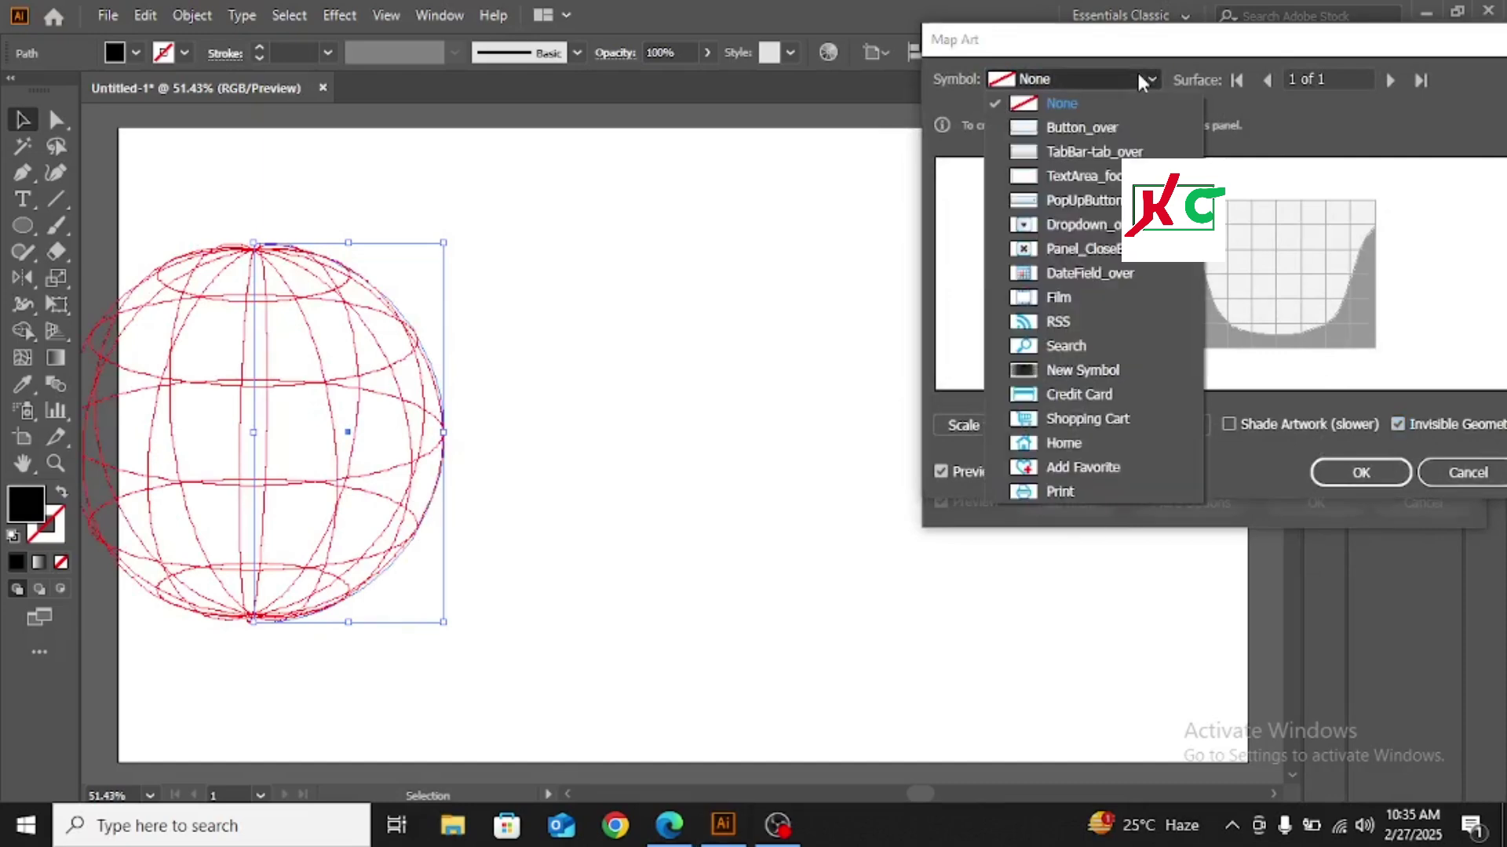
click(1060, 372)
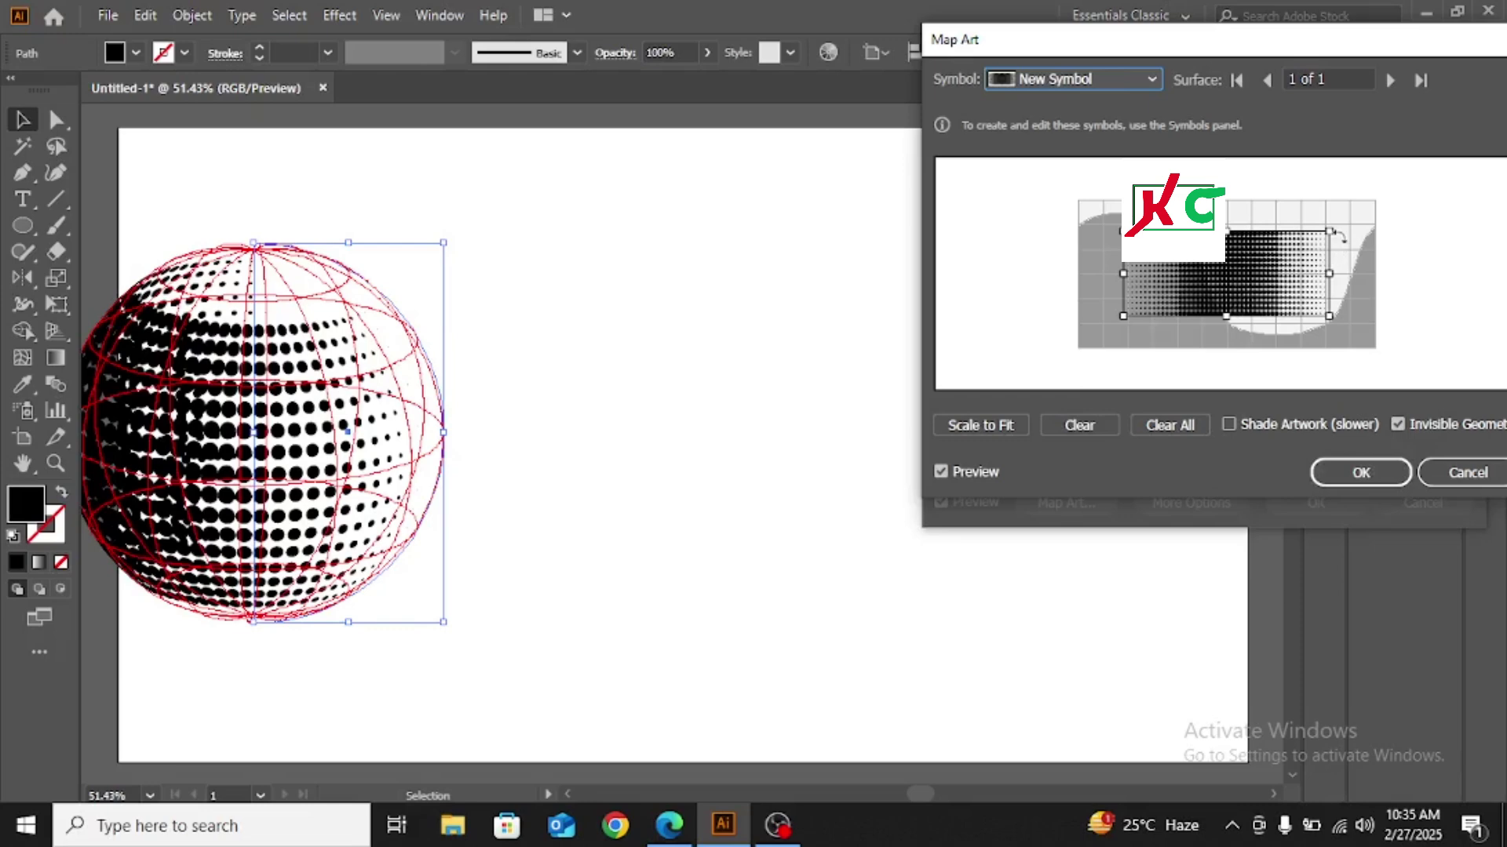
Step: Rotate the mapped symbol diagonally, shift it over the right part of the surface grid, and apply the mapping and 3D Revolve effect
drag(1338, 228, 1284, 168)
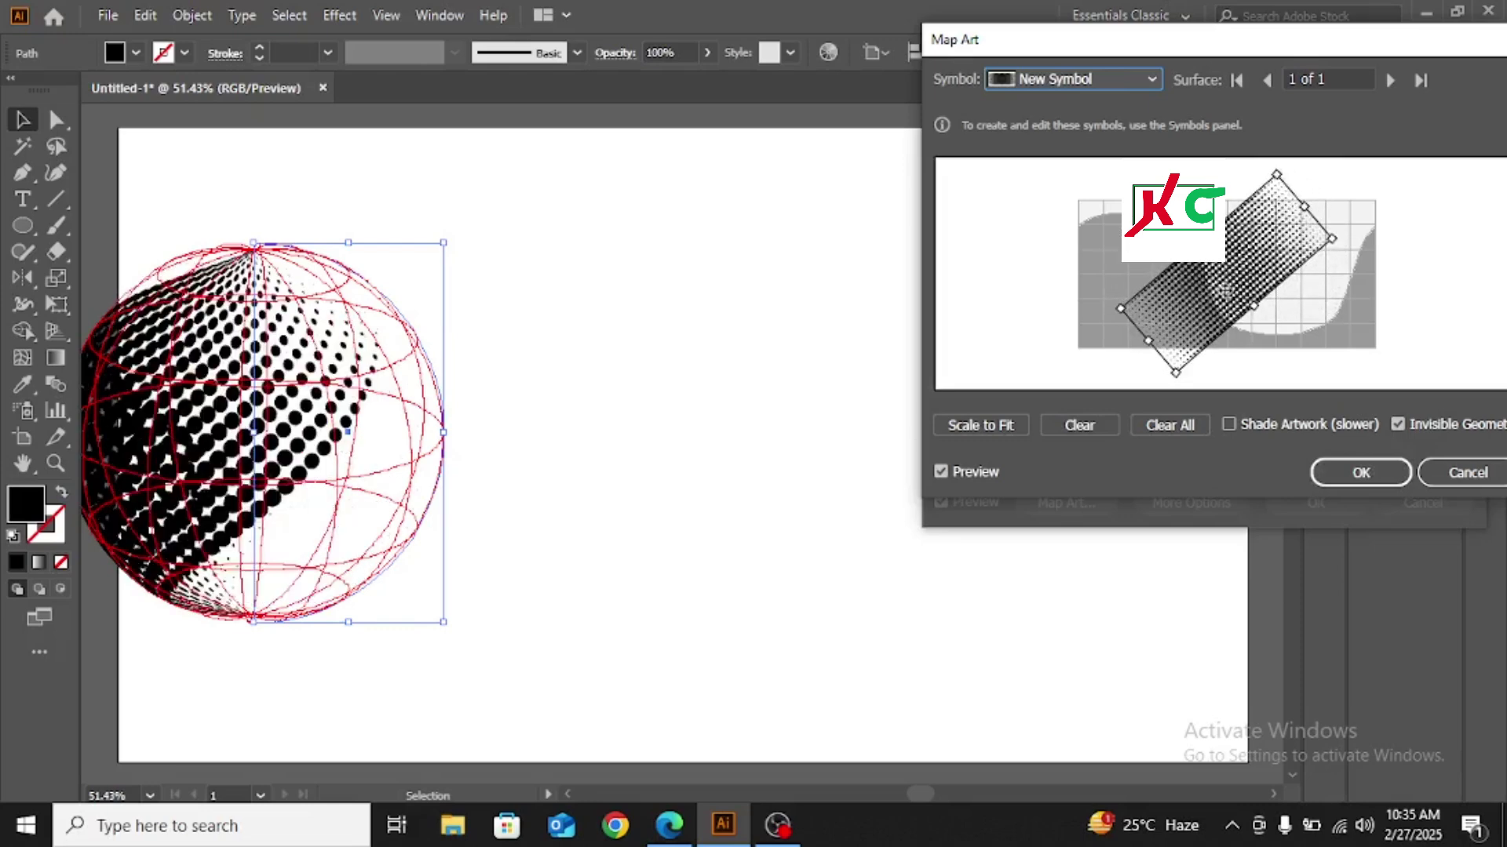
drag(1224, 279, 1288, 266)
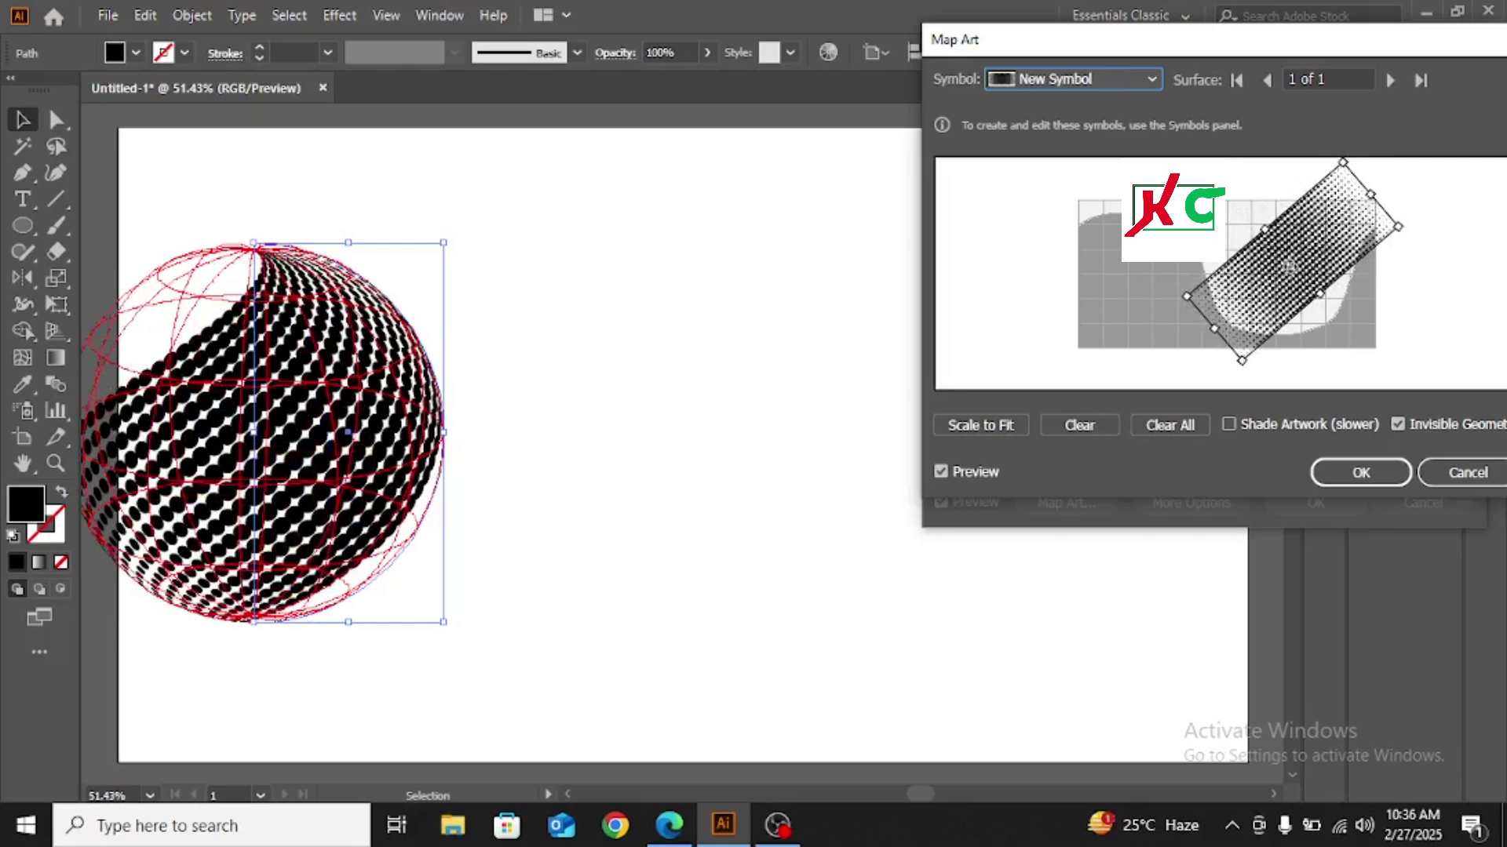
drag(1289, 267, 1297, 274)
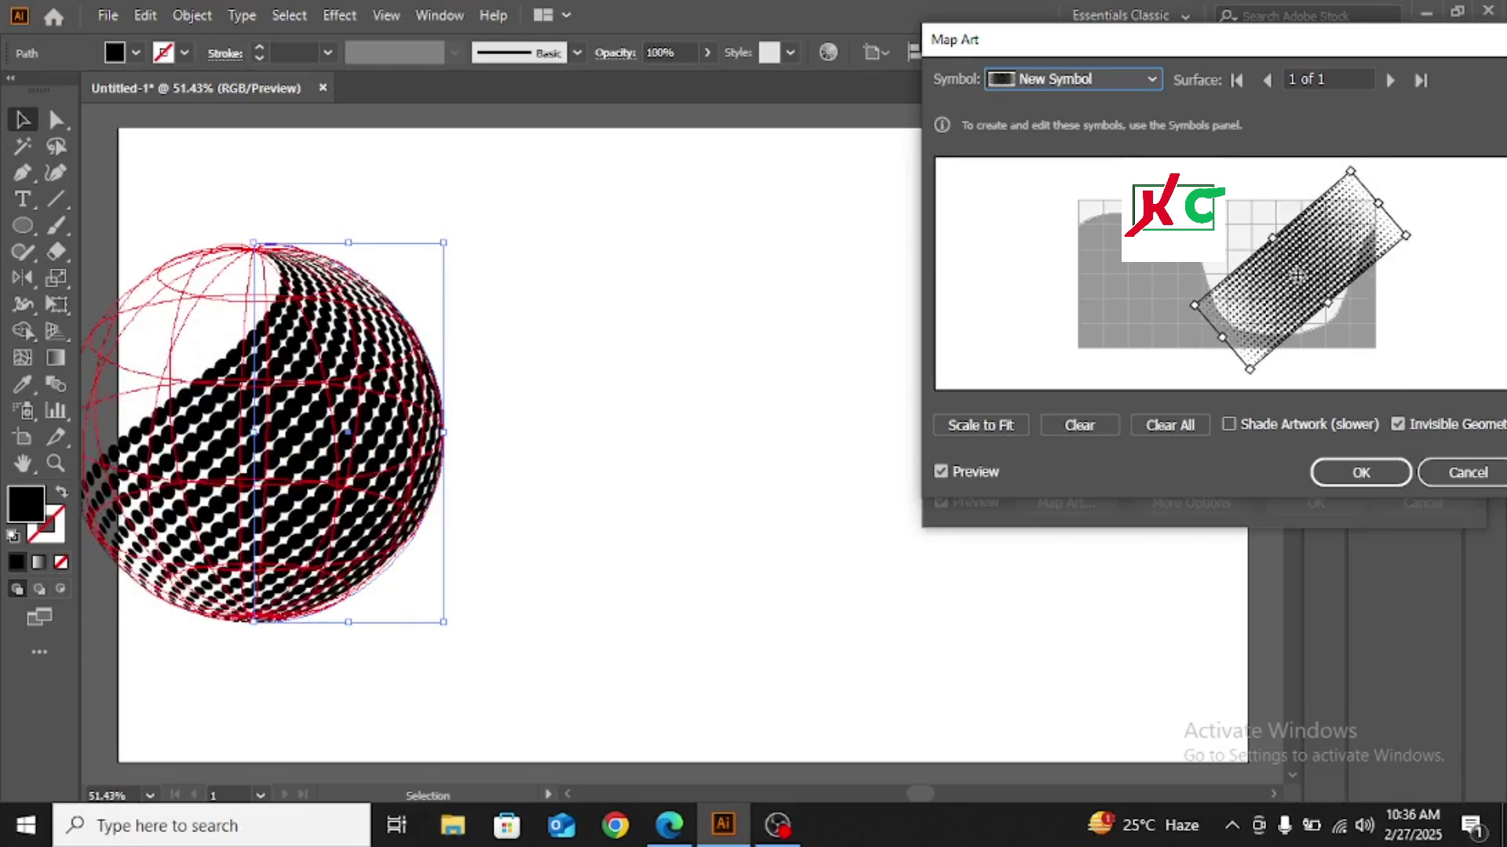
drag(1297, 274, 1299, 290)
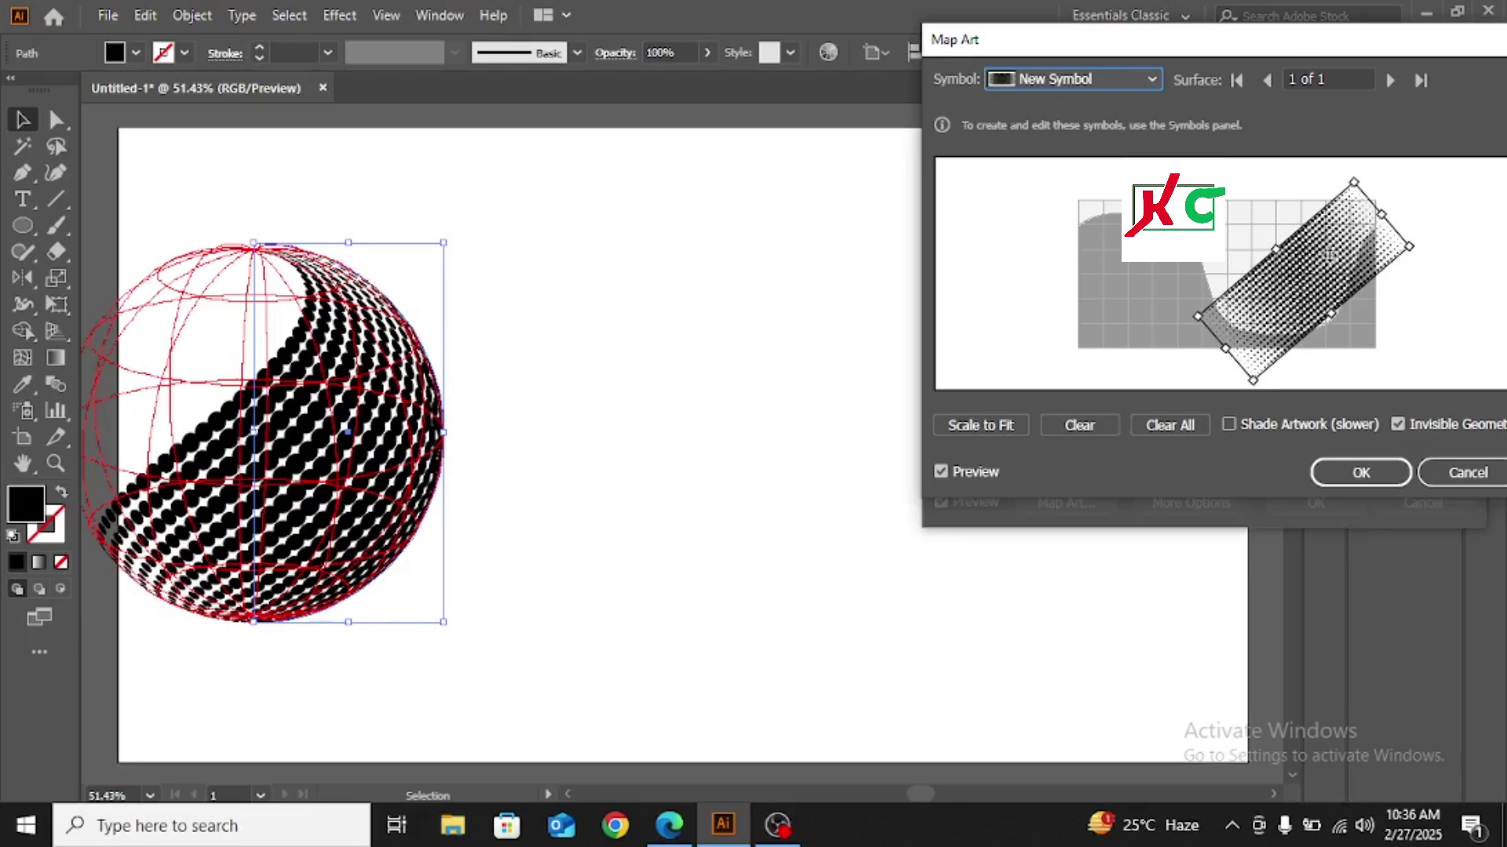
drag(1327, 250, 1301, 222)
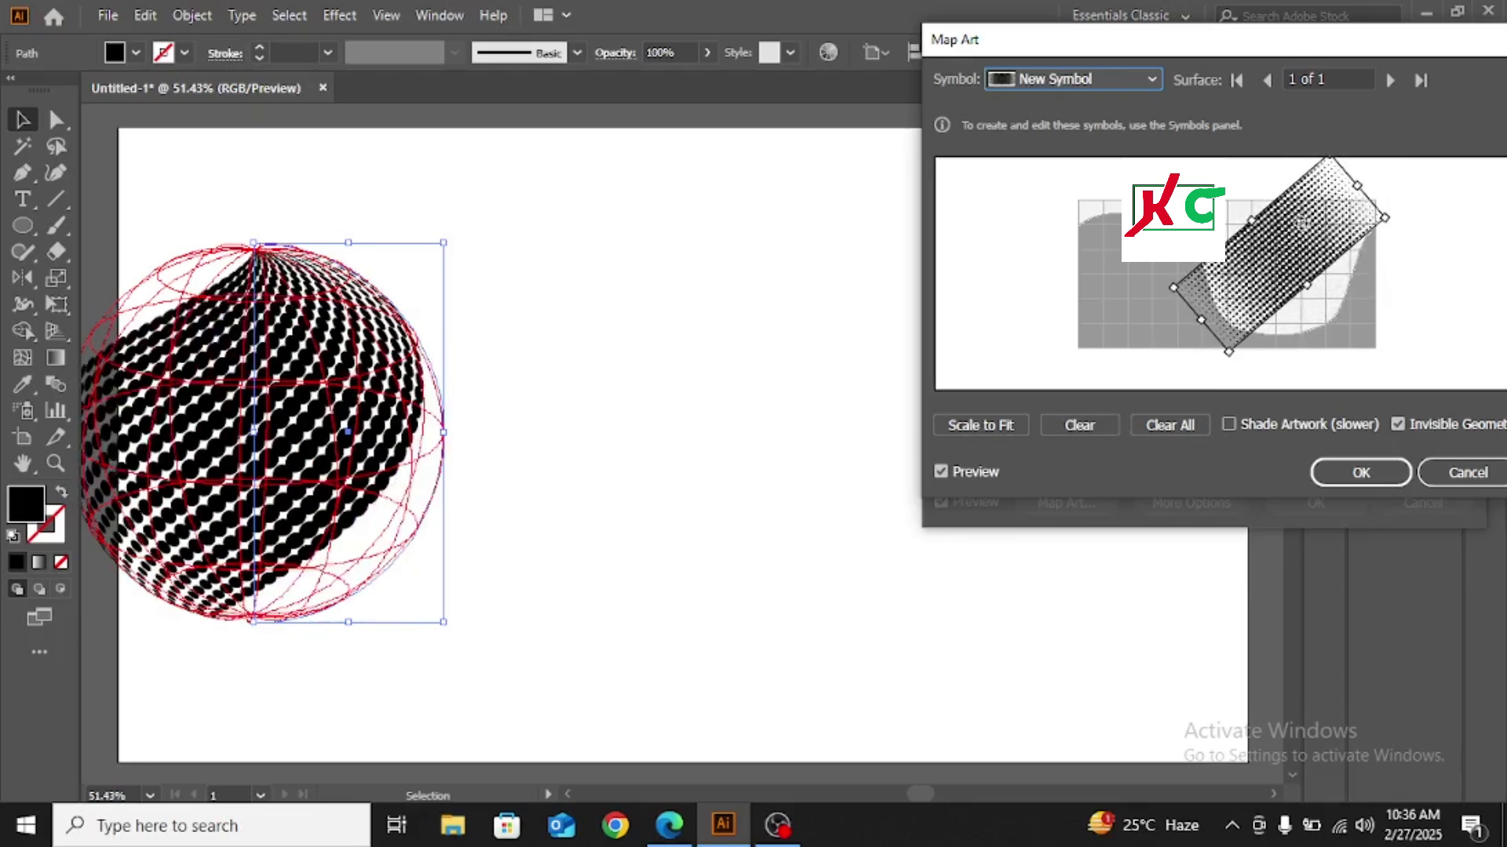
drag(1252, 268, 1269, 301)
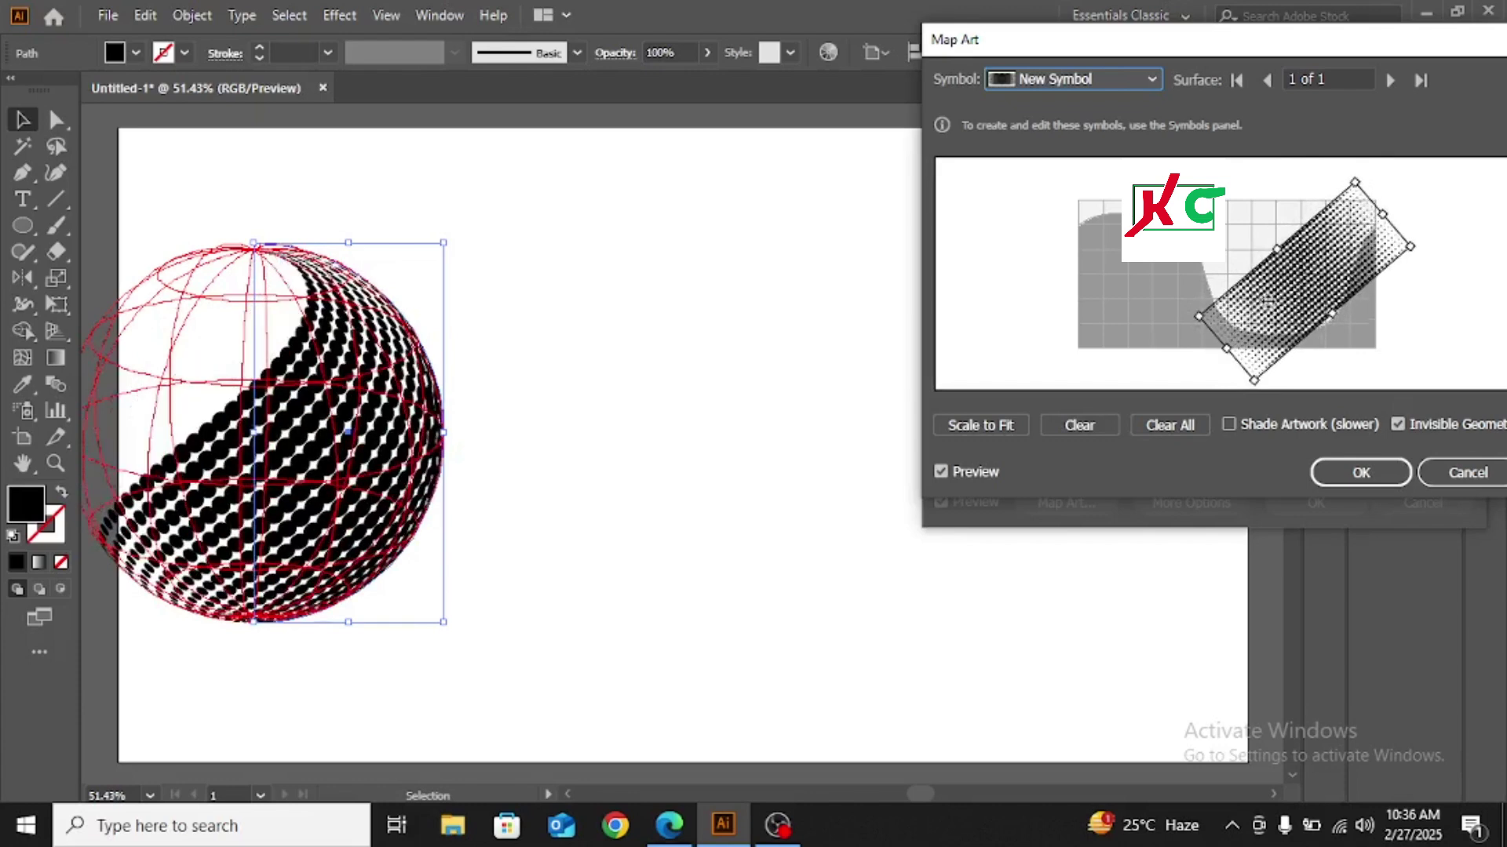
click(1334, 475)
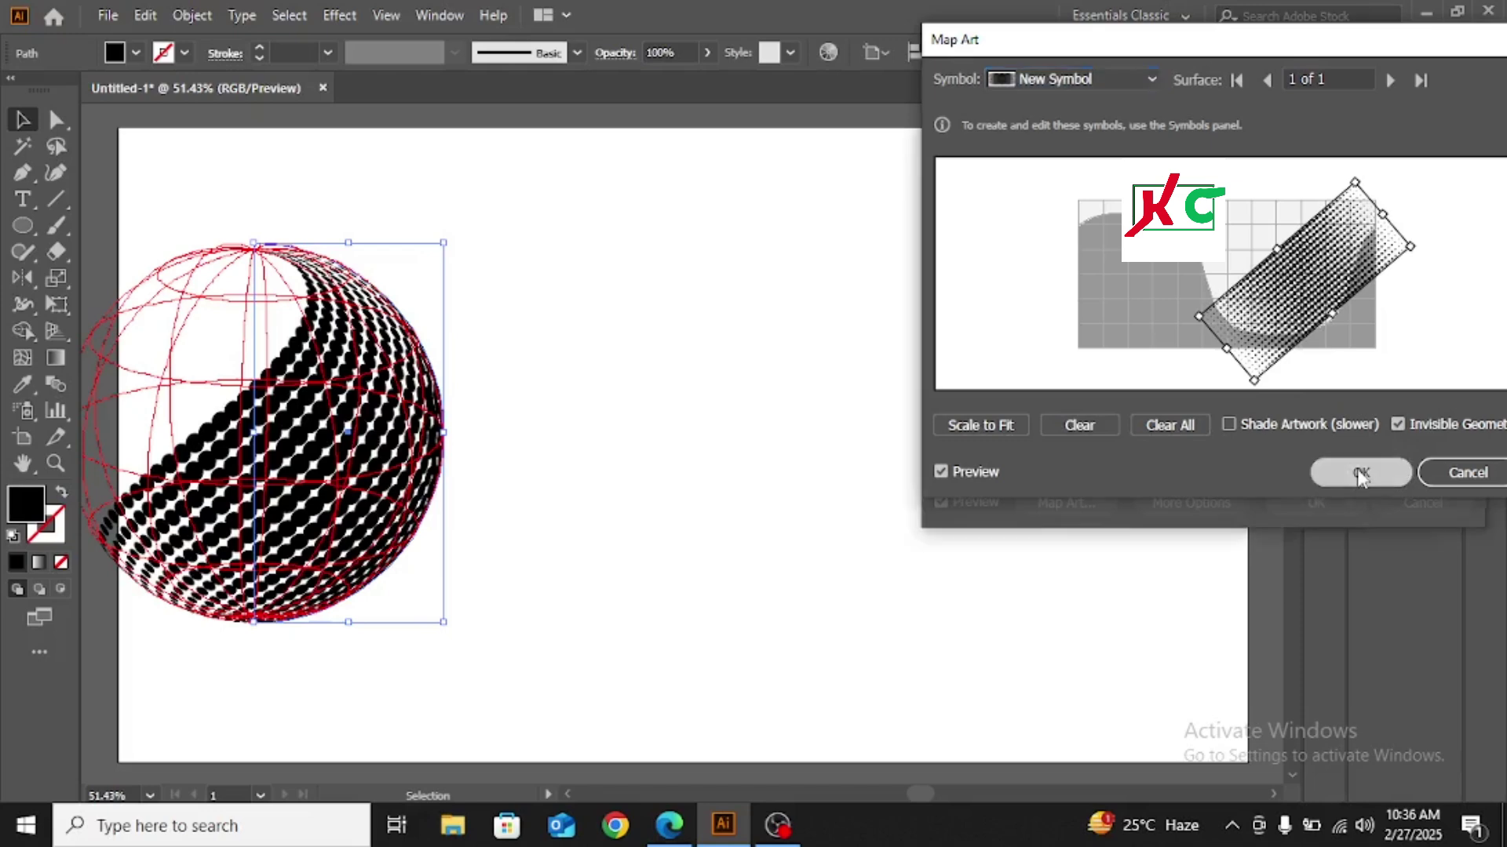
click(1334, 505)
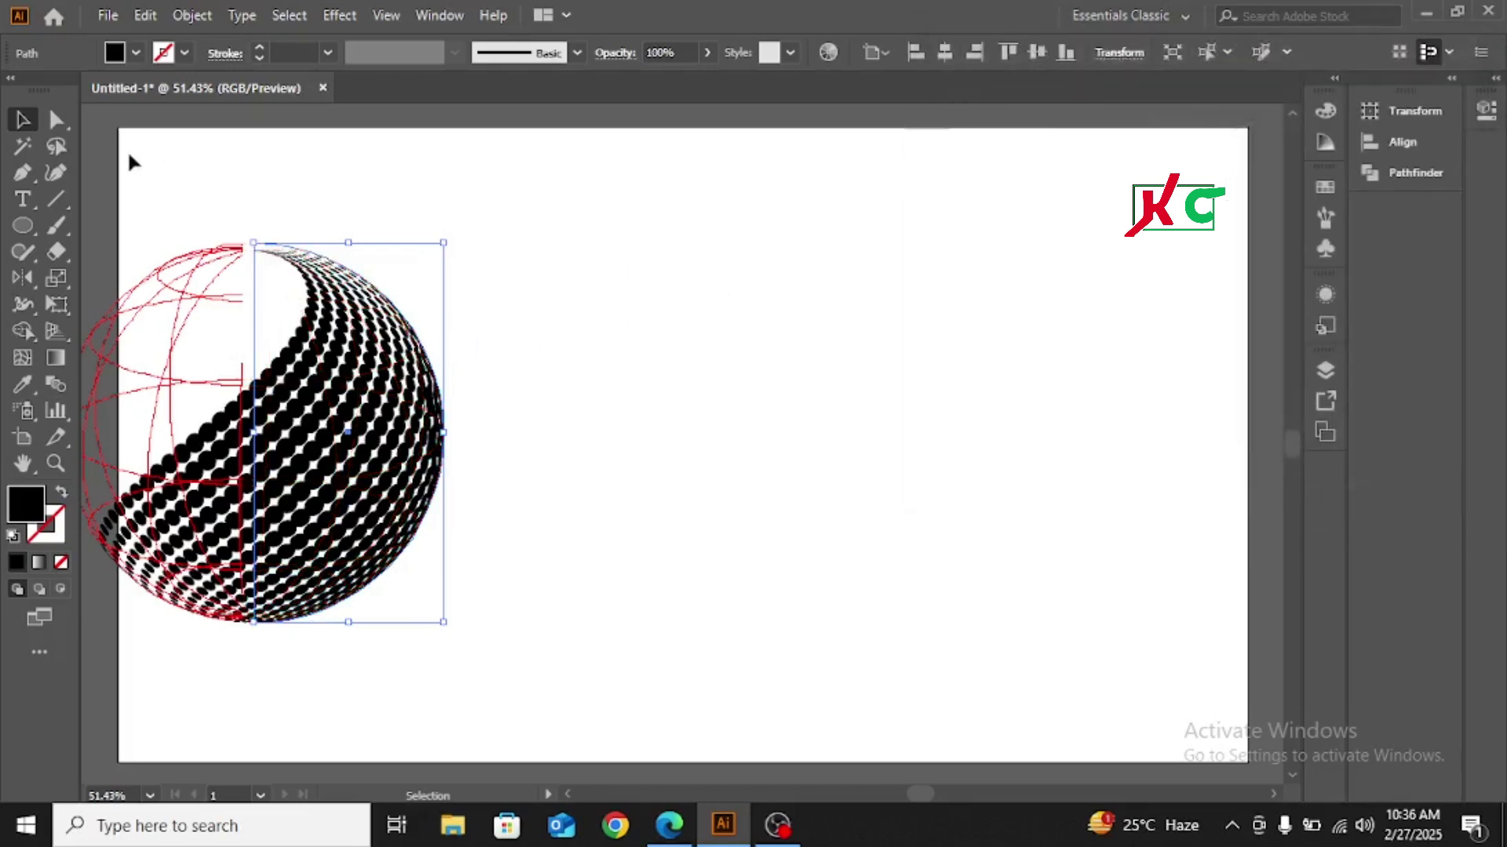
Step: Move the dotted sphere toward the artboard's center and expand its appearance
drag(310, 414, 584, 413)
click(855, 377)
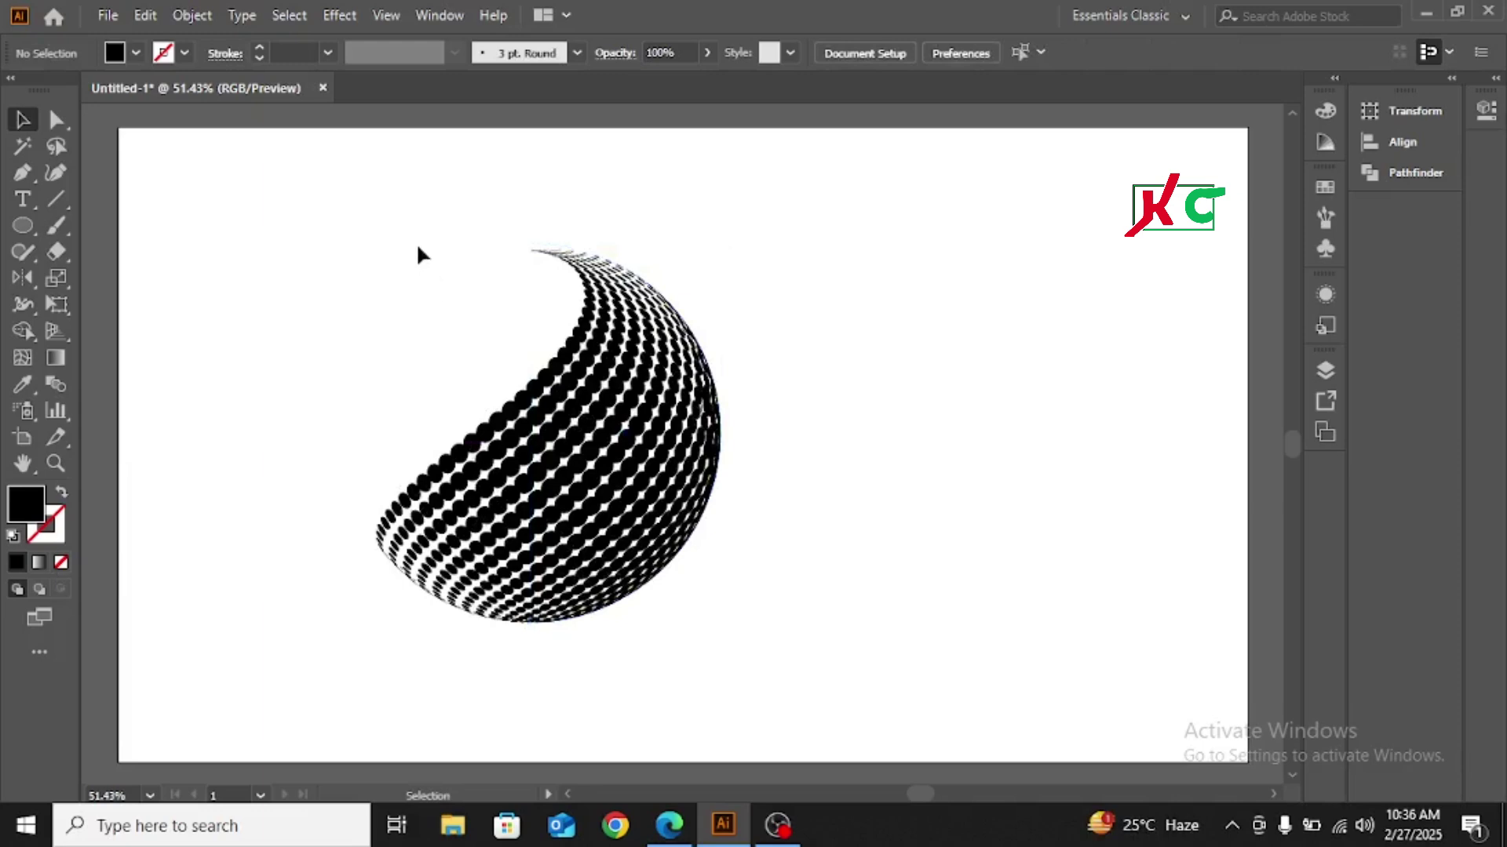
drag(417, 249, 854, 541)
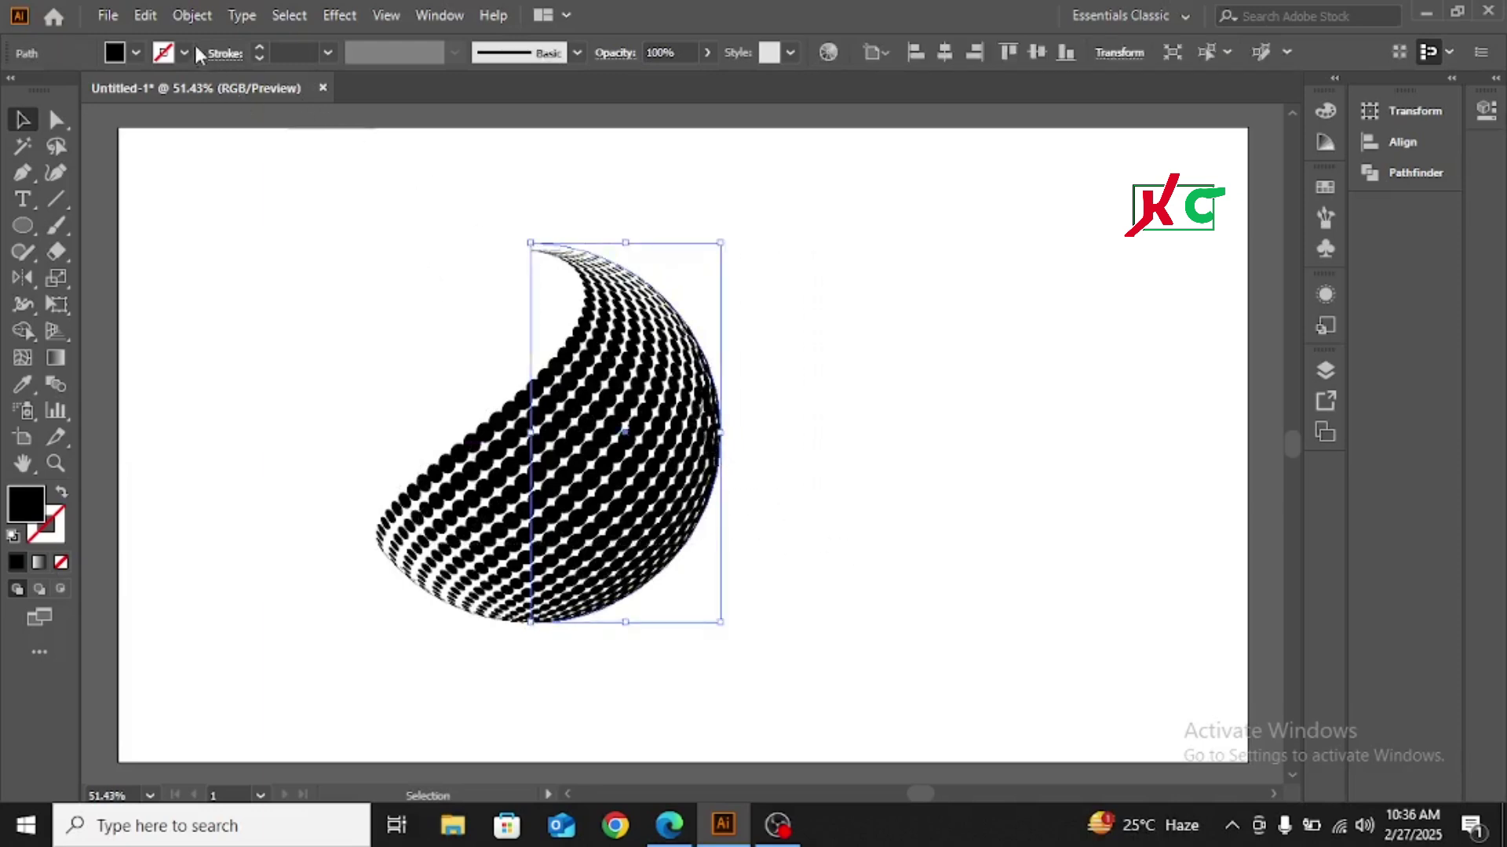
click(191, 15)
click(290, 292)
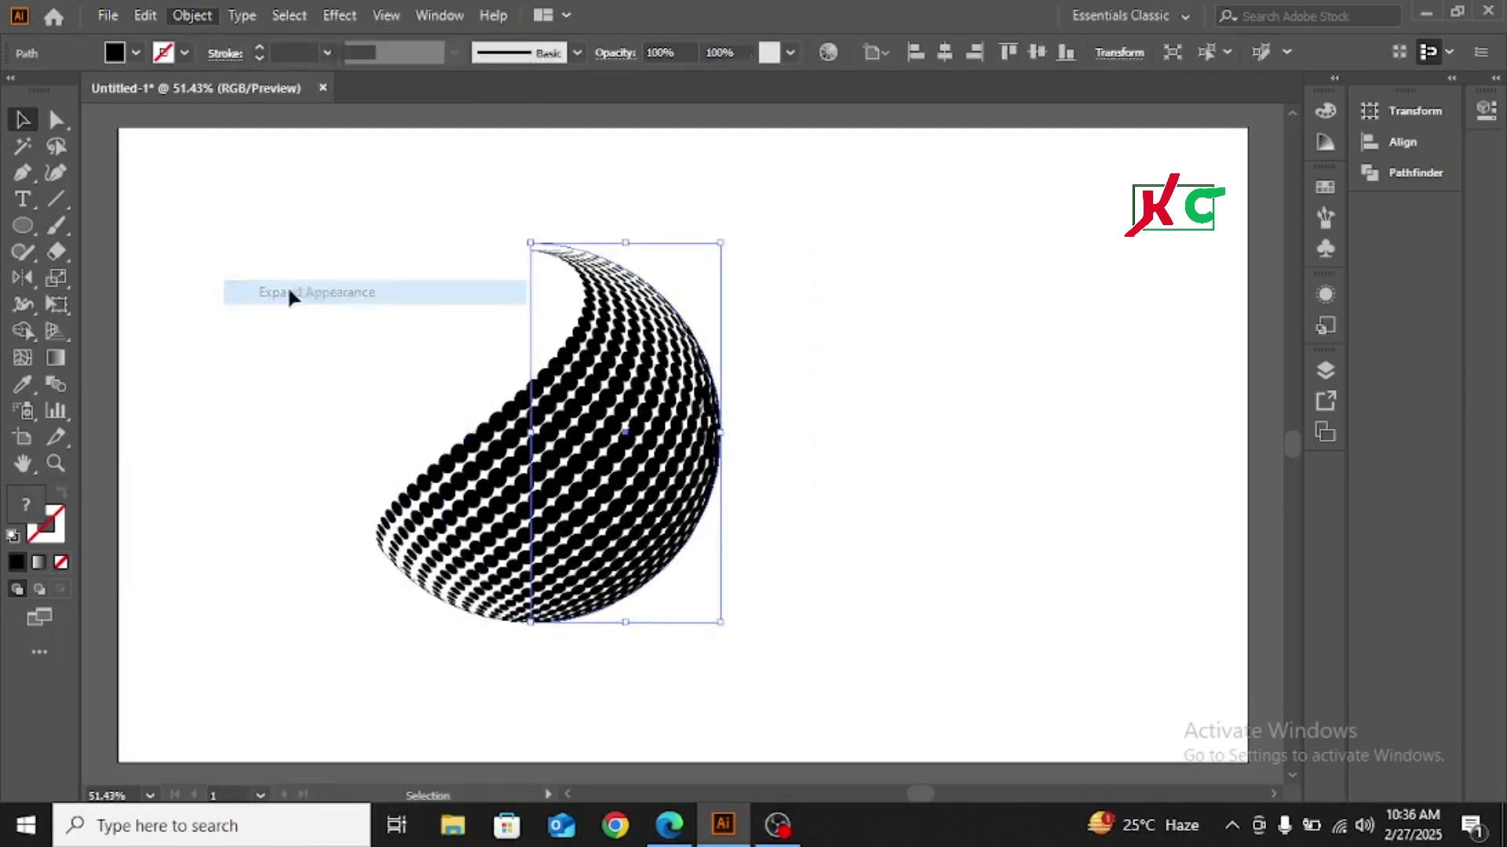
click(192, 15)
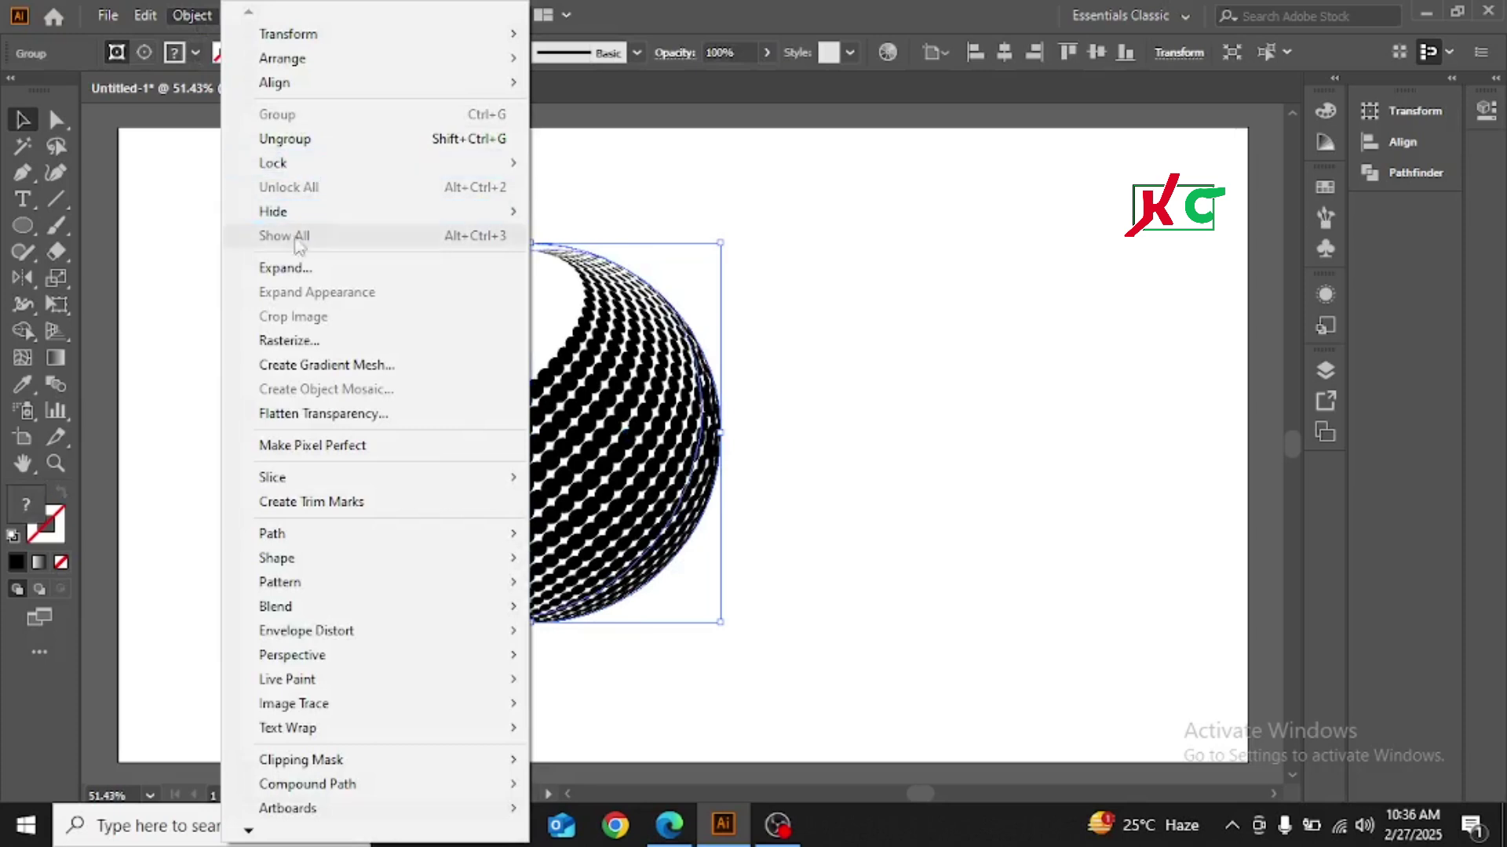
click(295, 268)
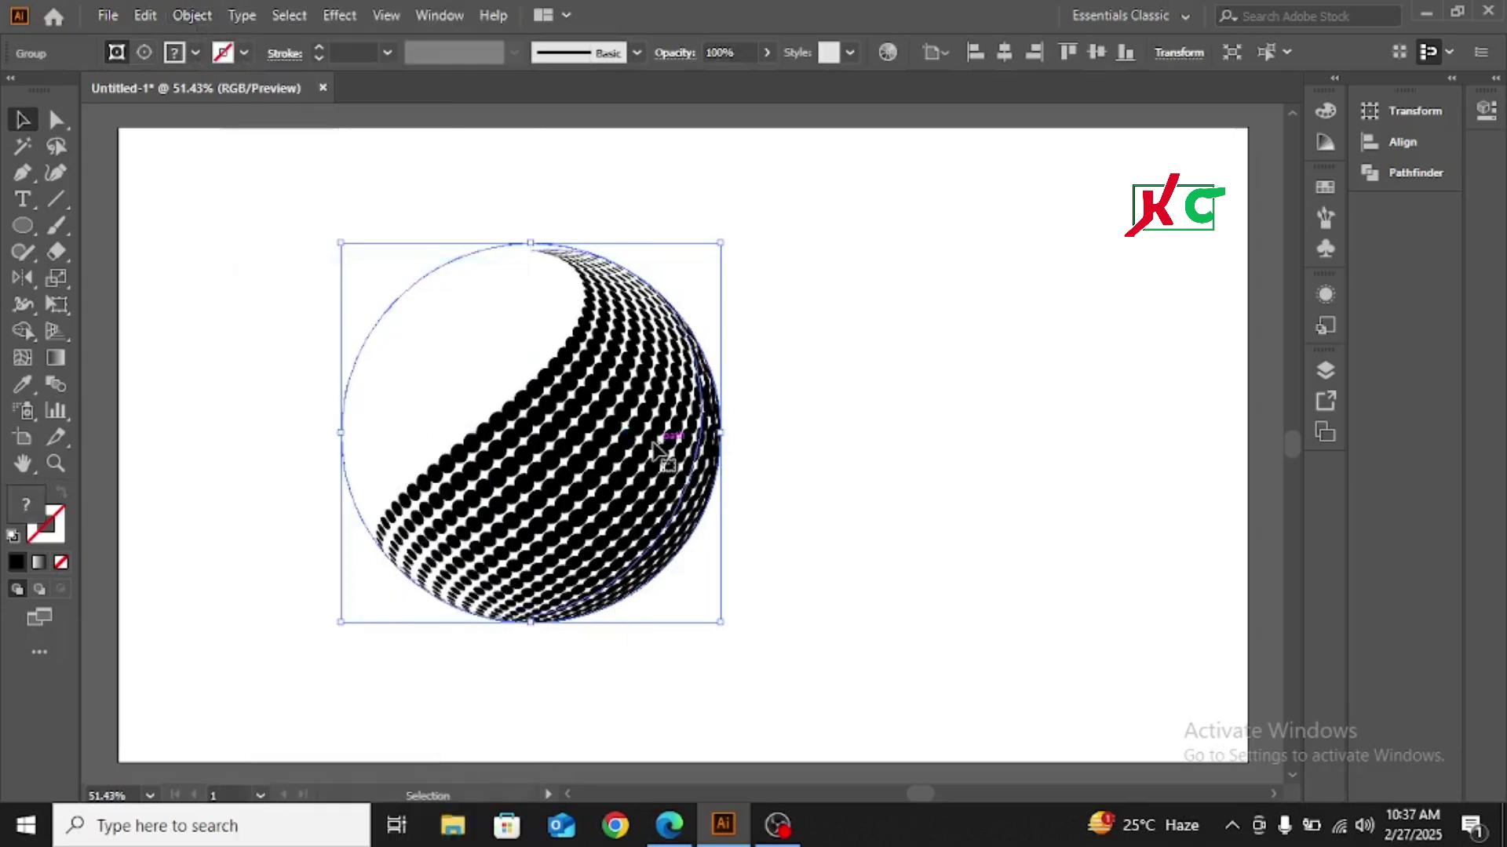
Step: Ungroup the expanded sphere, release its clipping mask, and deselect everything
right_click(722, 463)
click(786, 248)
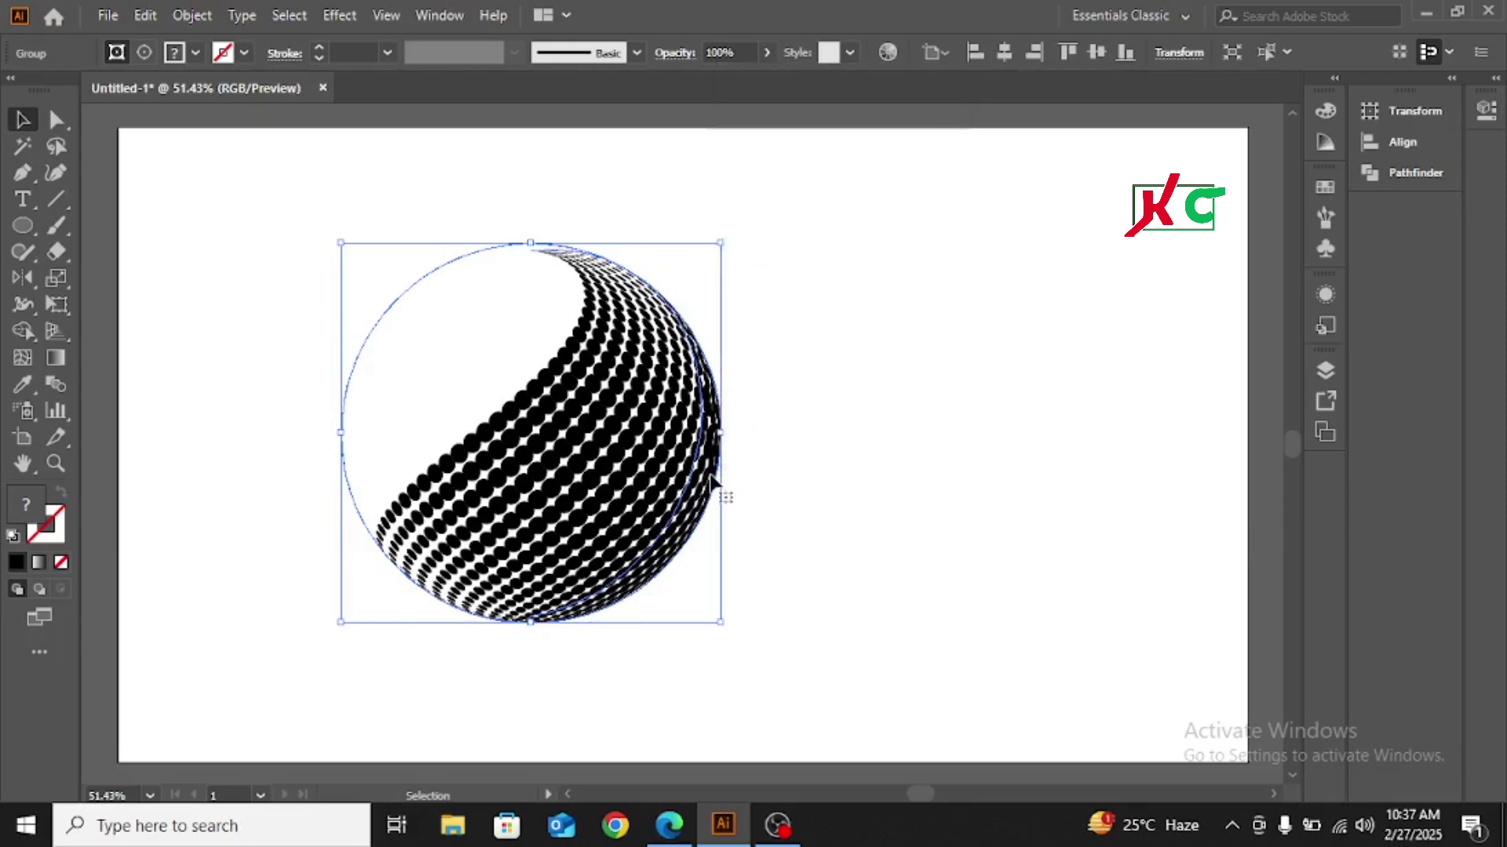
right_click(717, 475)
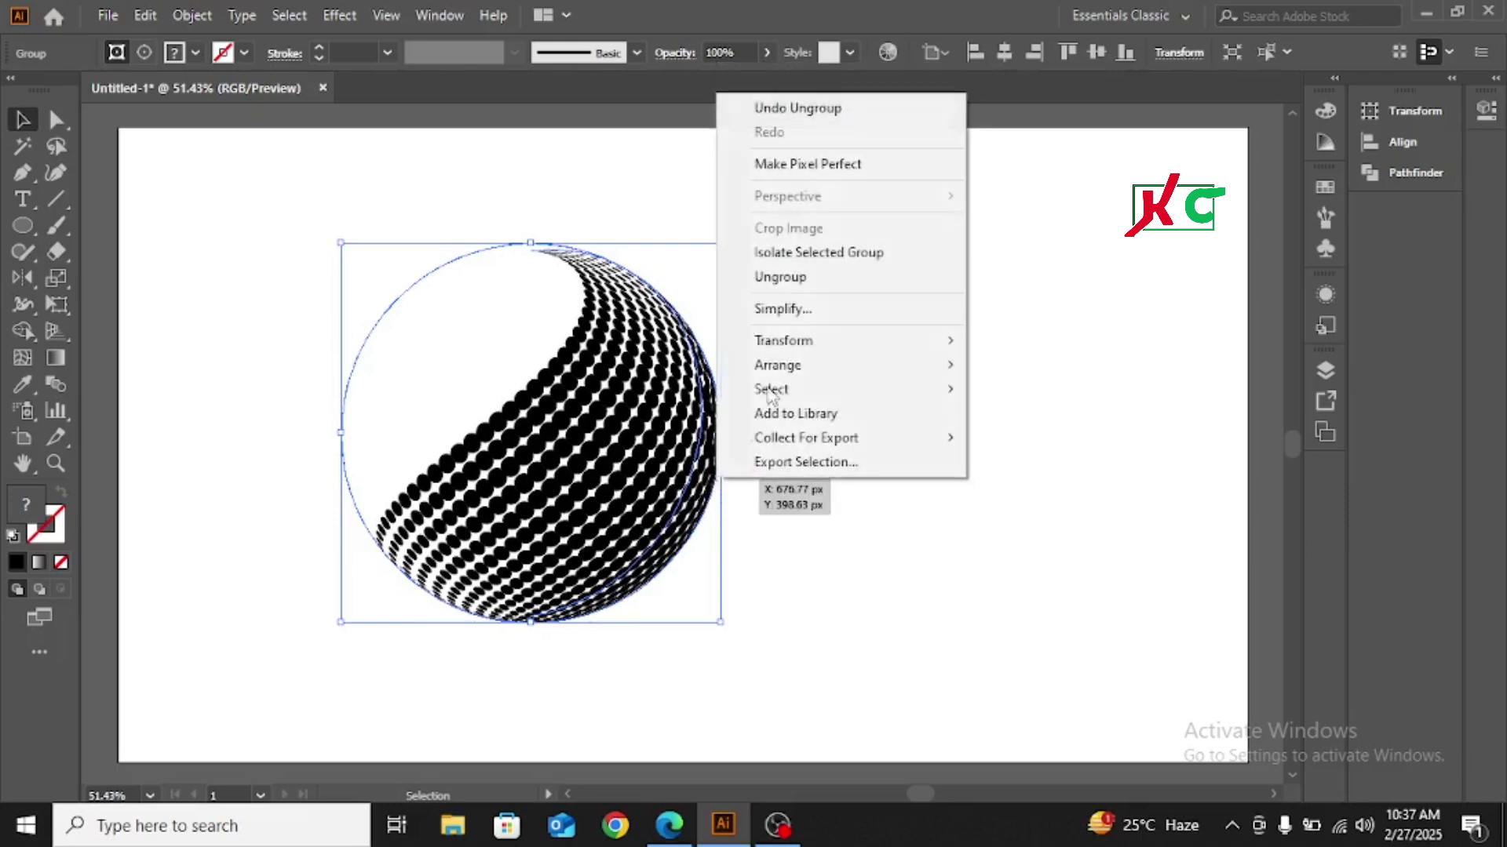
click(780, 276)
right_click(725, 471)
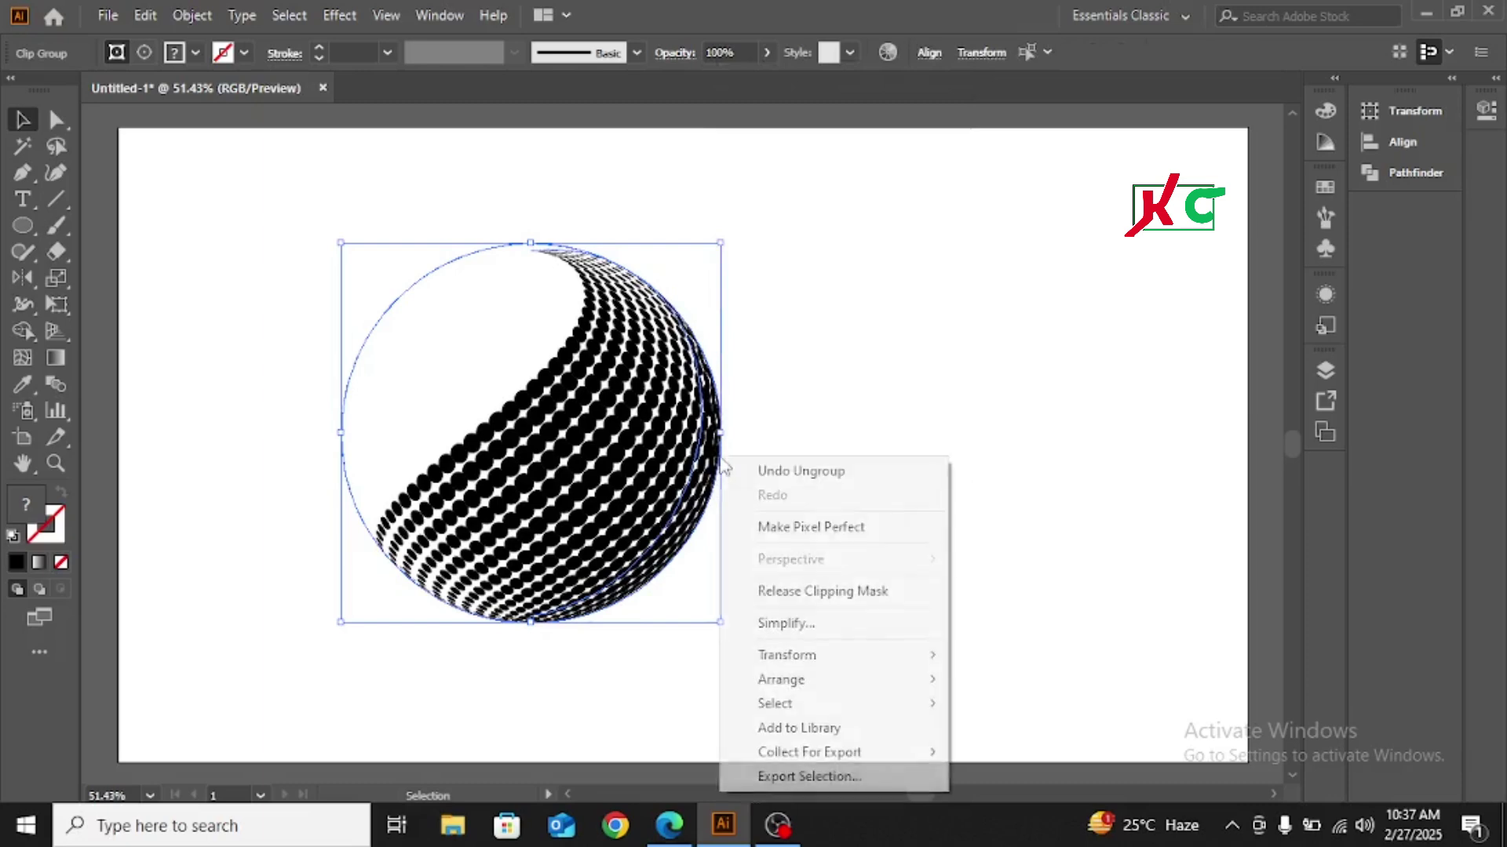
click(809, 591)
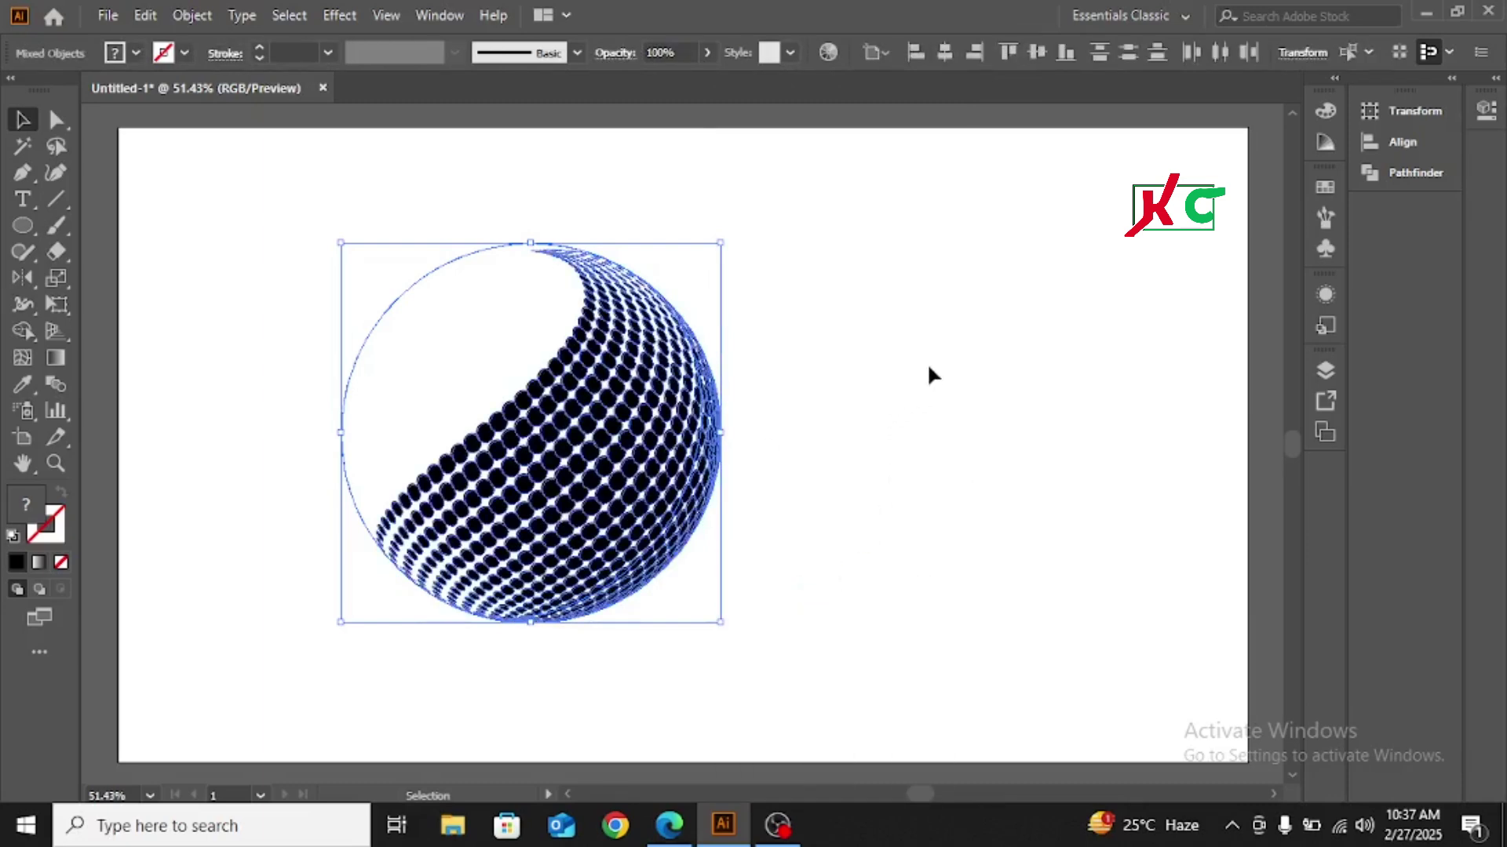
click(926, 366)
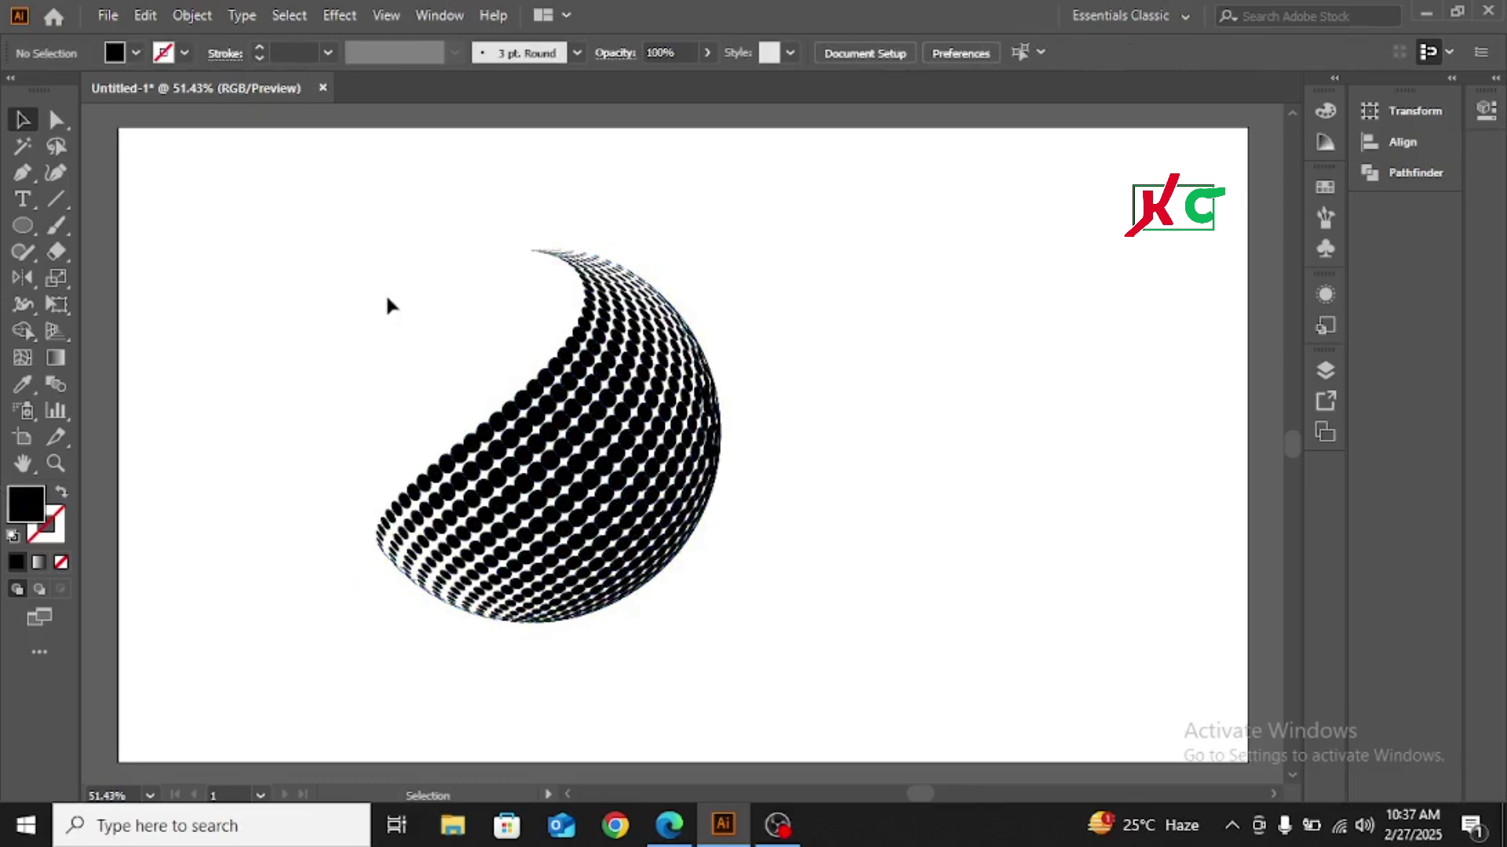
Step: Pull the empty circular outline paths away from the dot artwork and delete them
drag(327, 275, 453, 372)
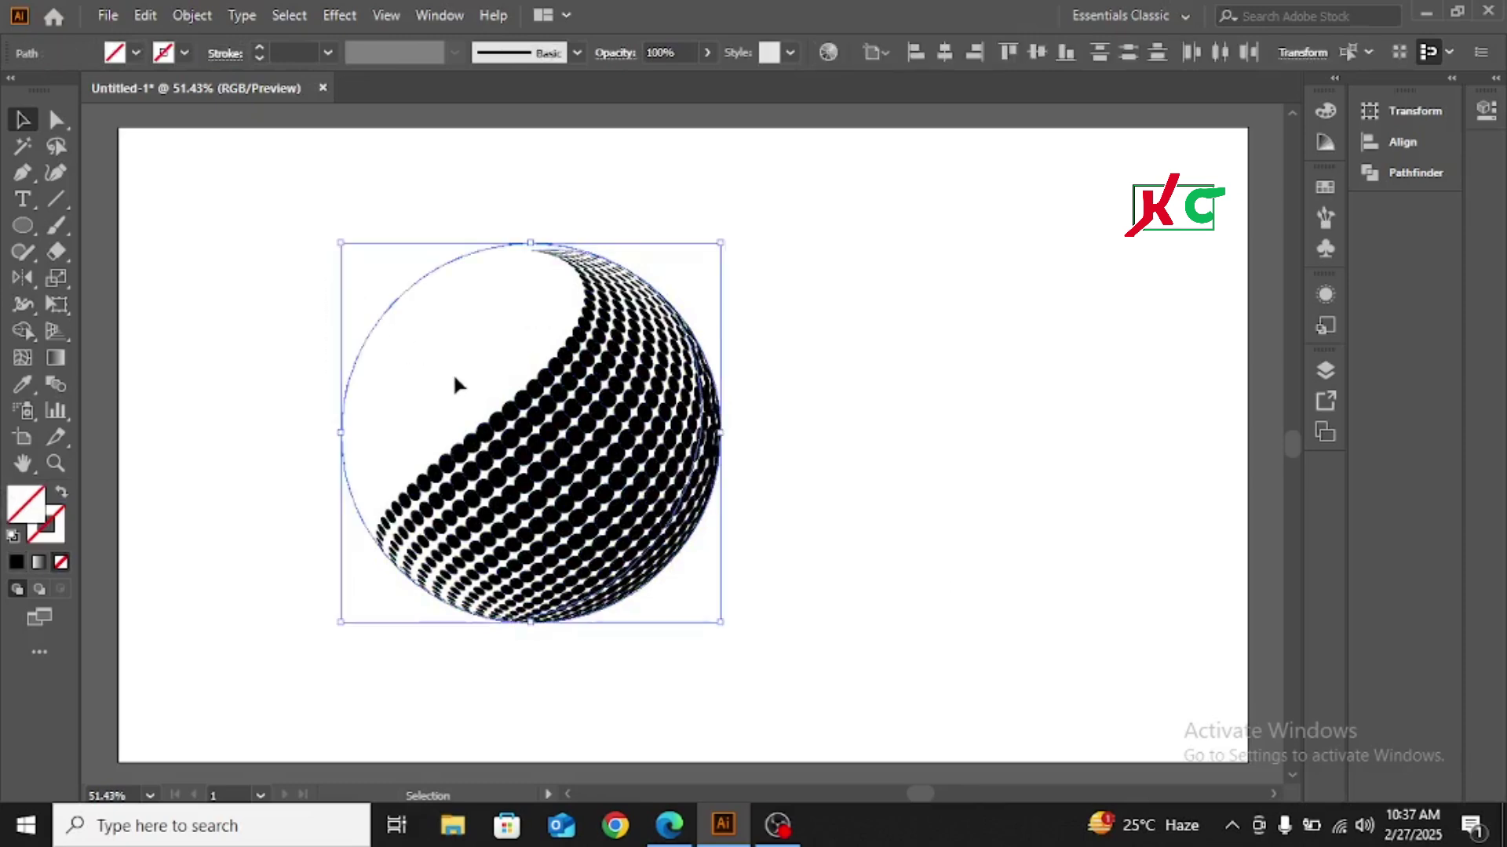
drag(437, 283, 903, 291)
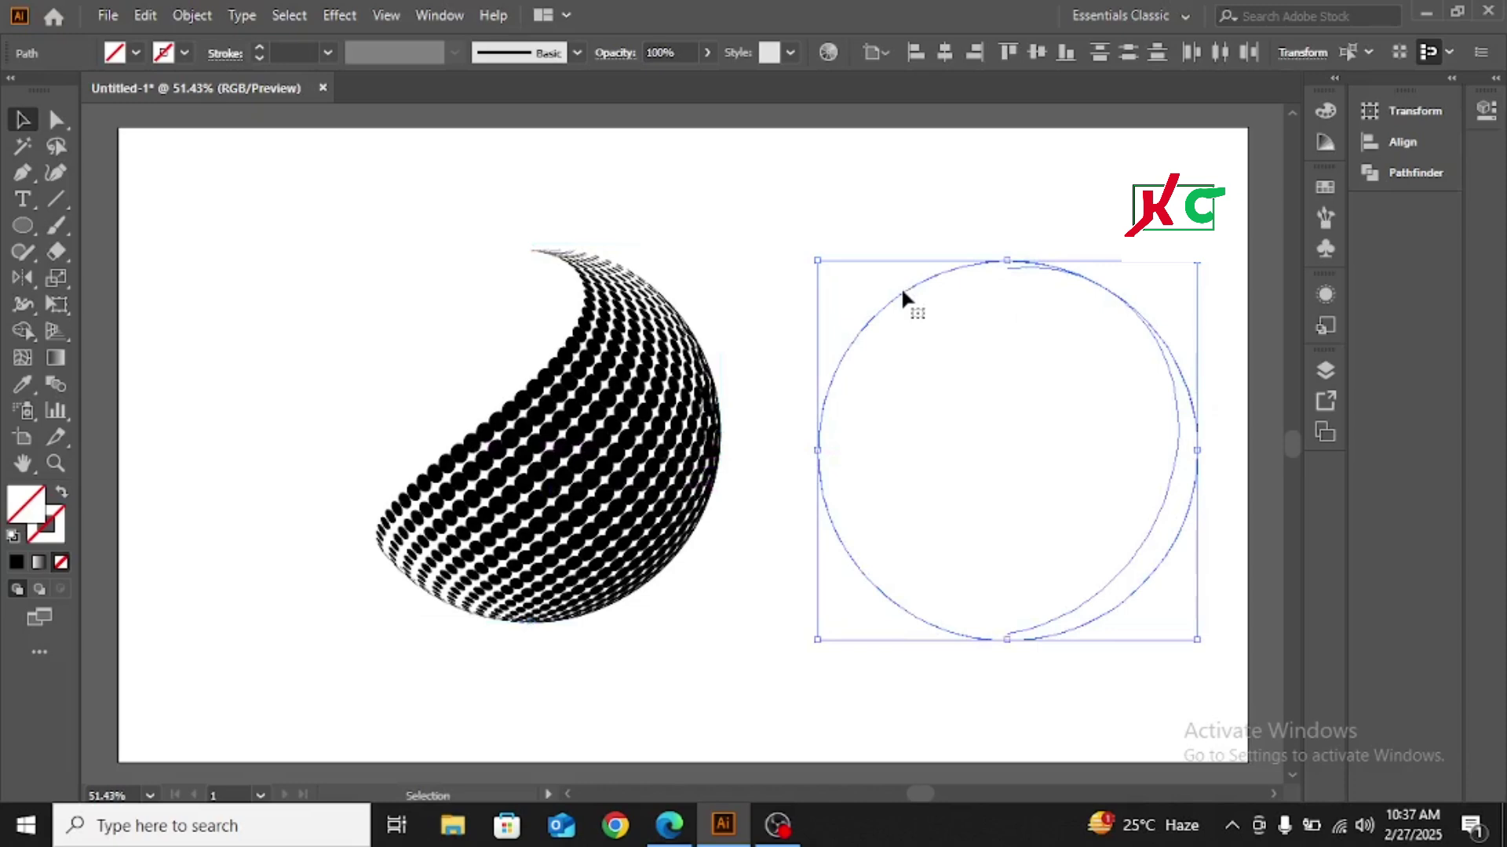
key(Delete)
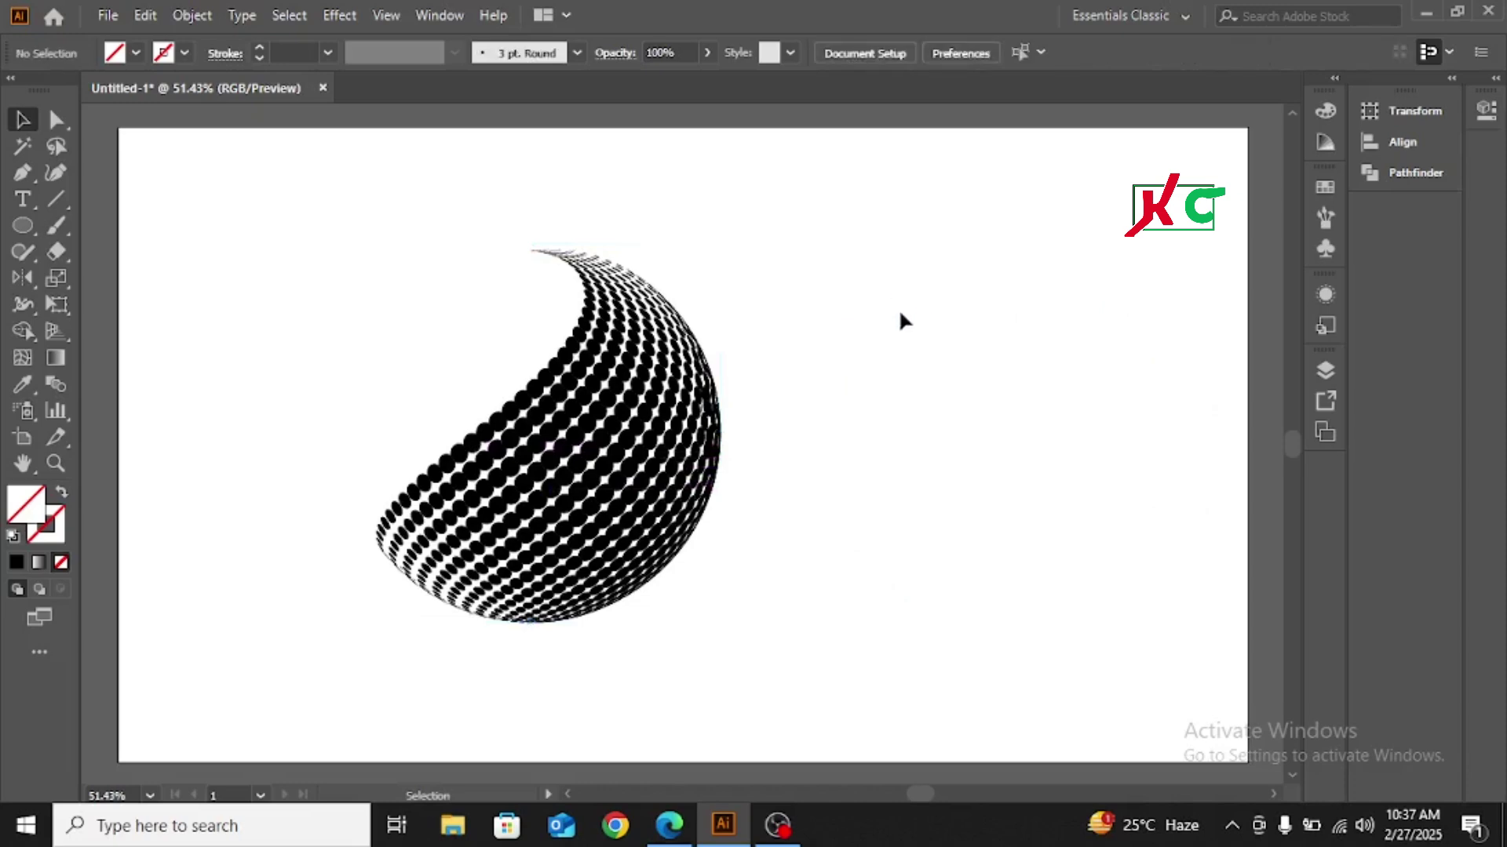
Step: Move the dot artwork aside, delete the leftover invisible paths beside it, and return the artwork to the artboard's center
drag(268, 206, 869, 612)
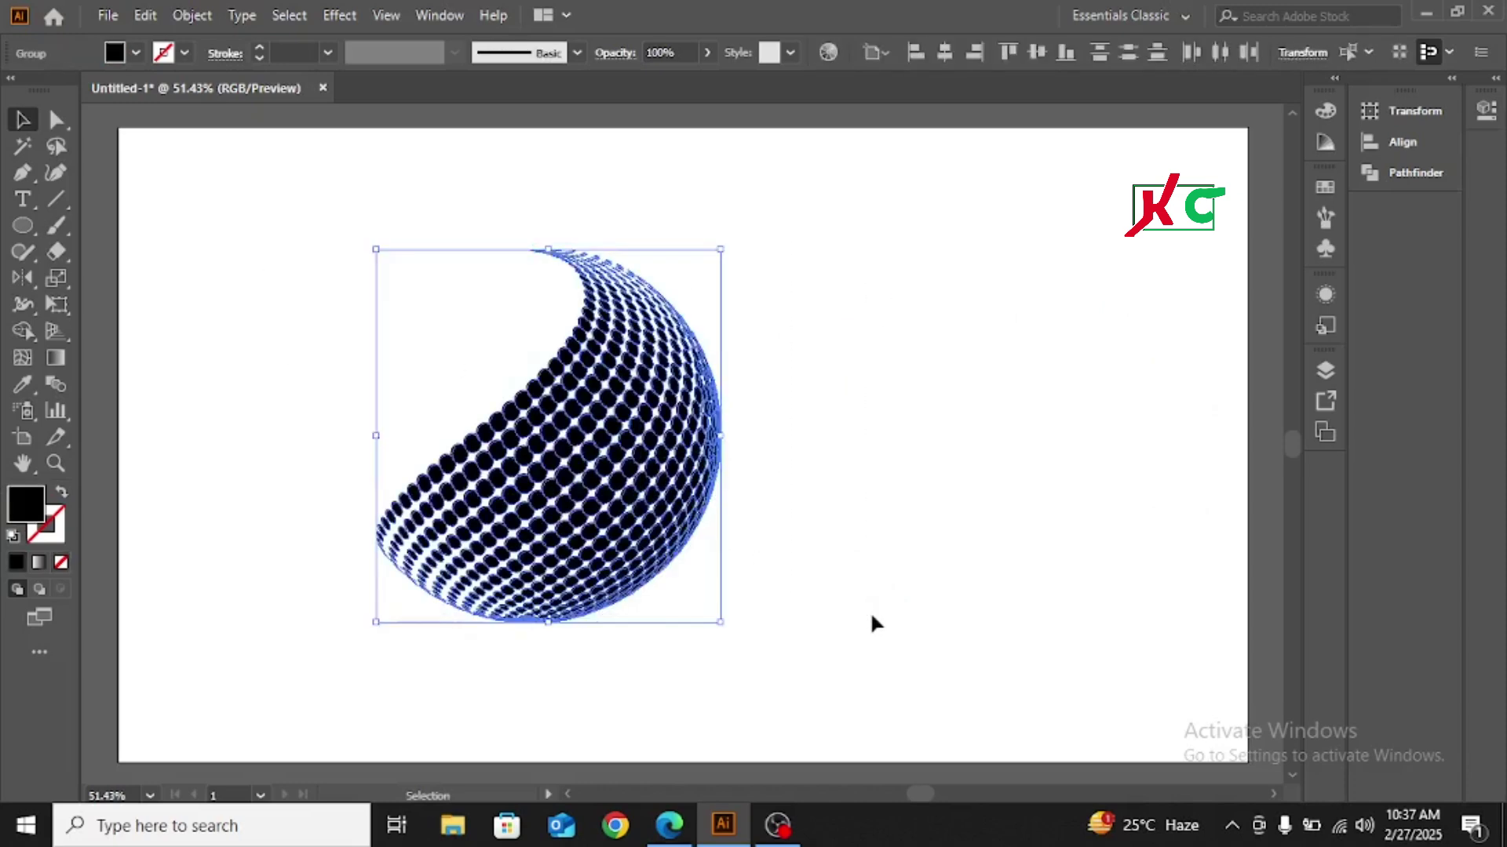
click(915, 492)
mouse_move(645, 482)
mouse_down()
mouse_move(589, 337)
mouse_move(510, 447)
mouse_move(559, 463)
mouse_up()
mouse_move(787, 279)
mouse_down()
mouse_move(700, 397)
mouse_move(696, 445)
mouse_up()
key(Delete)
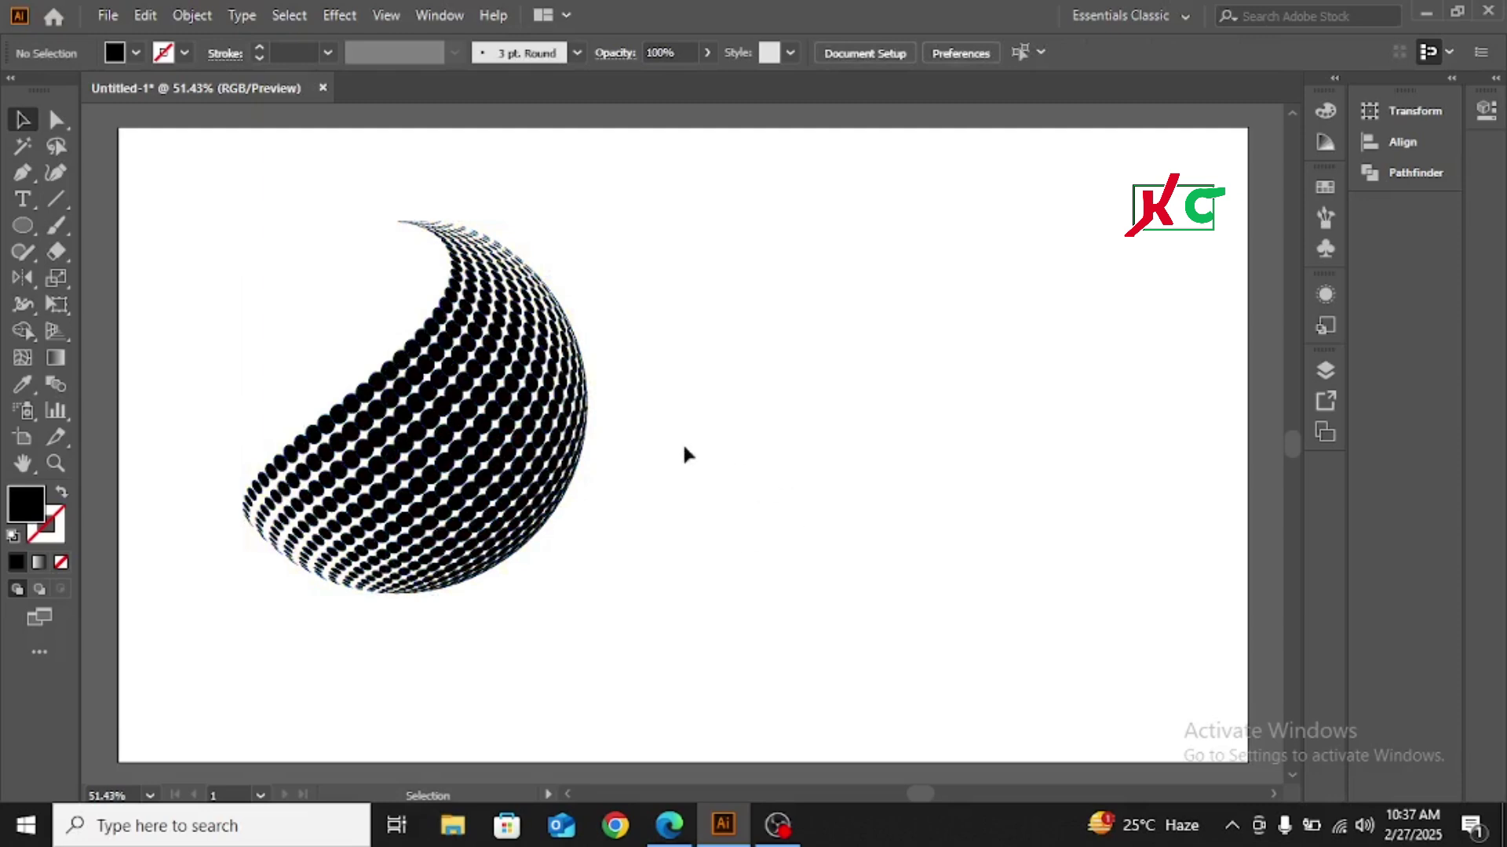
drag(437, 427, 588, 454)
click(924, 381)
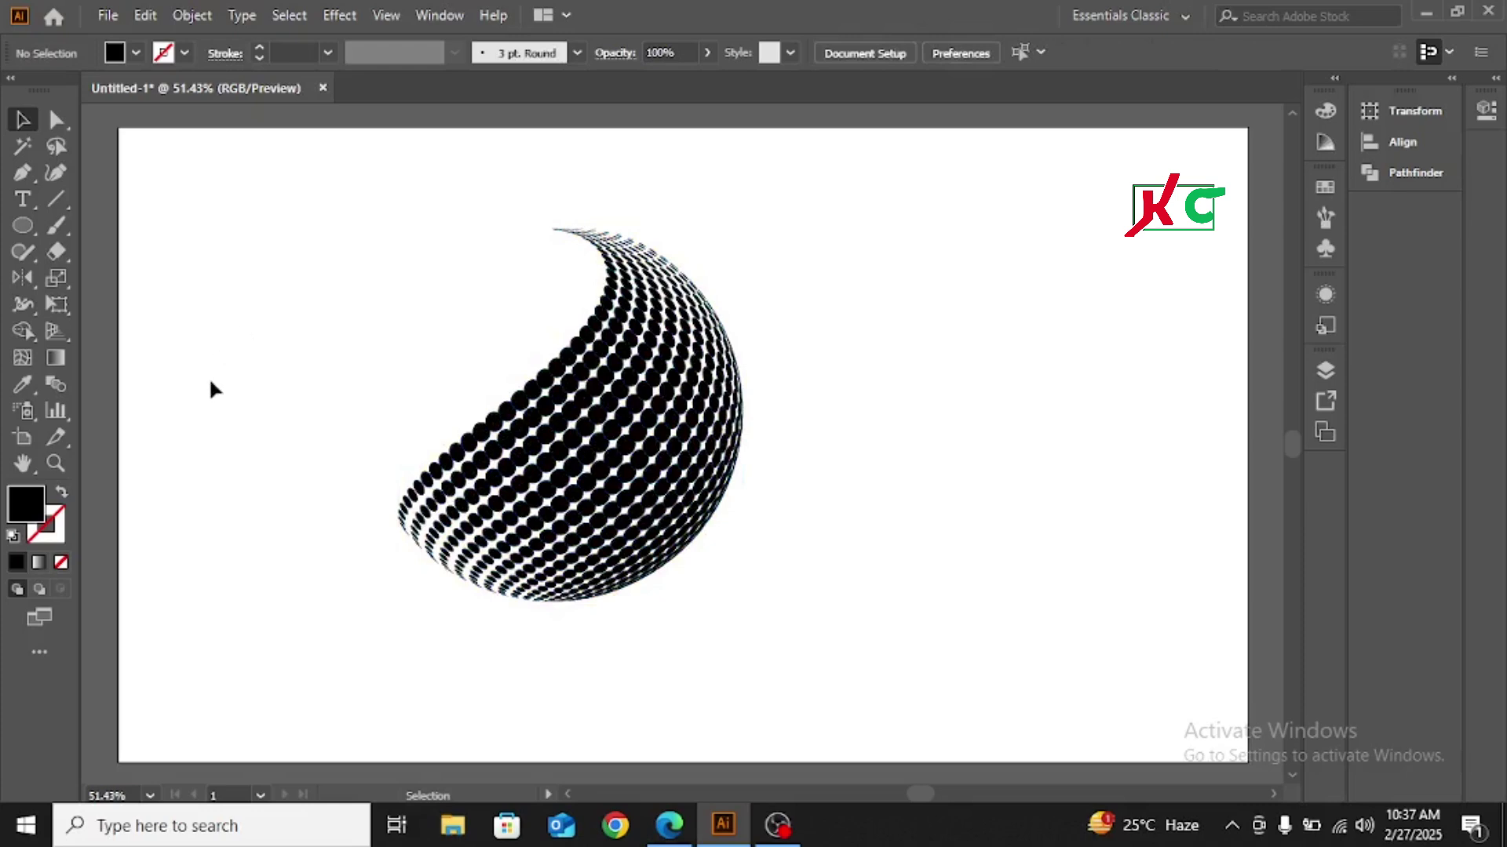
Step: Fill the dot artwork with the linear white-to-black gradient and reverse the gradient
drag(413, 323, 774, 498)
click(54, 359)
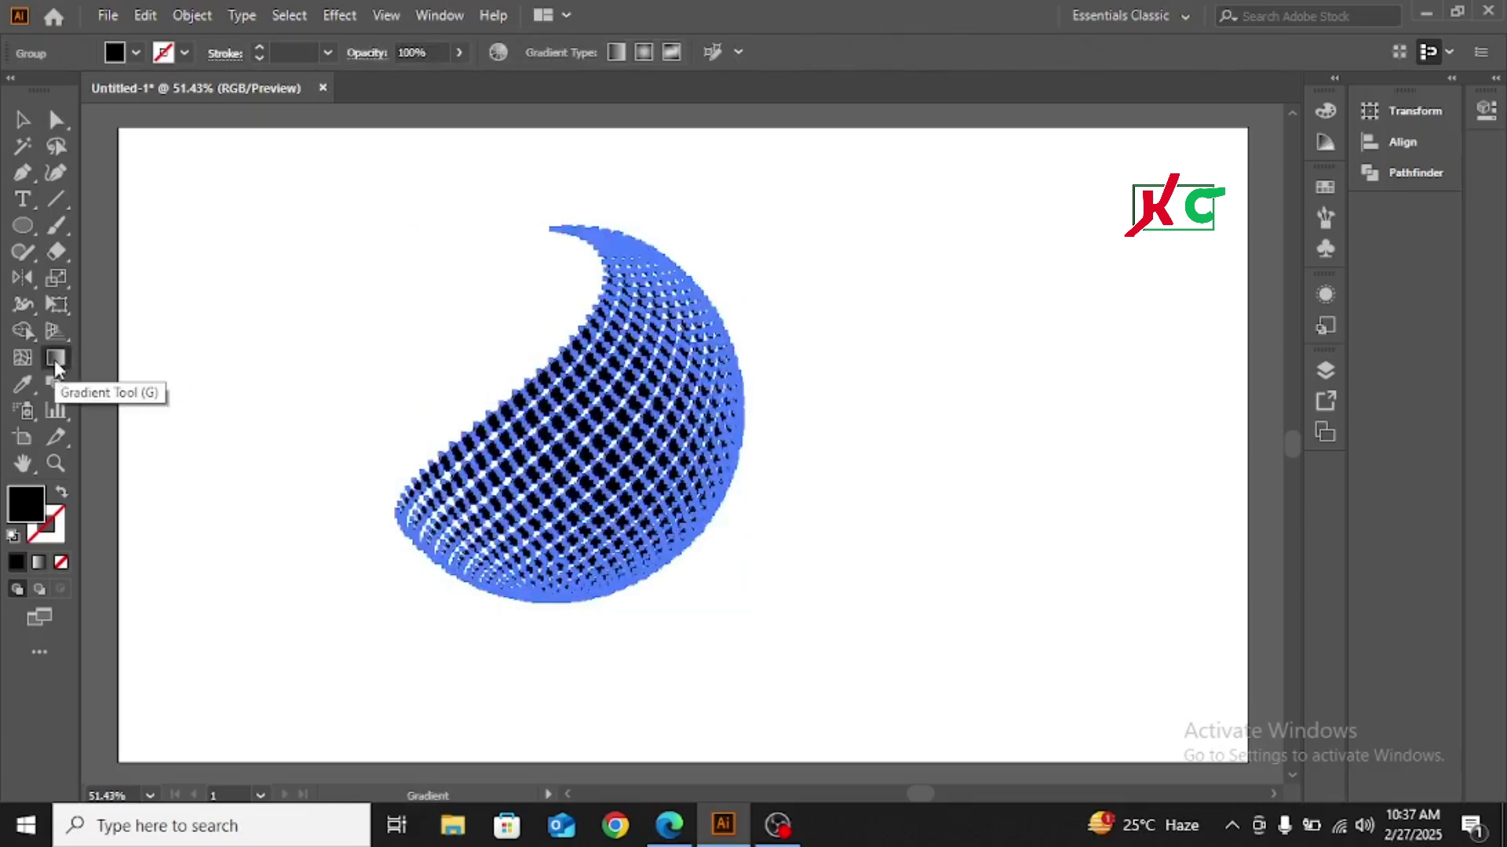
double_click(54, 360)
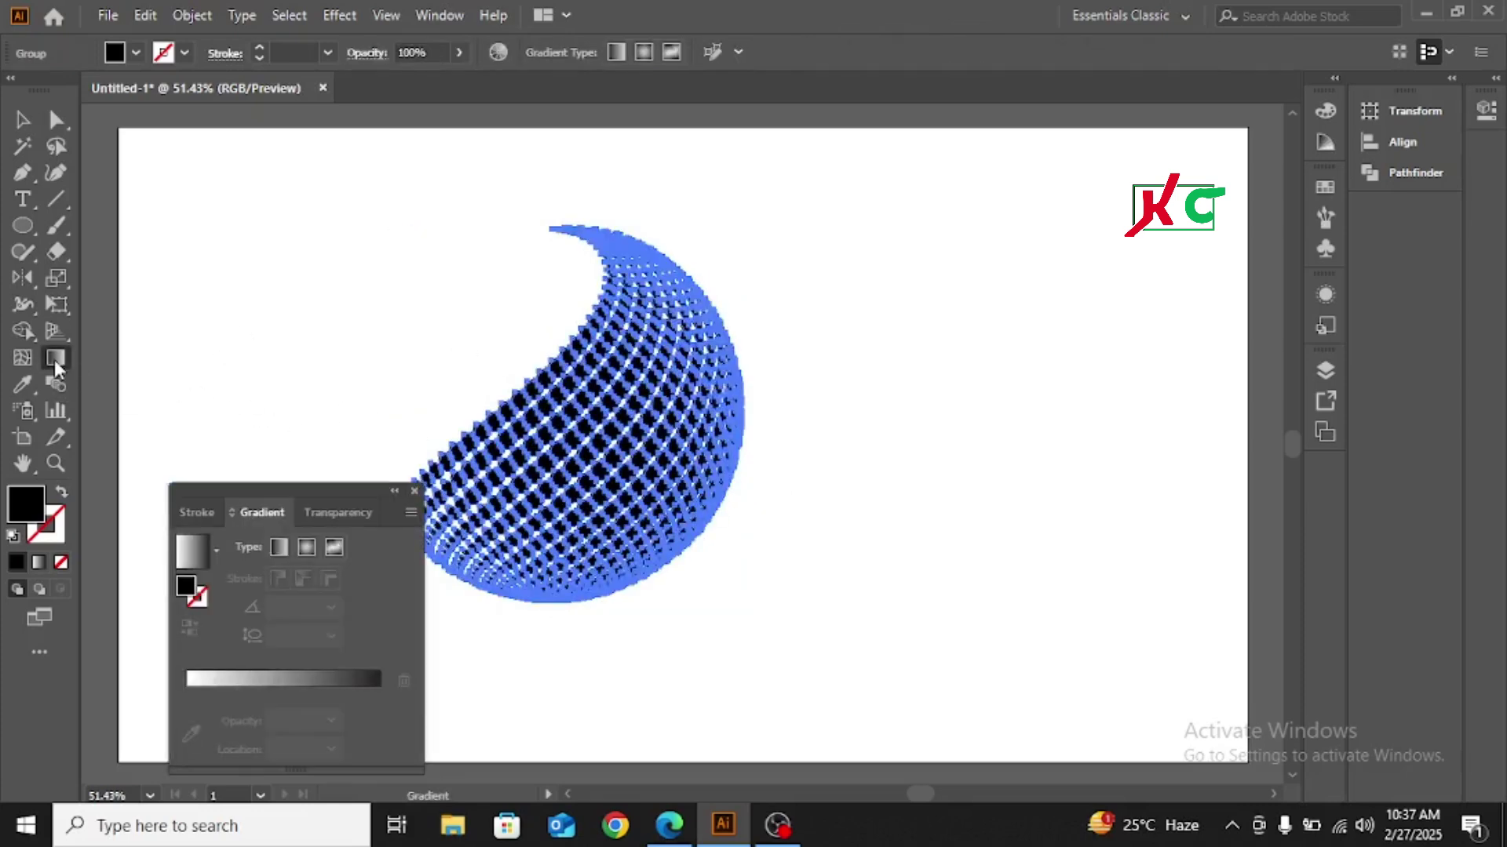
click(188, 559)
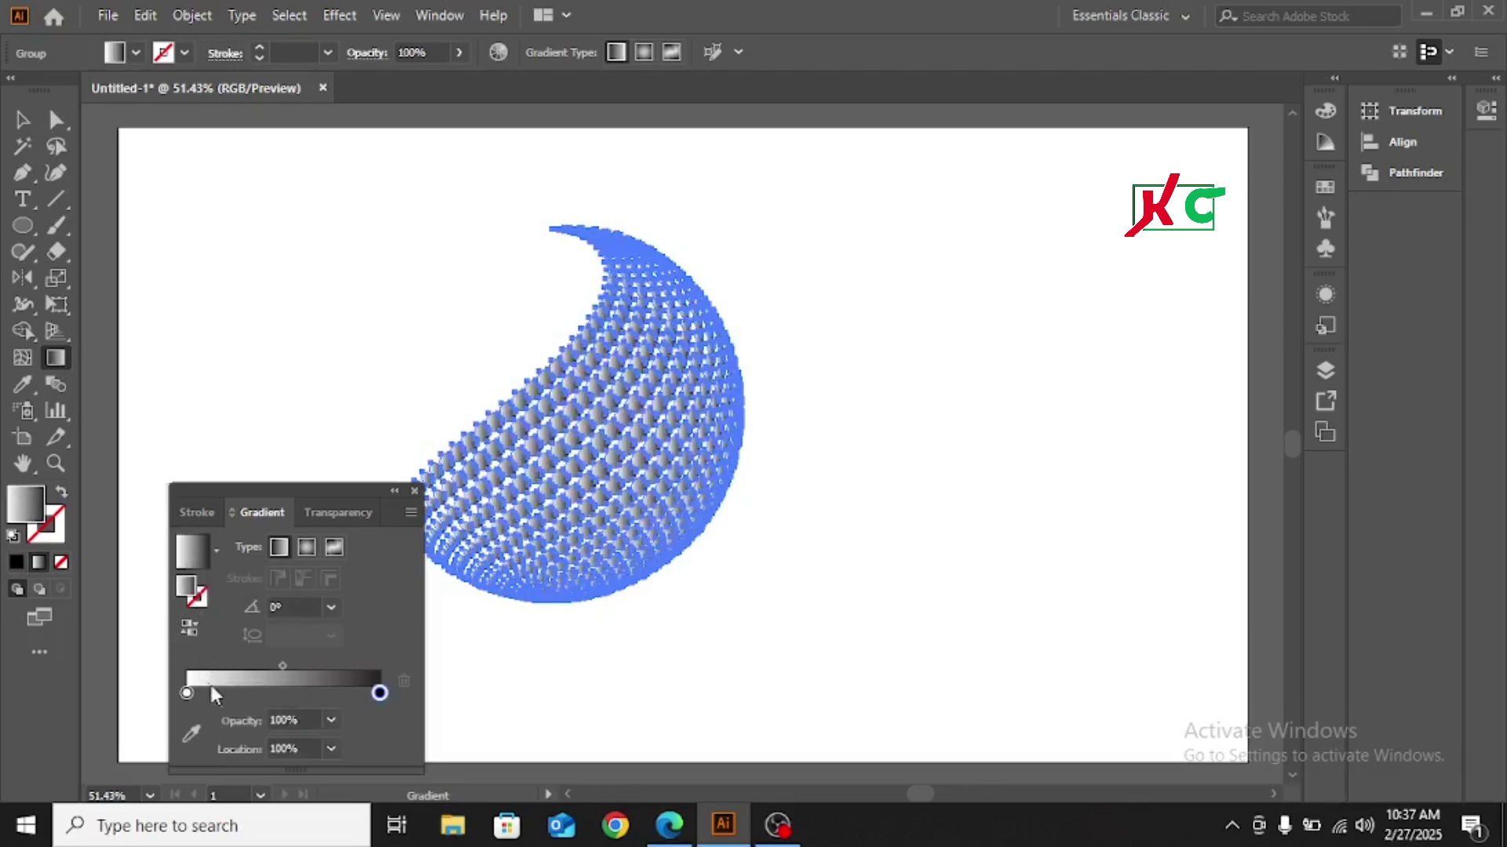
click(183, 631)
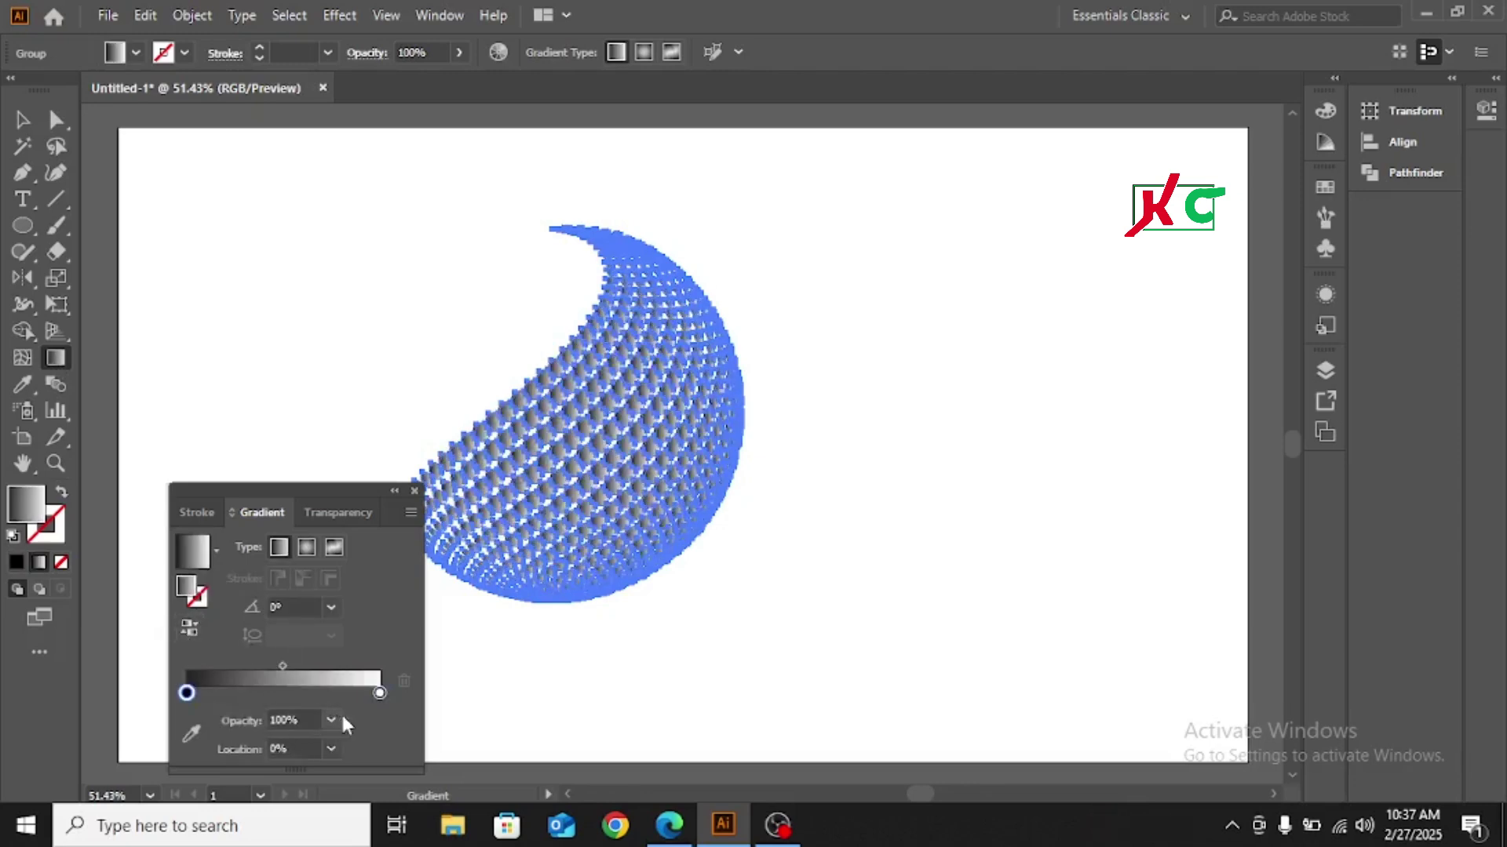
Step: Change the gradient's white end stop to a red swatch and deselect the dot artwork
double_click(380, 693)
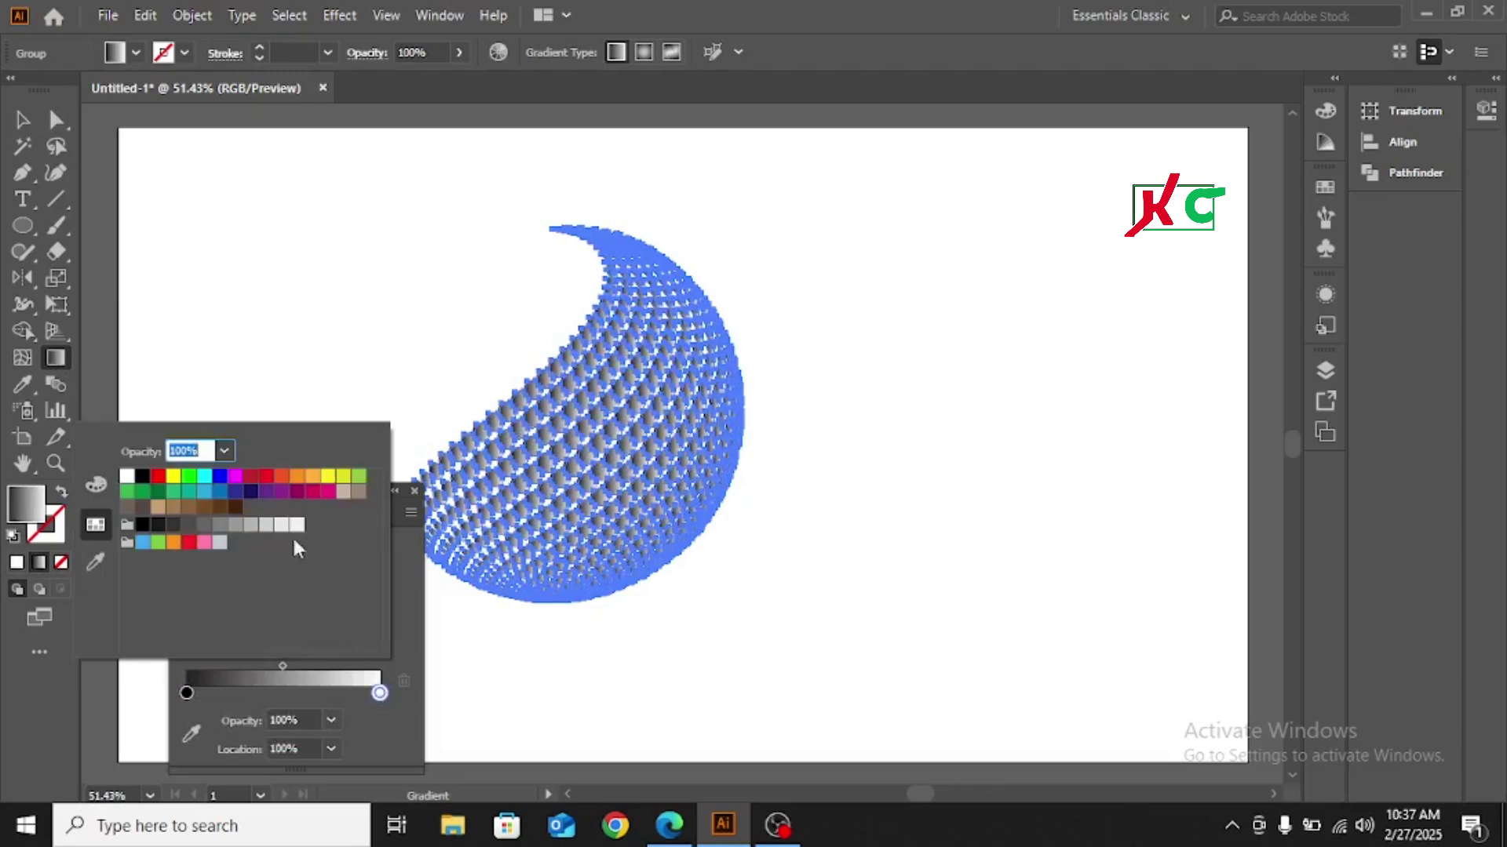
click(219, 476)
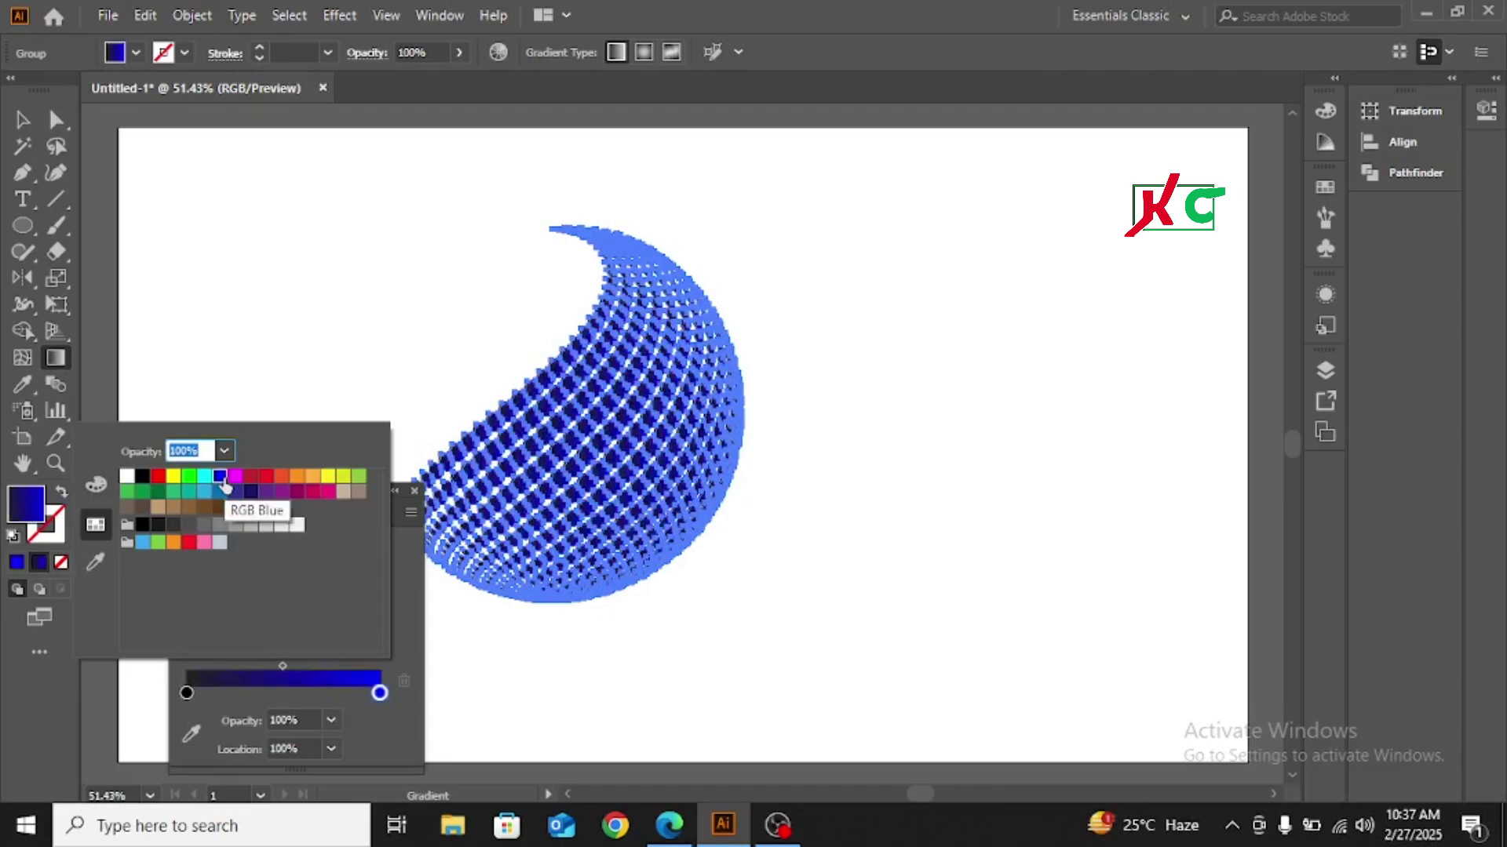
click(267, 478)
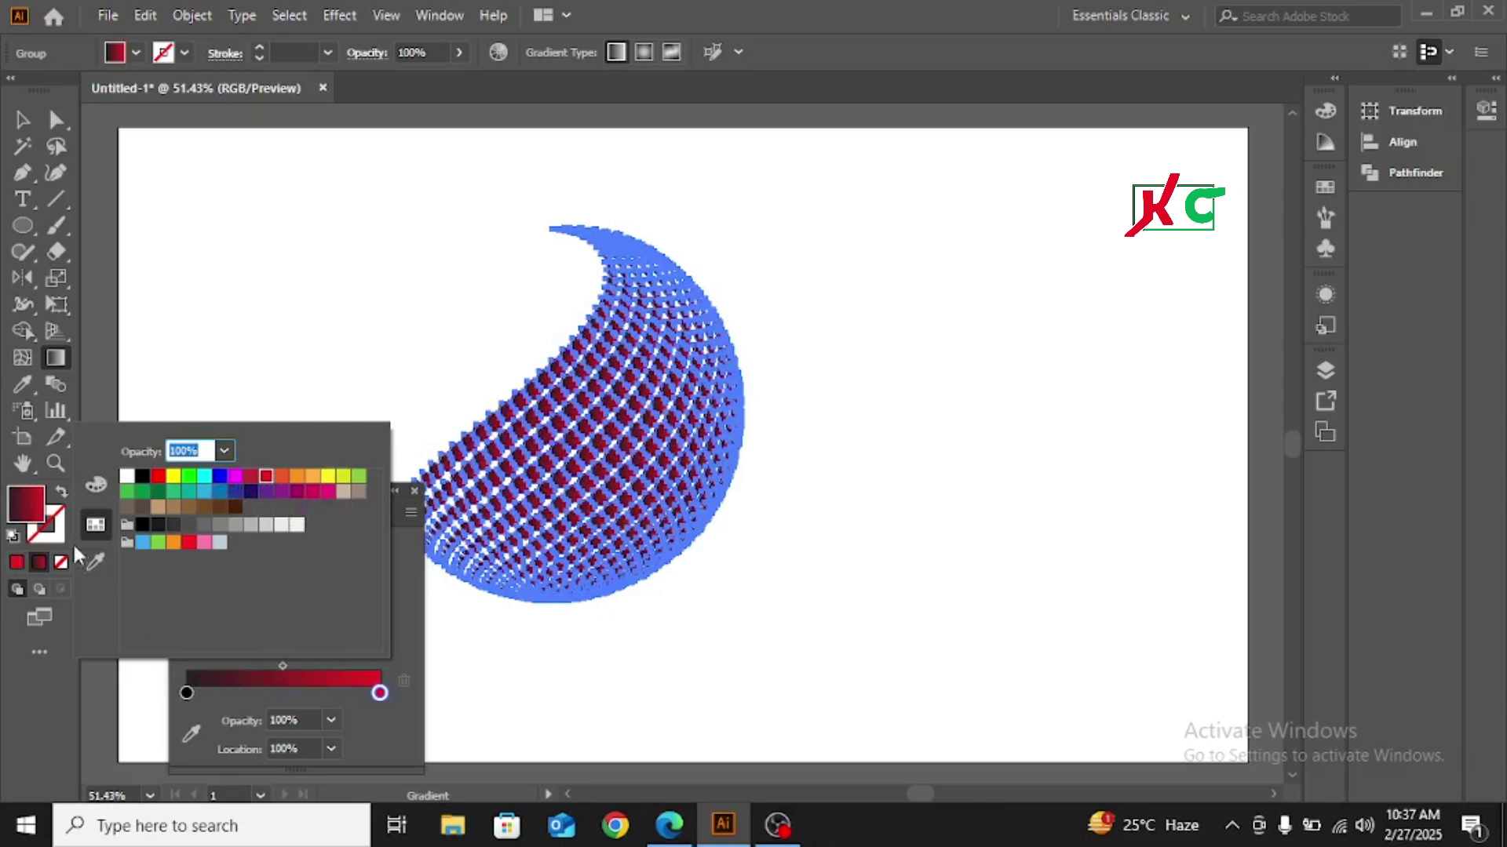
click(187, 694)
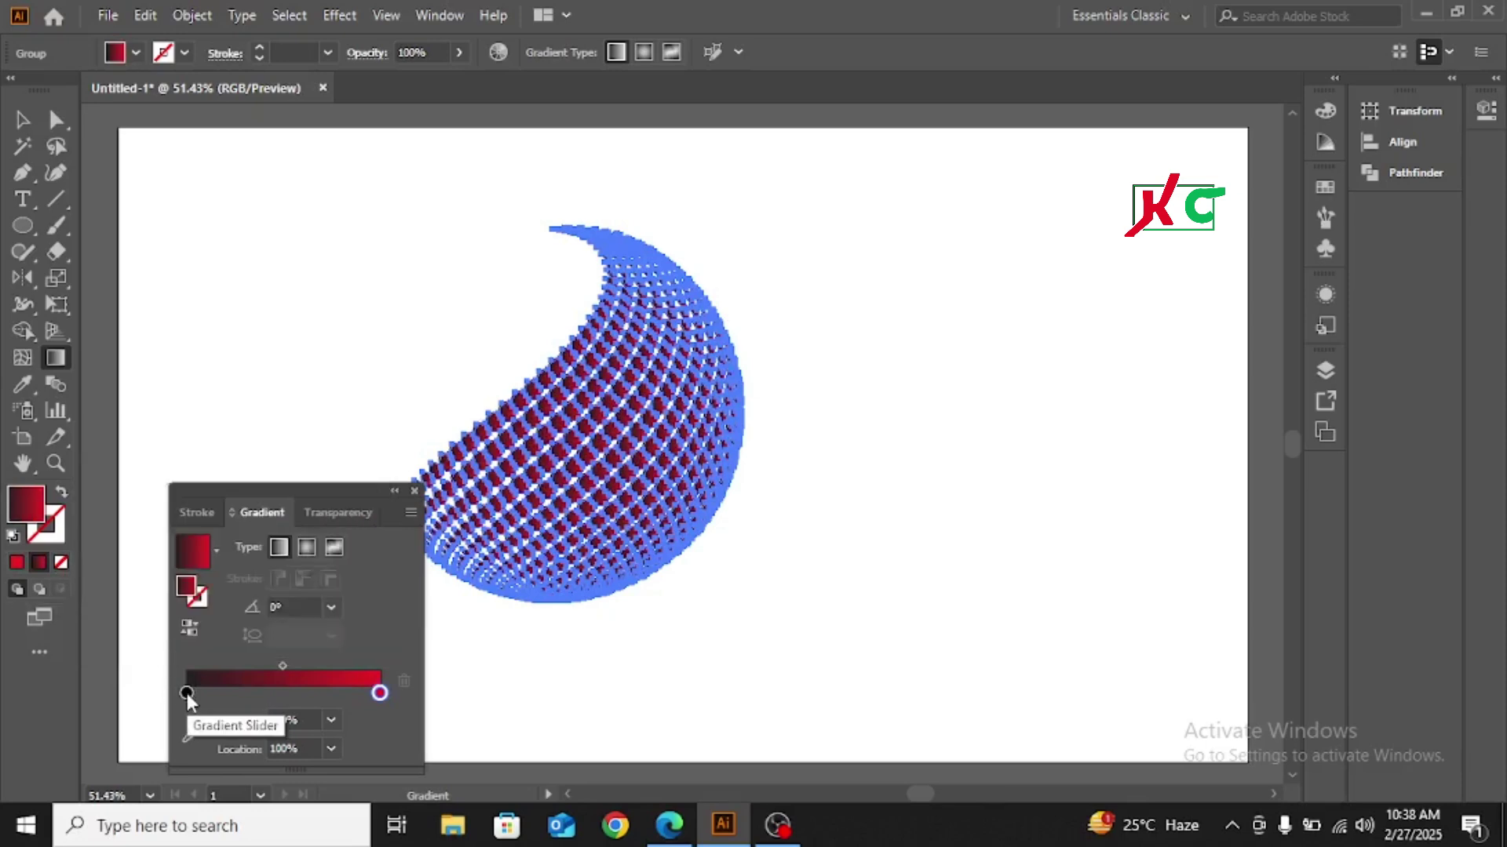
click(395, 492)
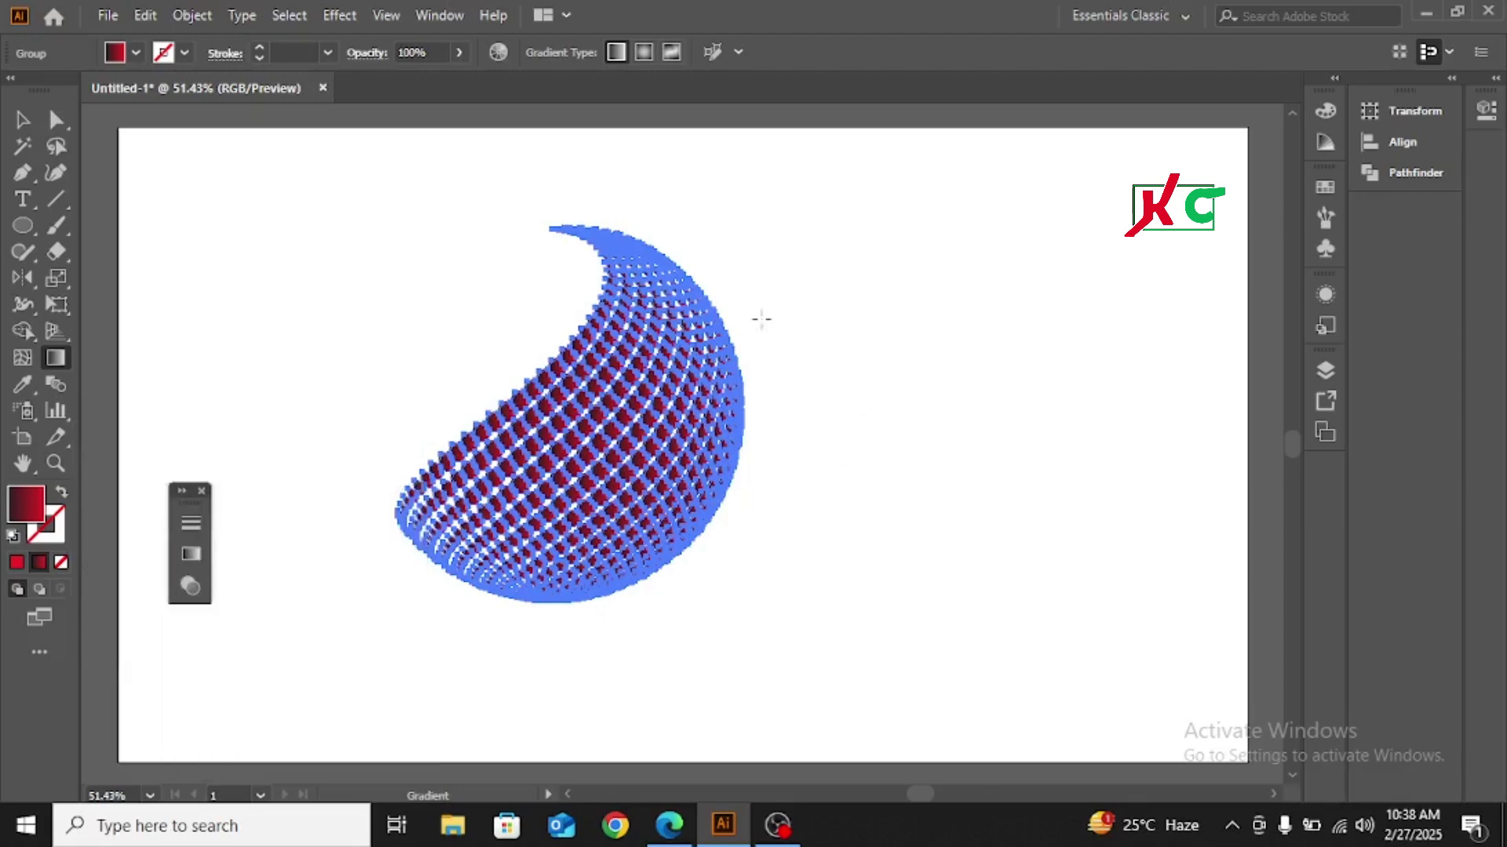
click(22, 119)
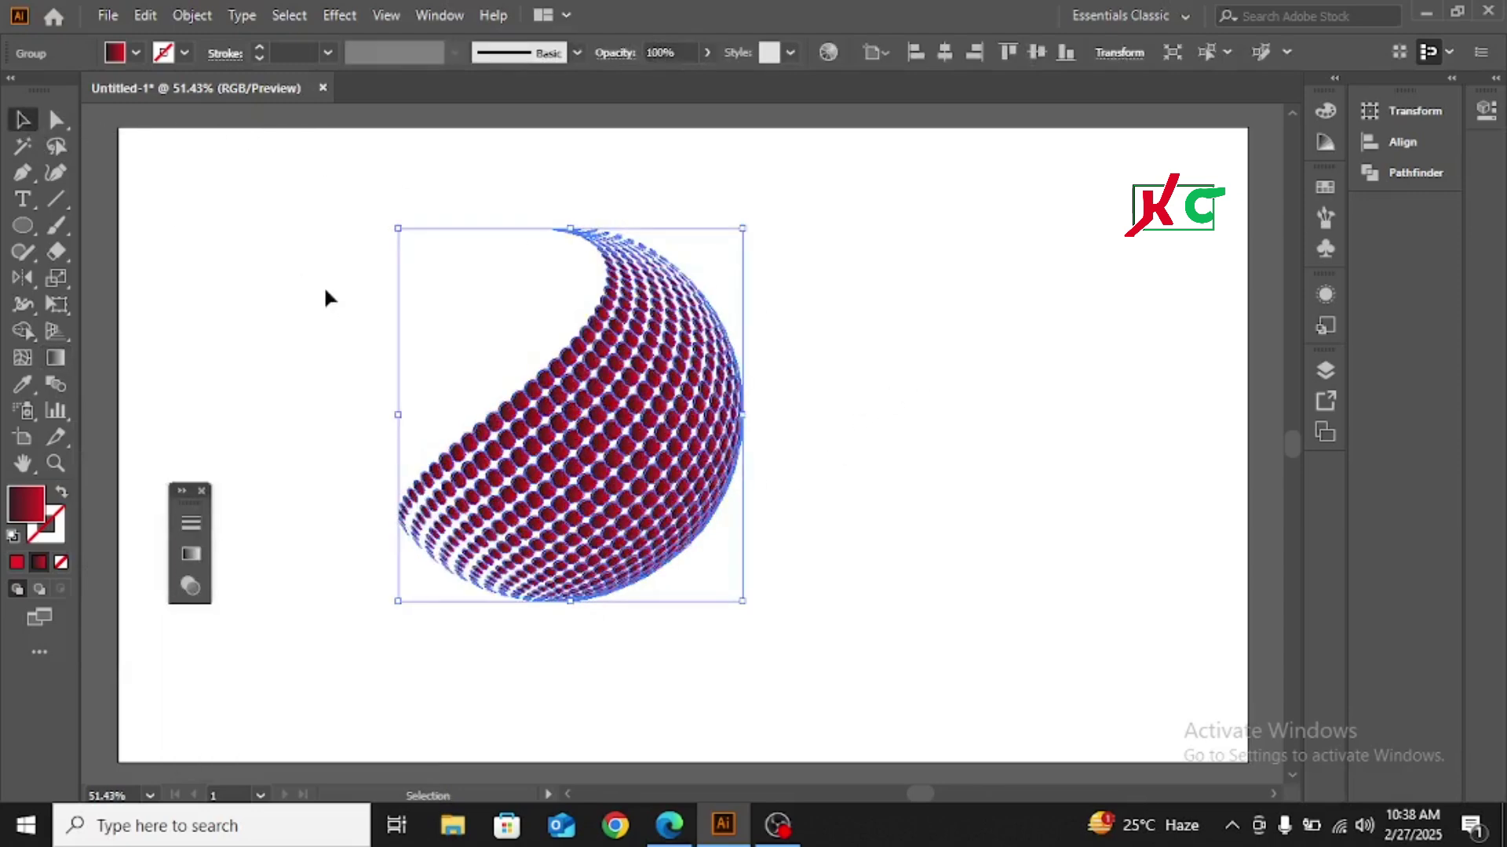
click(919, 376)
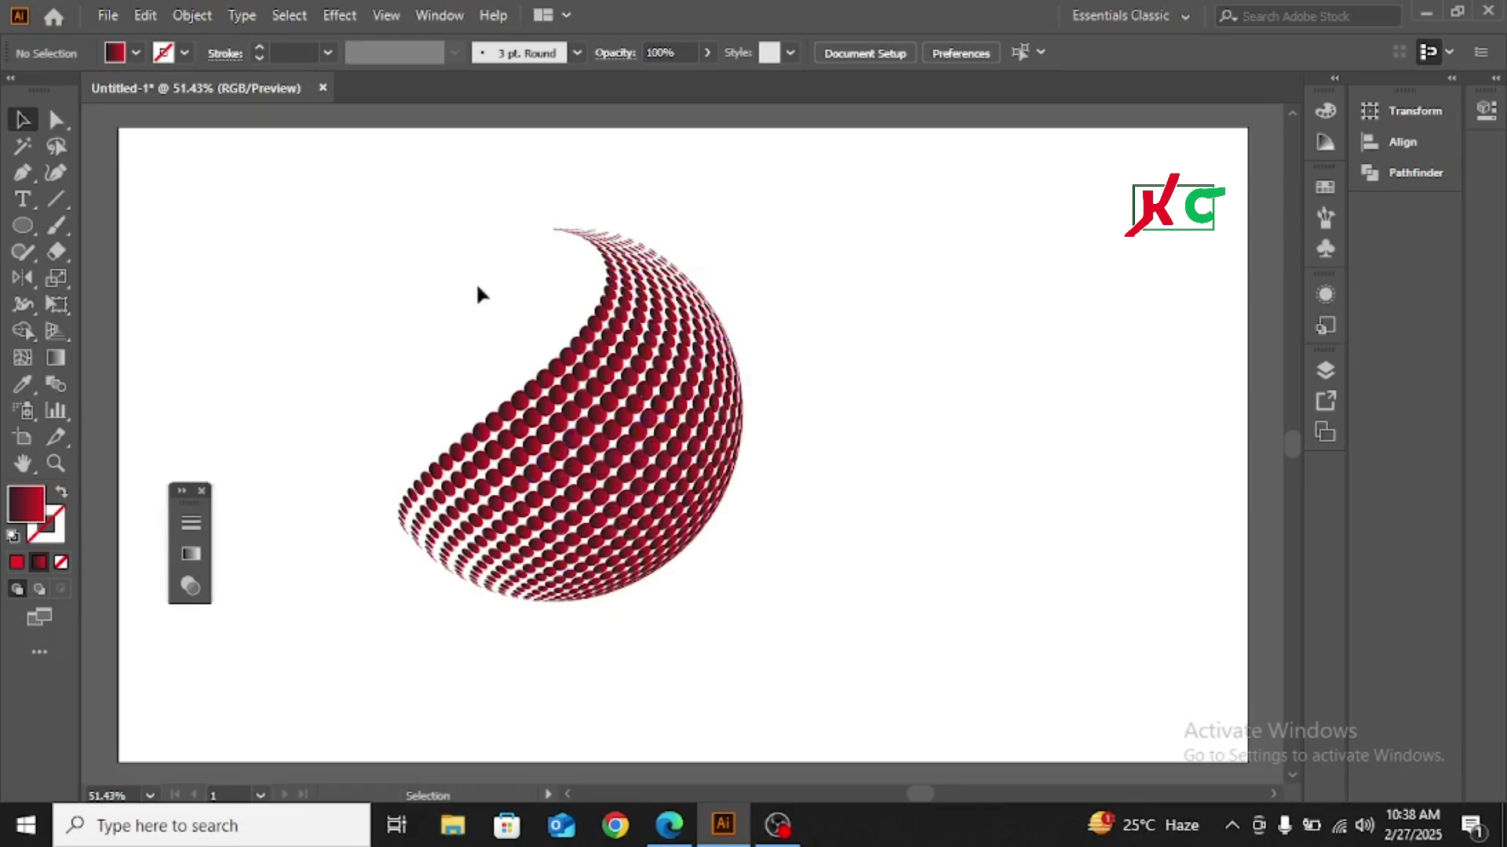
Step: Change the black start stop of the dot artwork's gradient to a blue swatch
drag(478, 288, 800, 515)
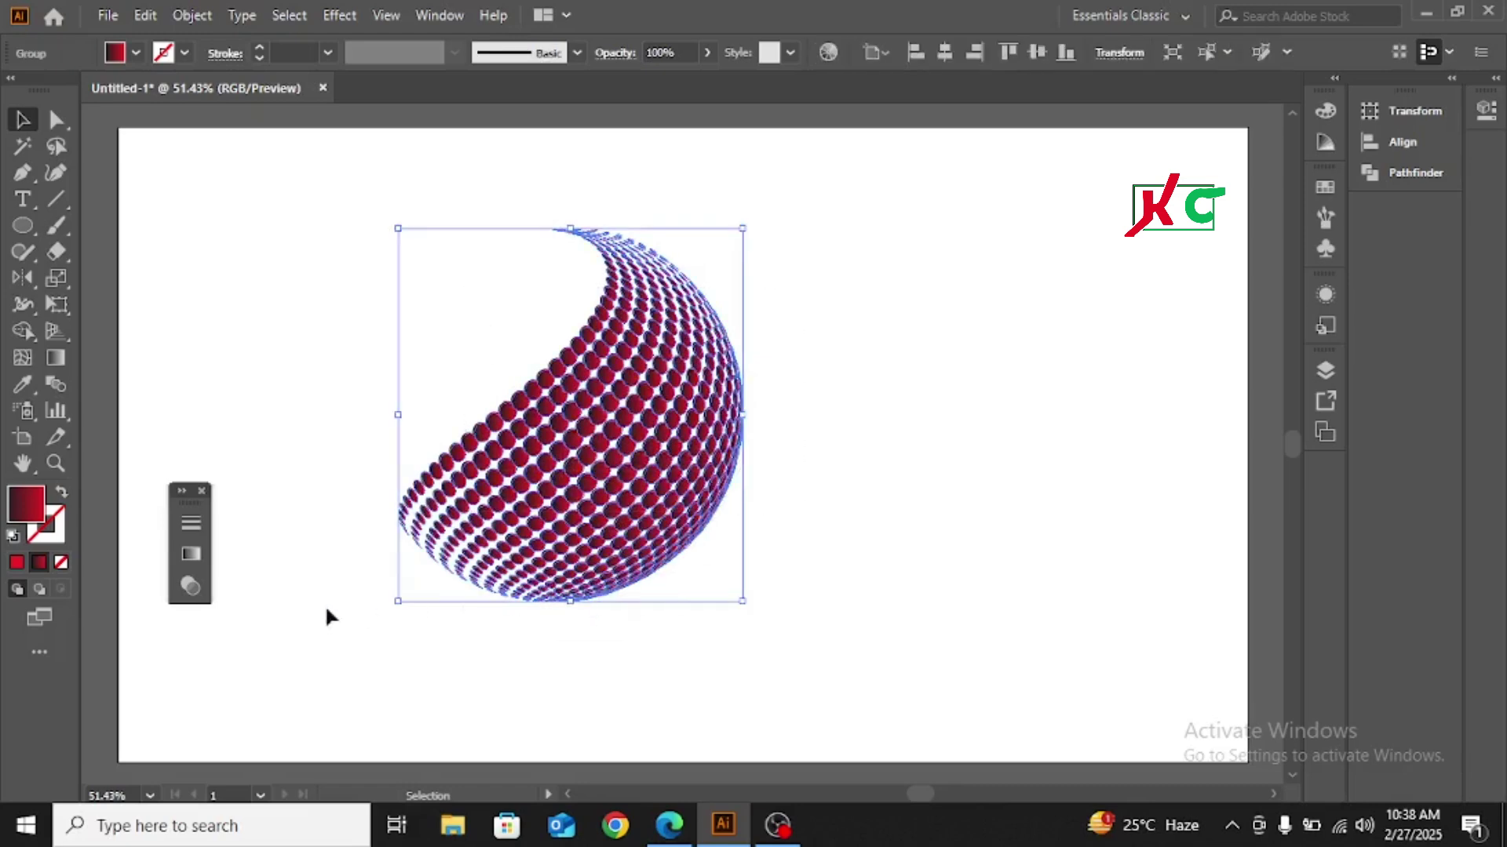
click(188, 553)
click(188, 553)
click(188, 553)
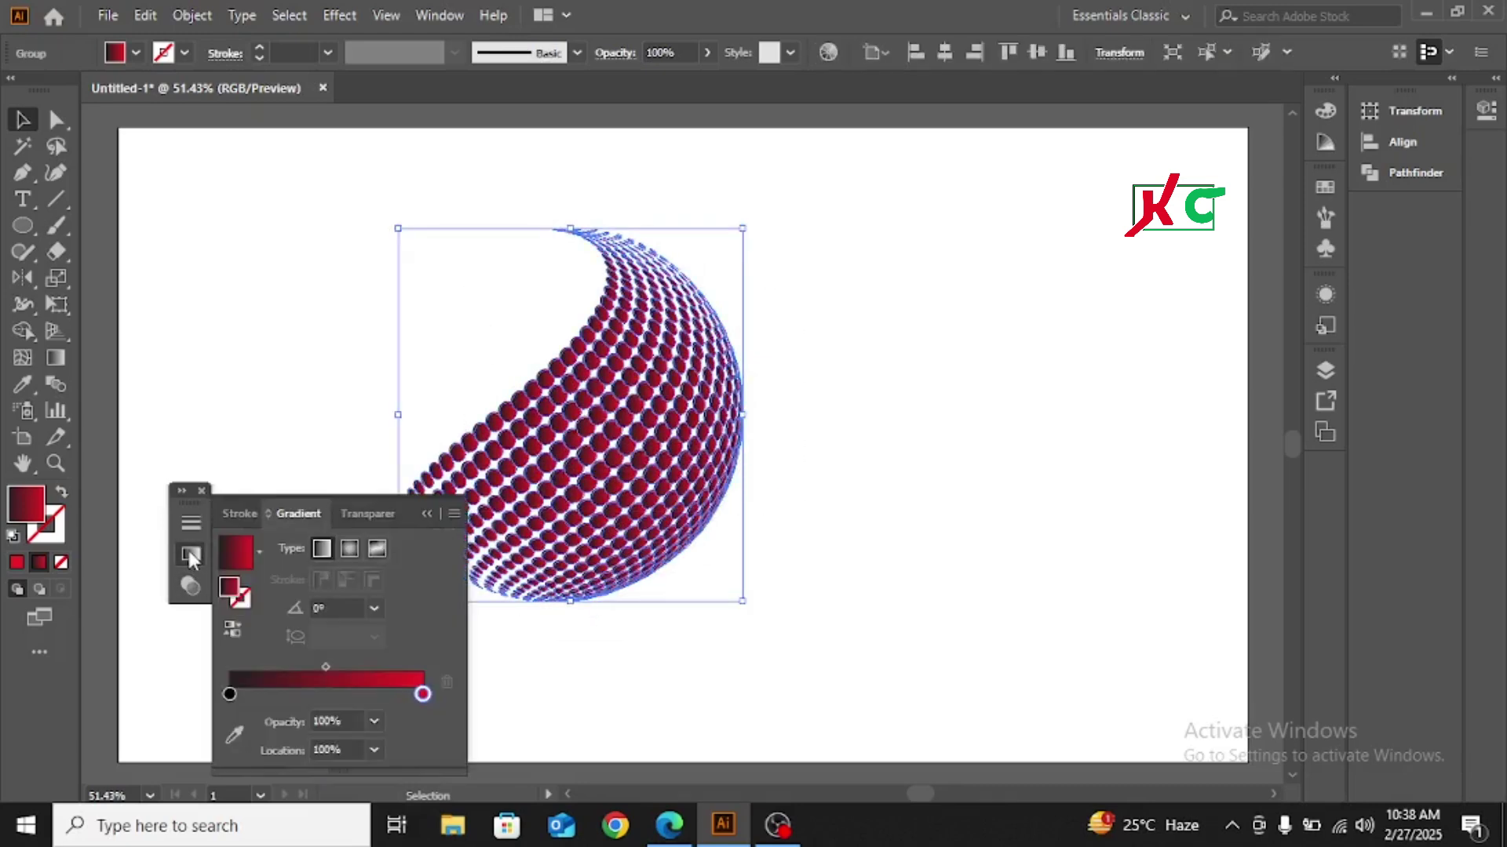
double_click(230, 694)
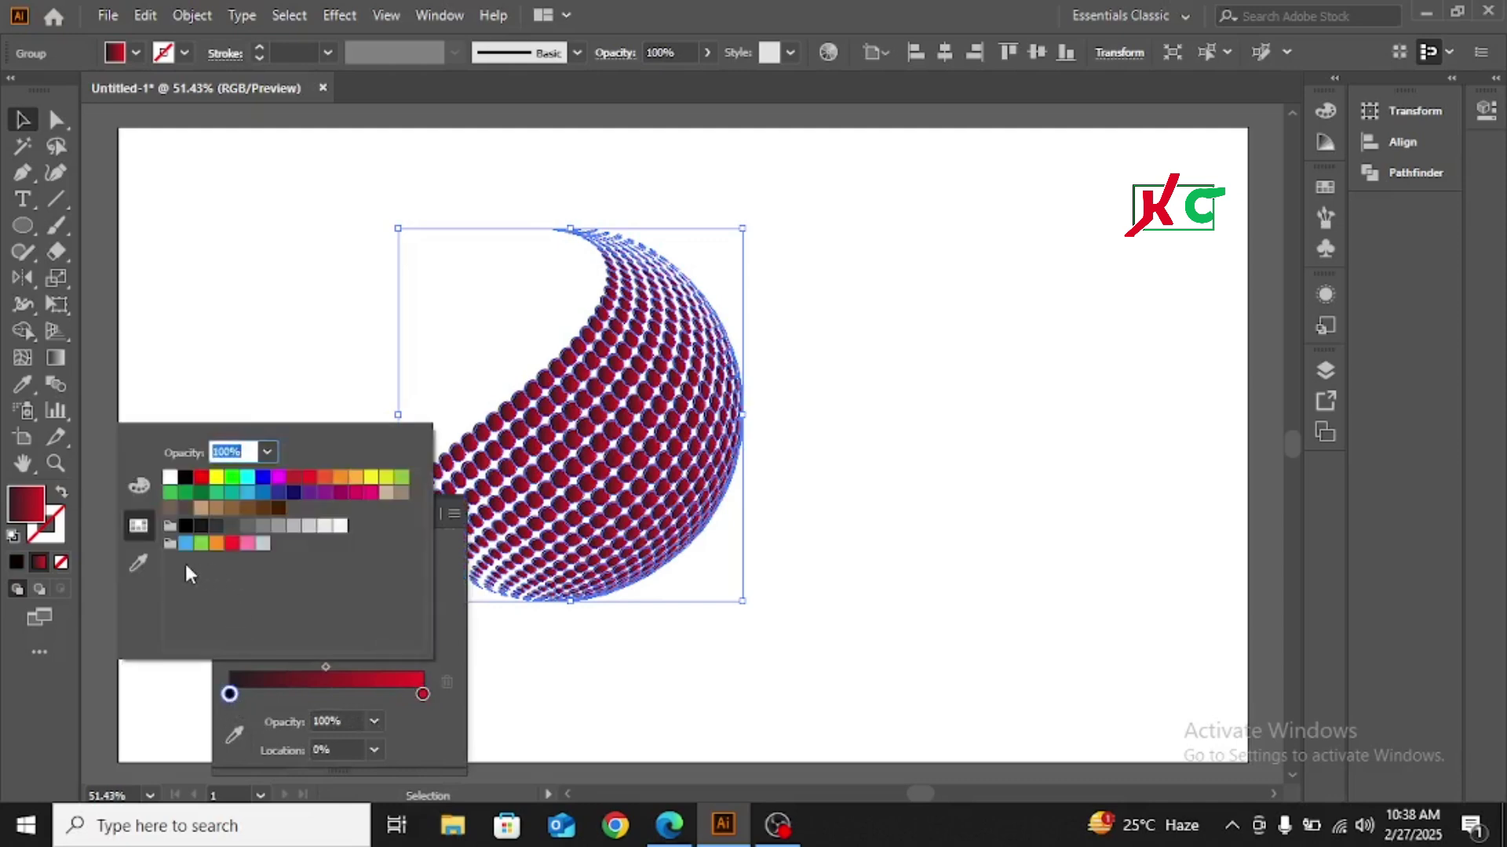
click(142, 488)
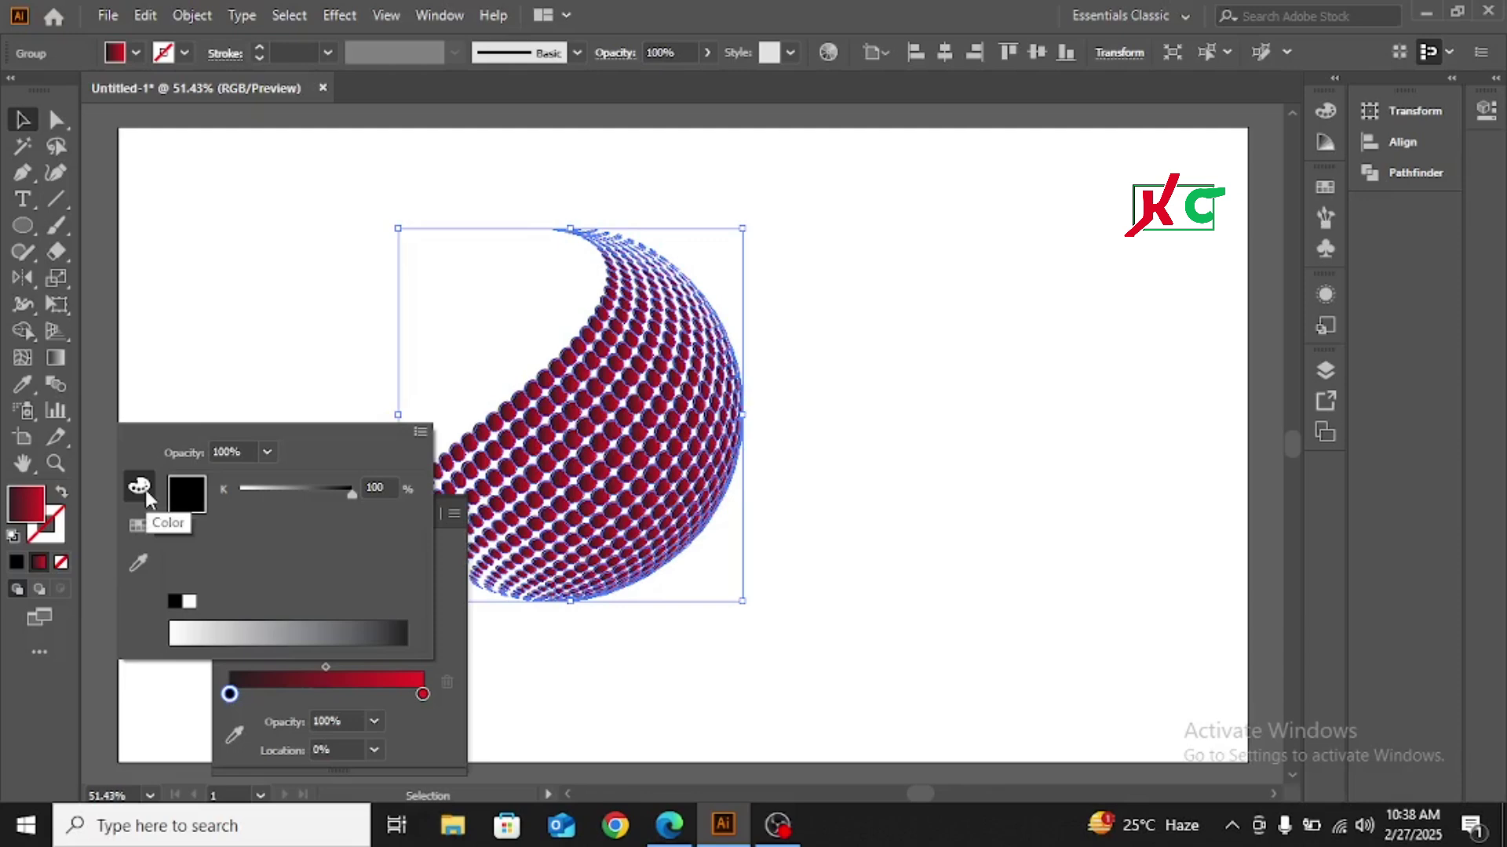
click(139, 526)
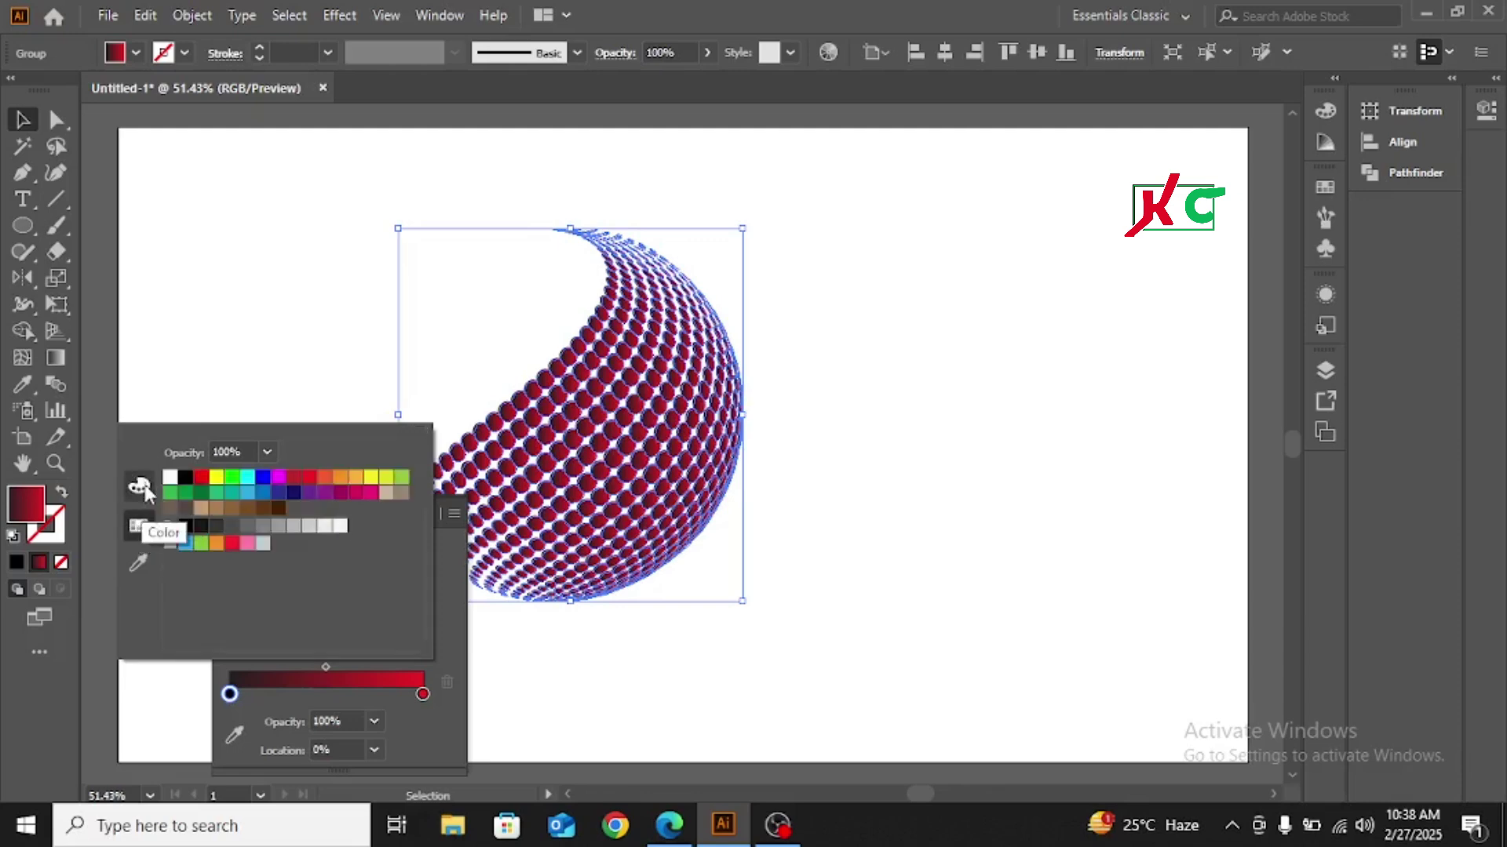
click(143, 490)
click(138, 526)
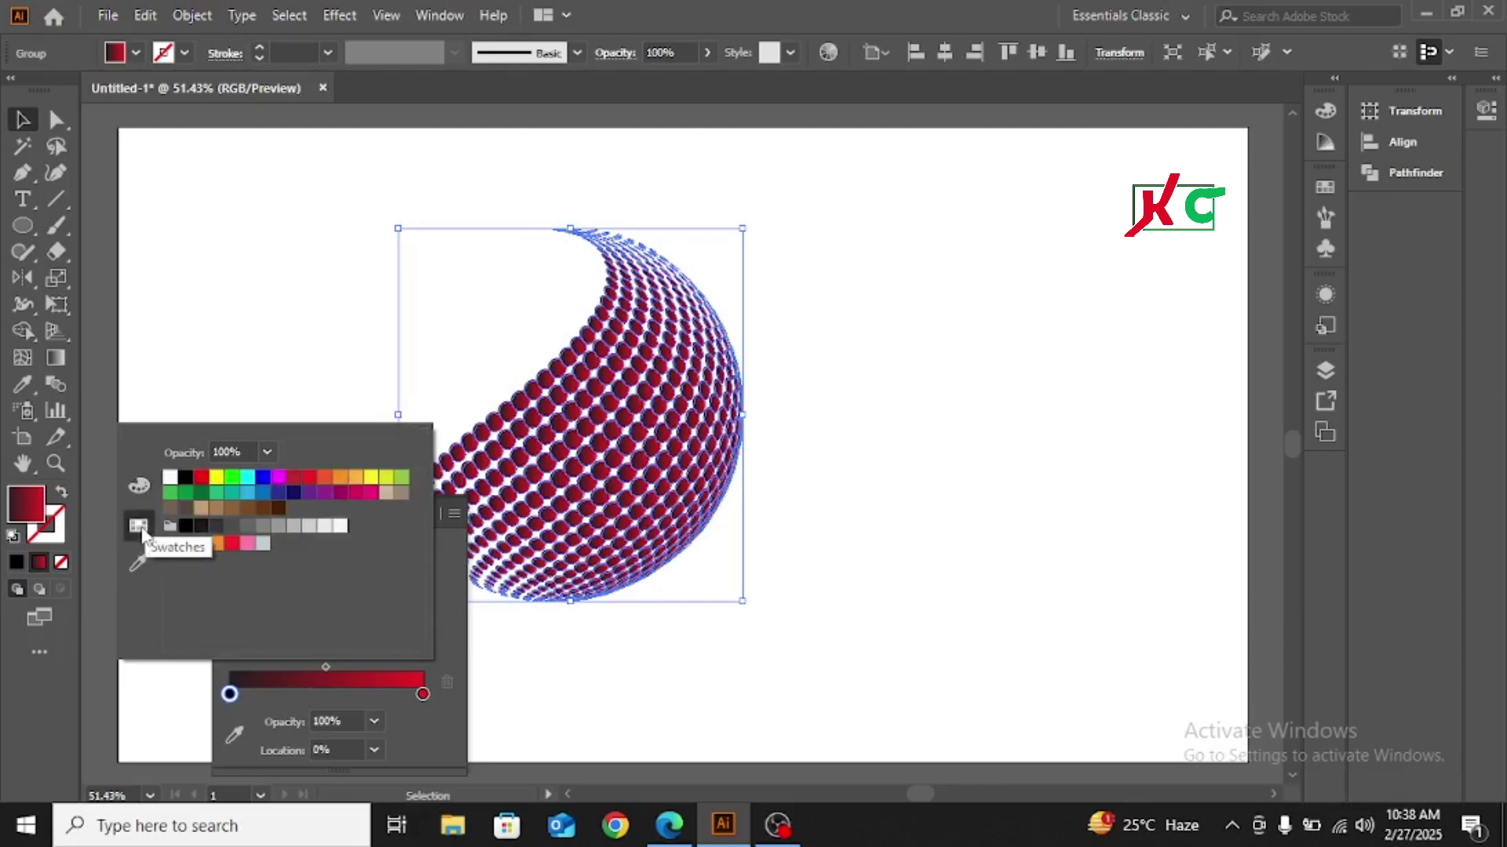
click(230, 546)
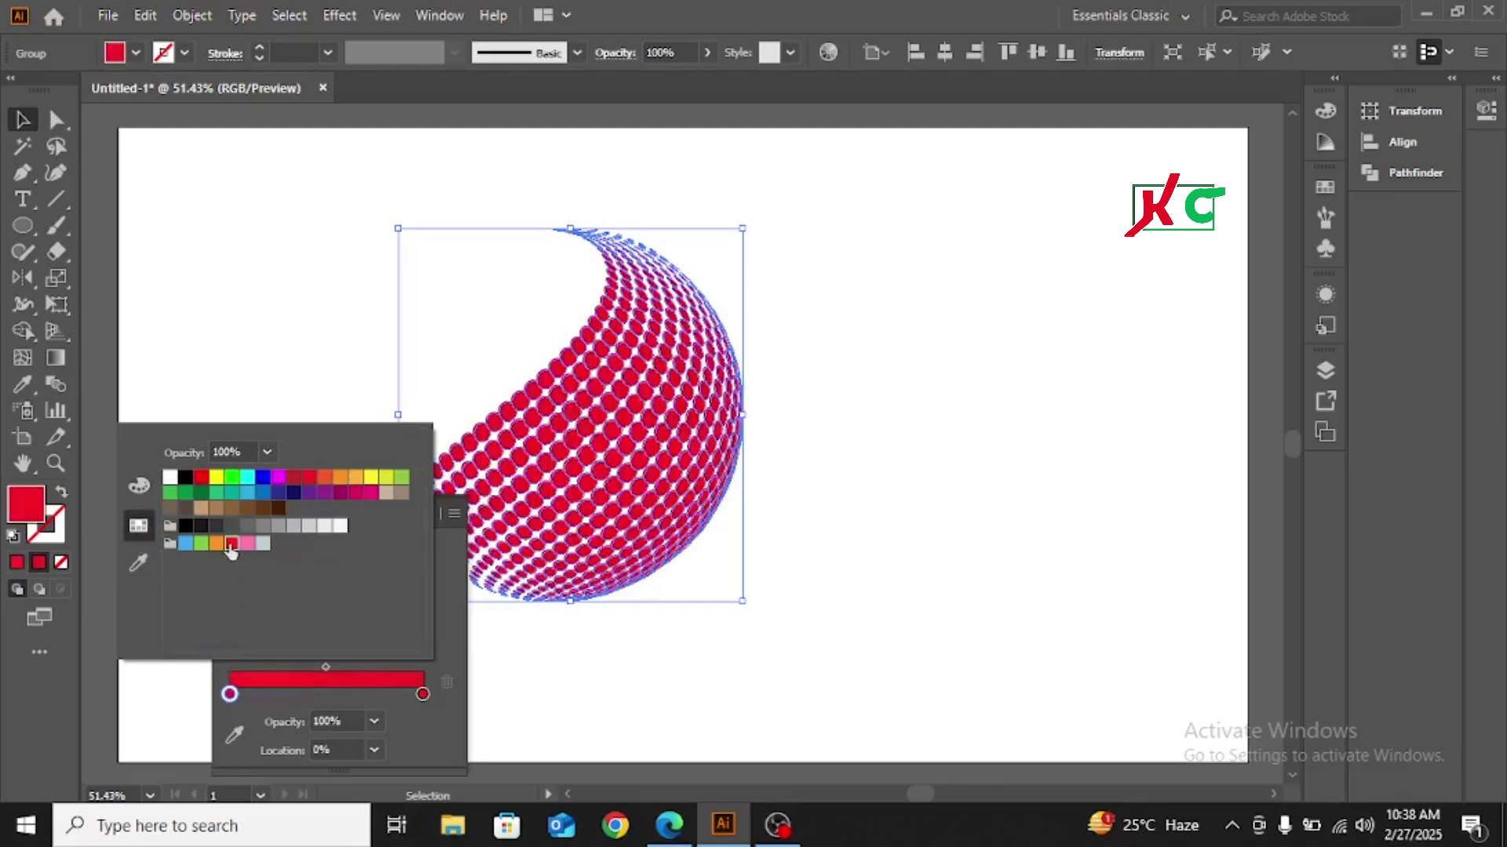
click(248, 479)
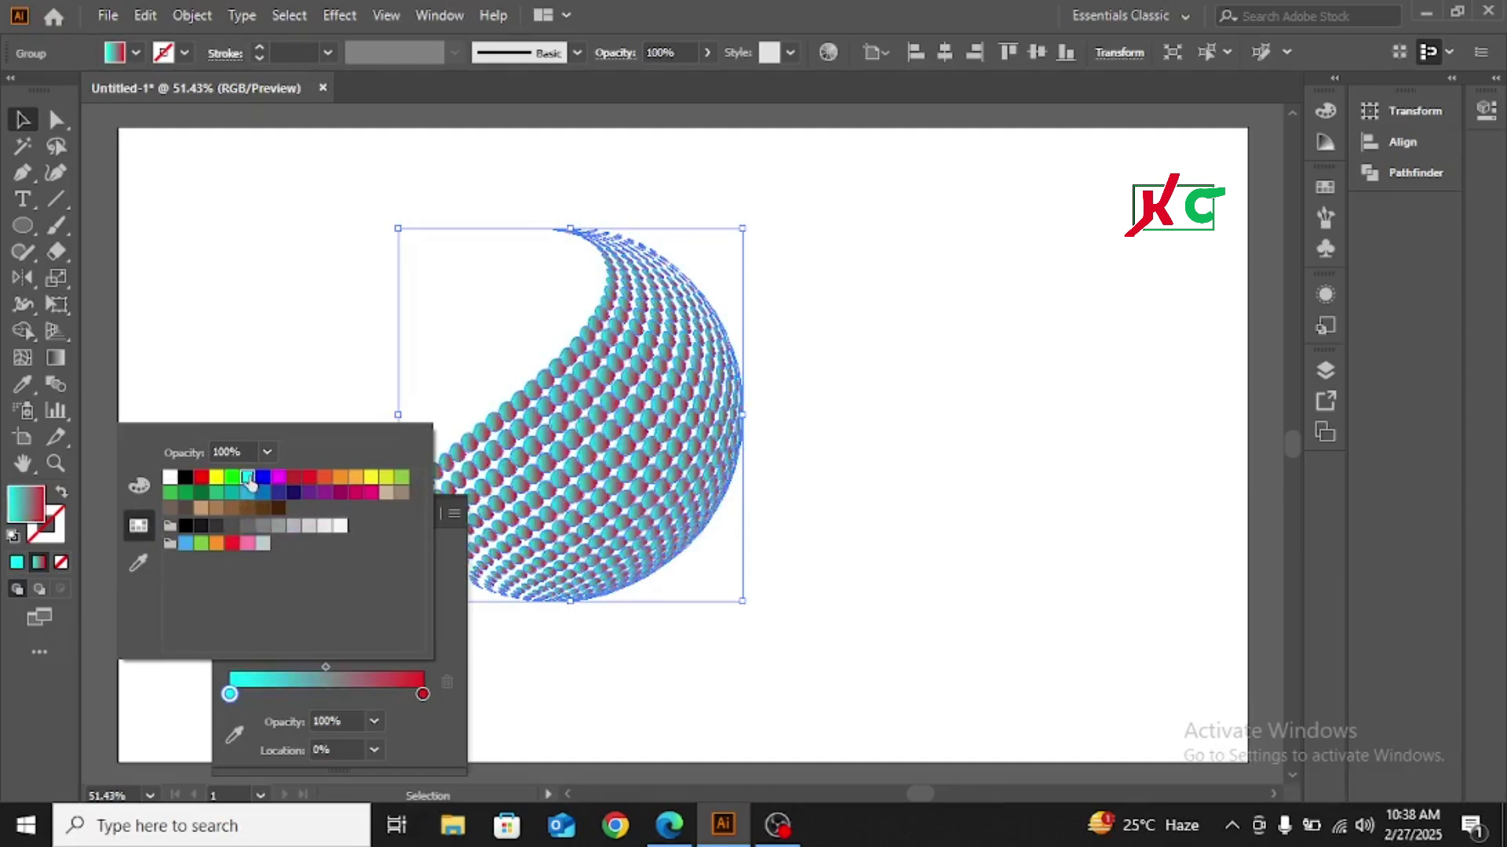
click(264, 478)
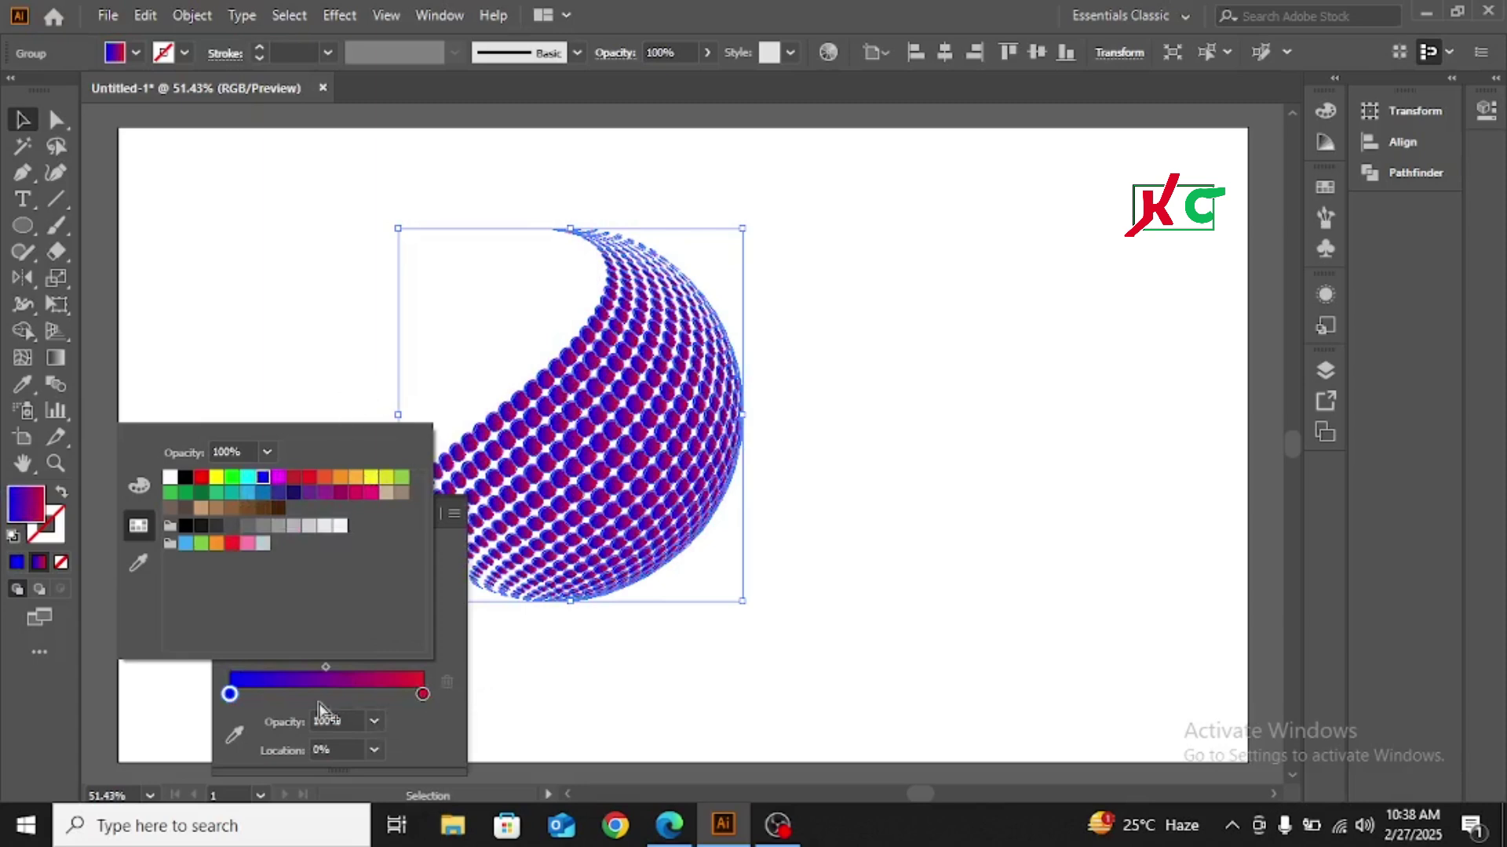
Step: Dismiss the gradient settings, deselect the dot artwork and close the floating panel group
click(422, 696)
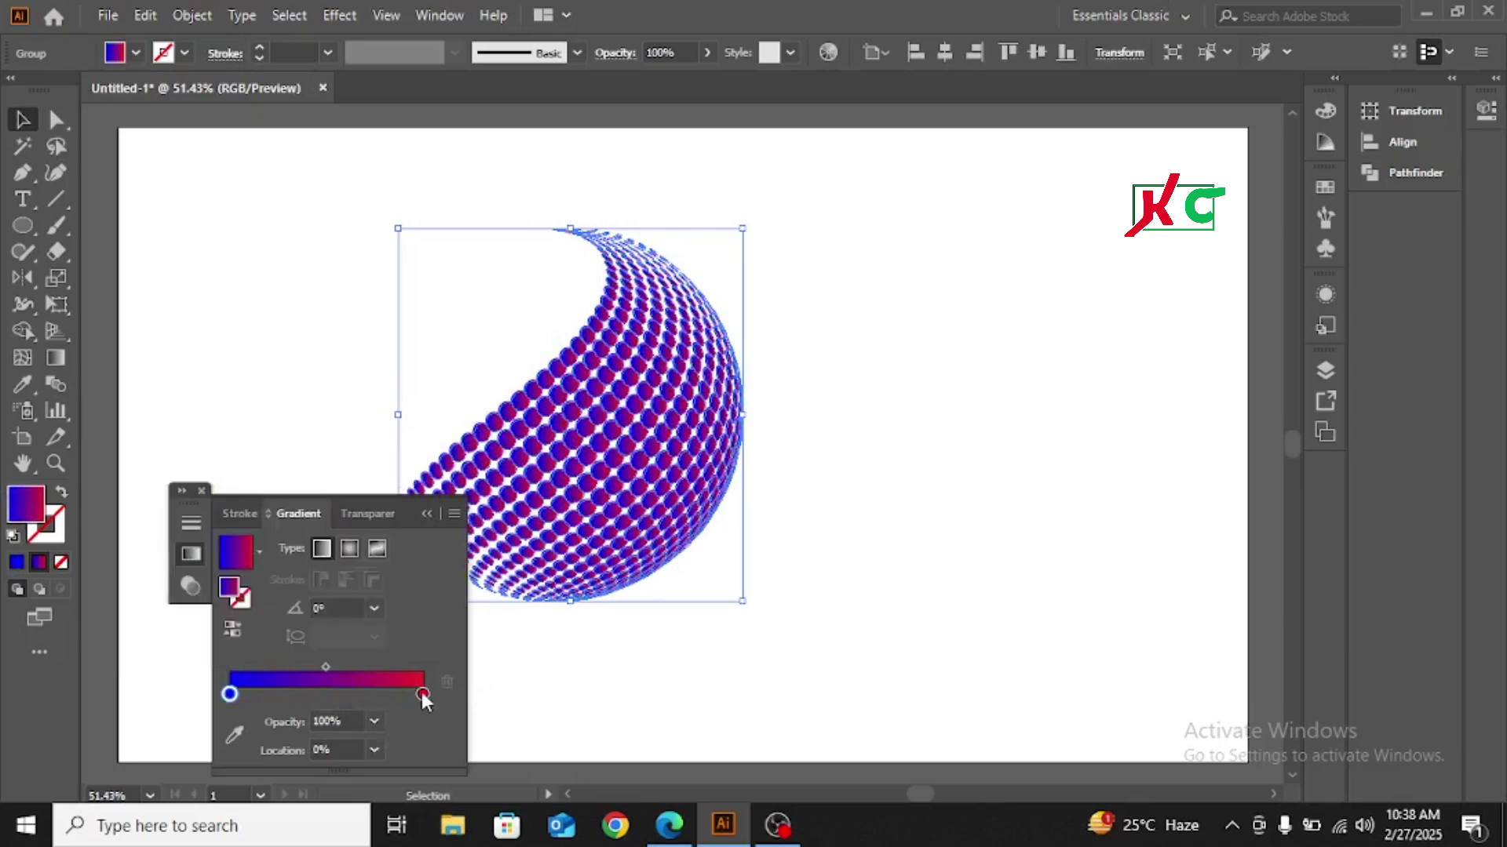
click(427, 515)
click(972, 412)
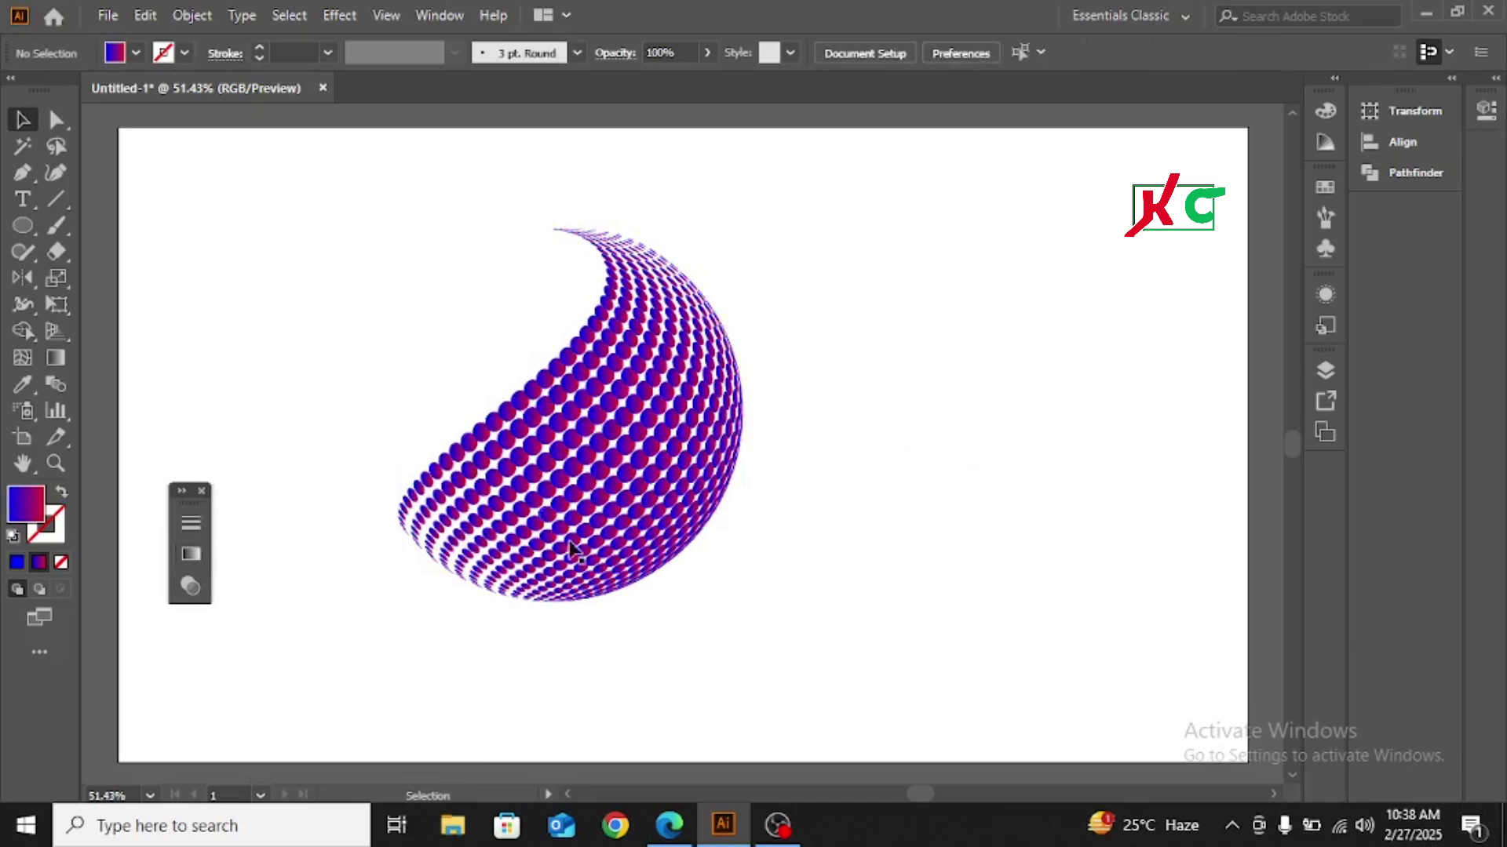
click(201, 491)
Step: Move the dot artwork up to the artboard's upper edge and create a copy reflected across the horizontal axis
drag(427, 347, 758, 523)
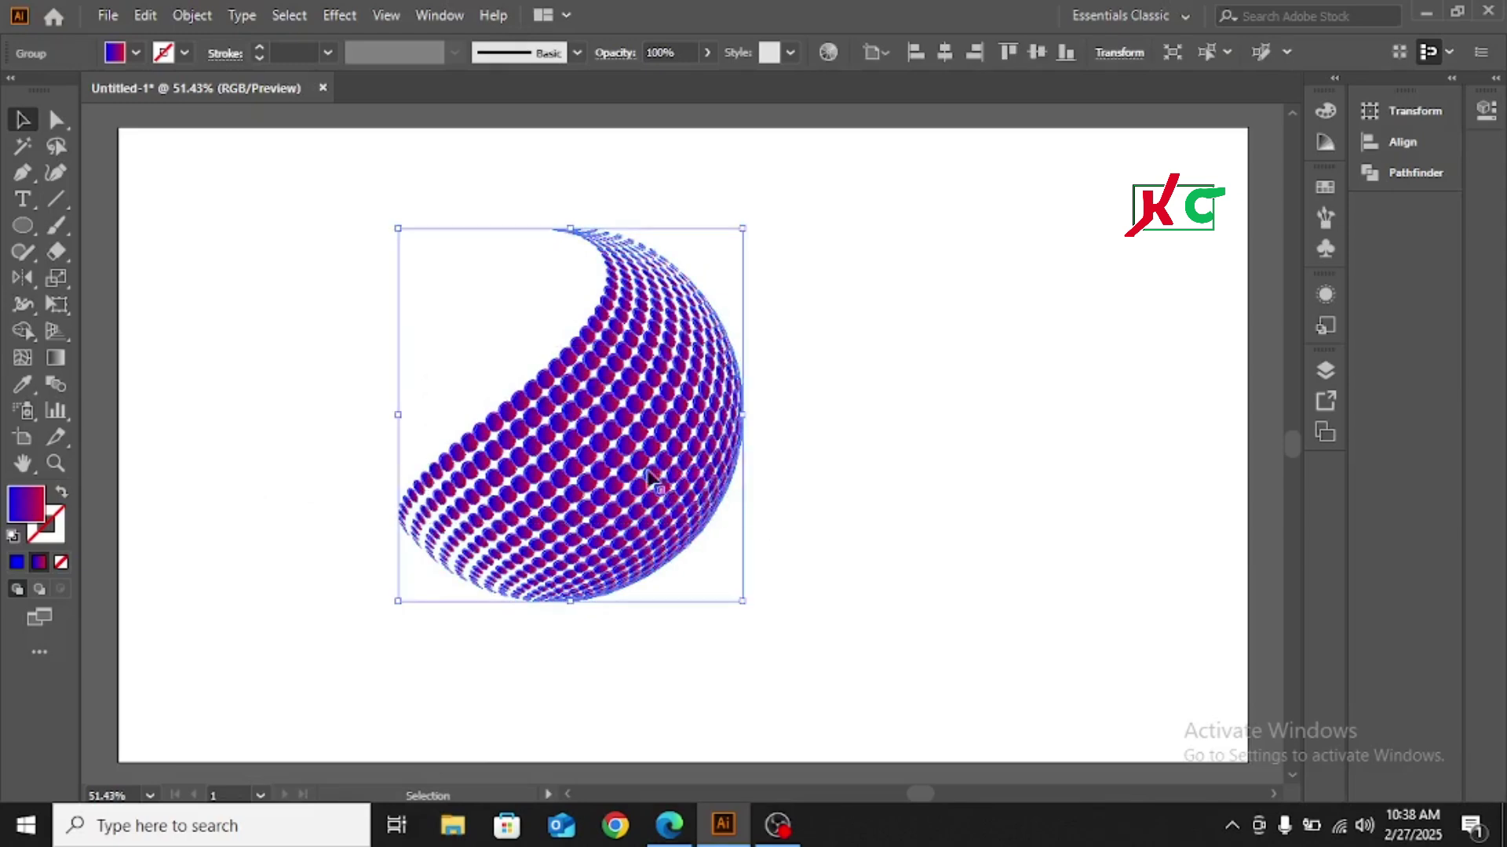
drag(628, 471, 719, 374)
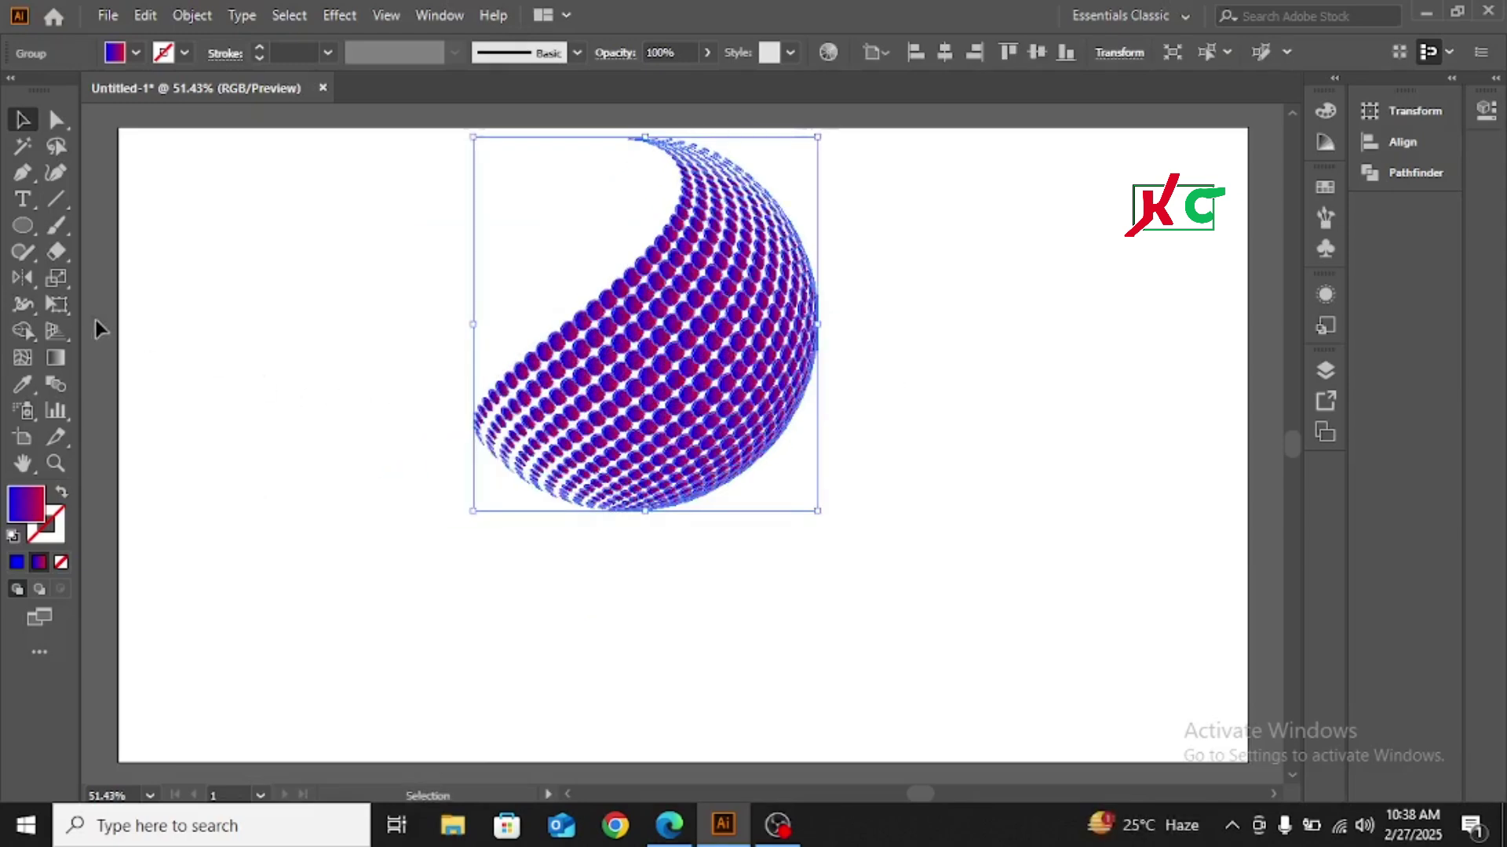
click(21, 280)
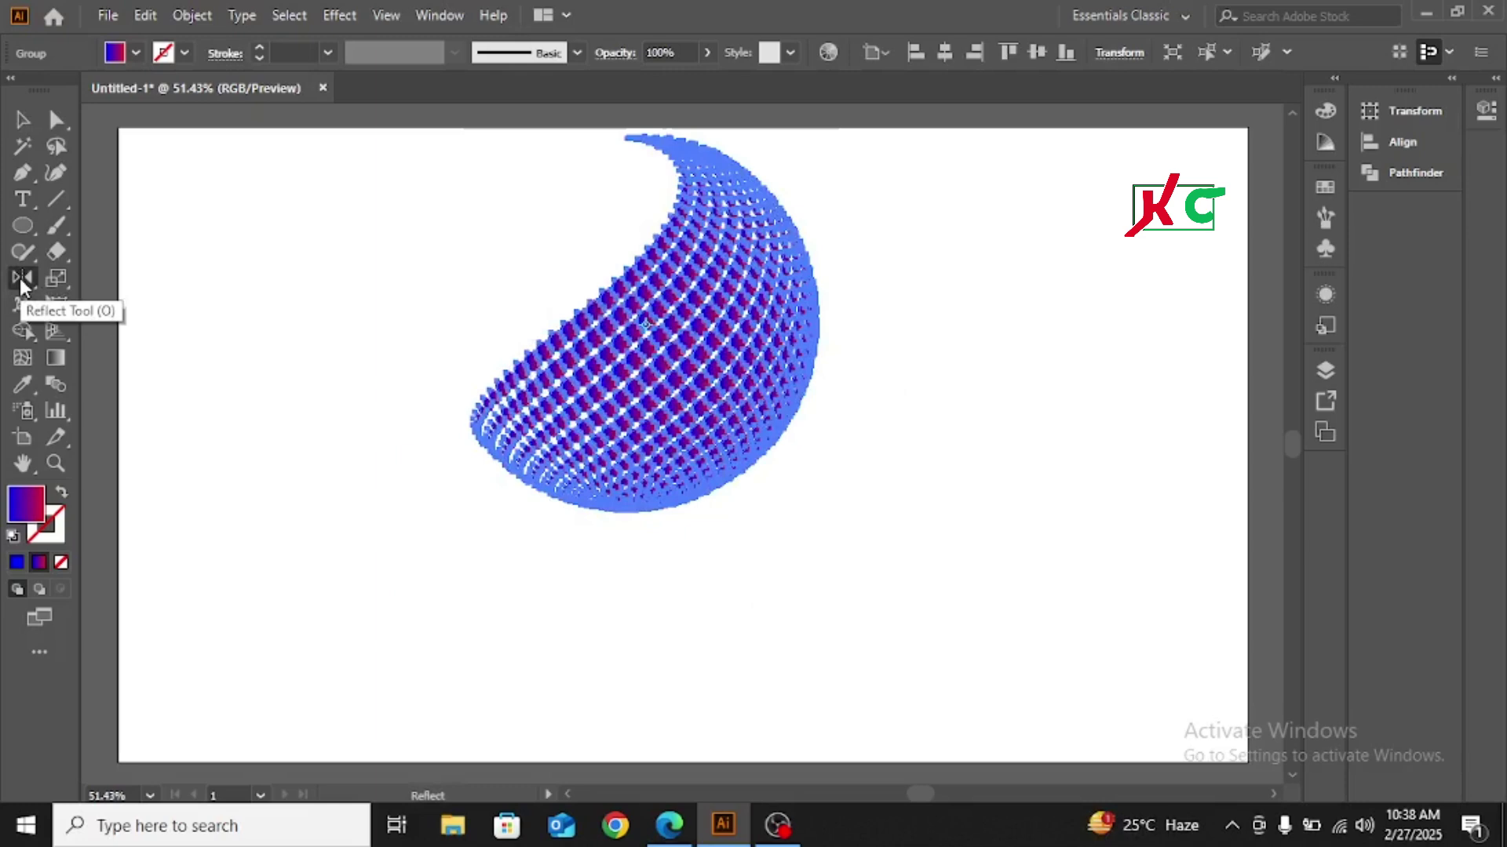
double_click(21, 278)
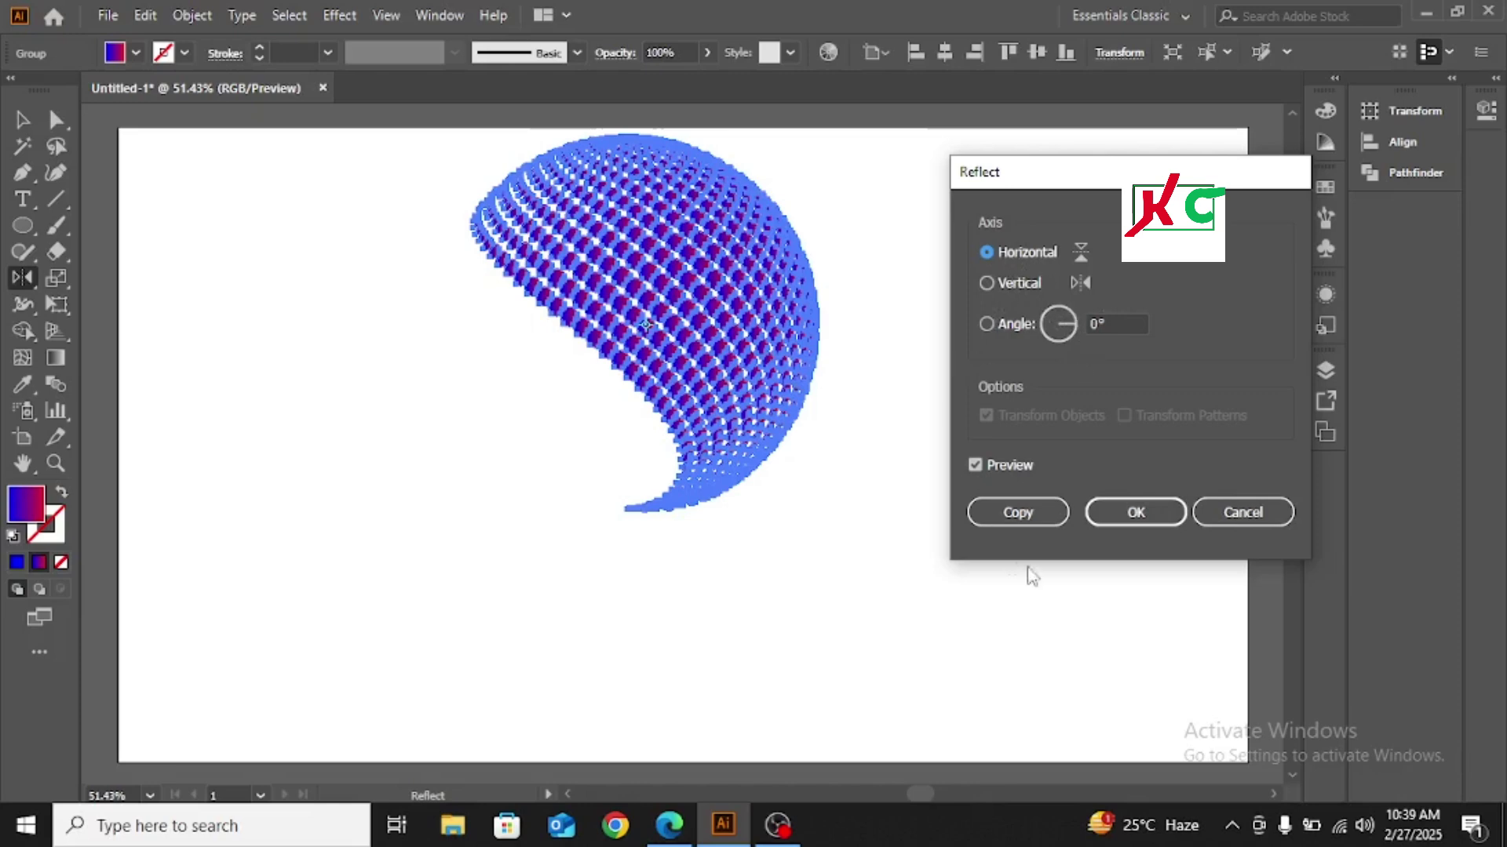
click(1018, 512)
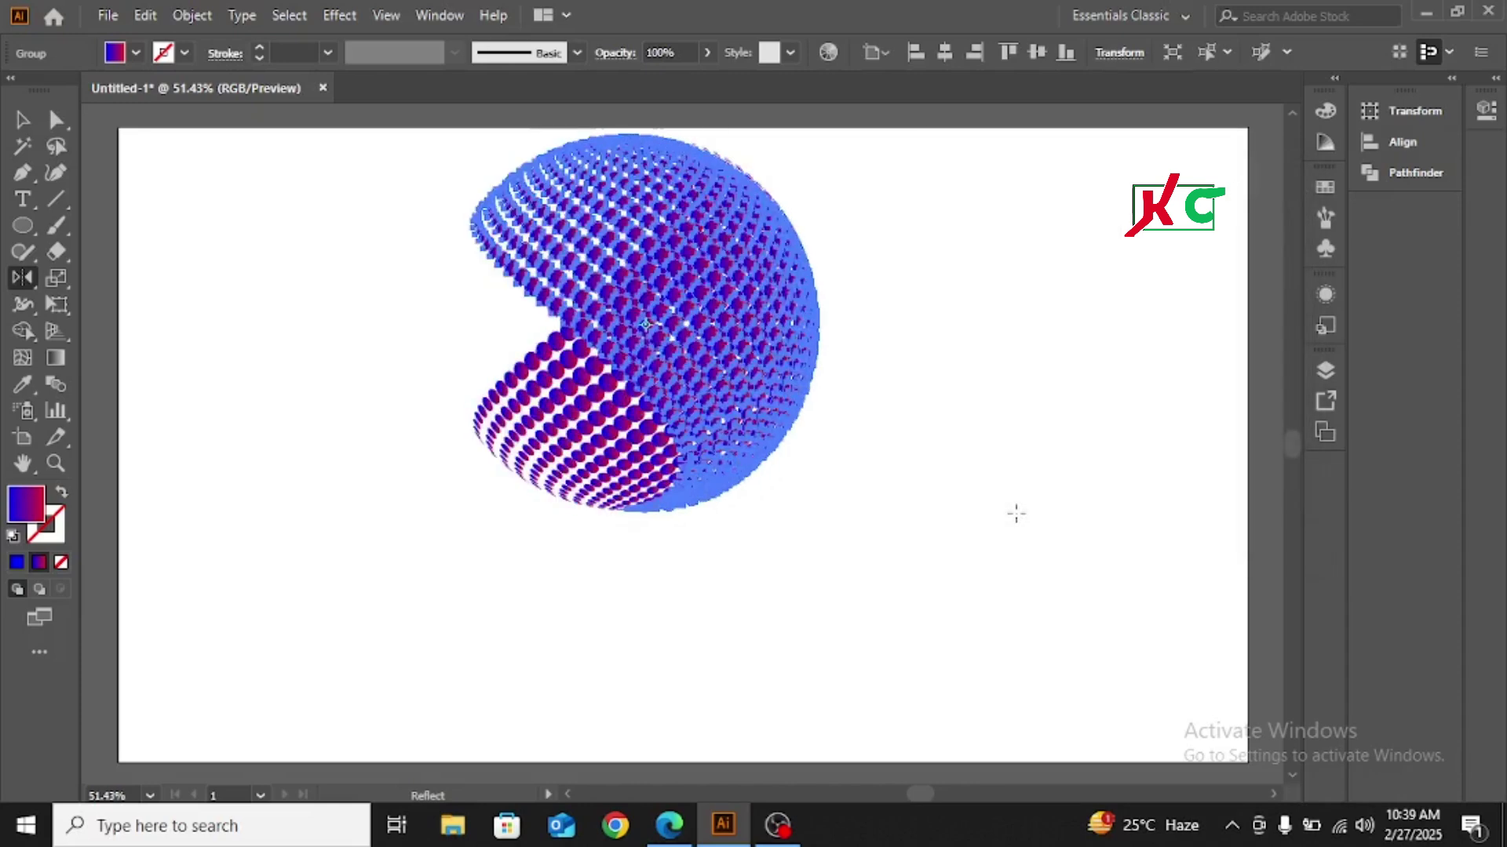
Step: Scale the reflected copy down proportionally to about two thirds and place it below the original dot artwork
click(22, 120)
drag(670, 331, 656, 475)
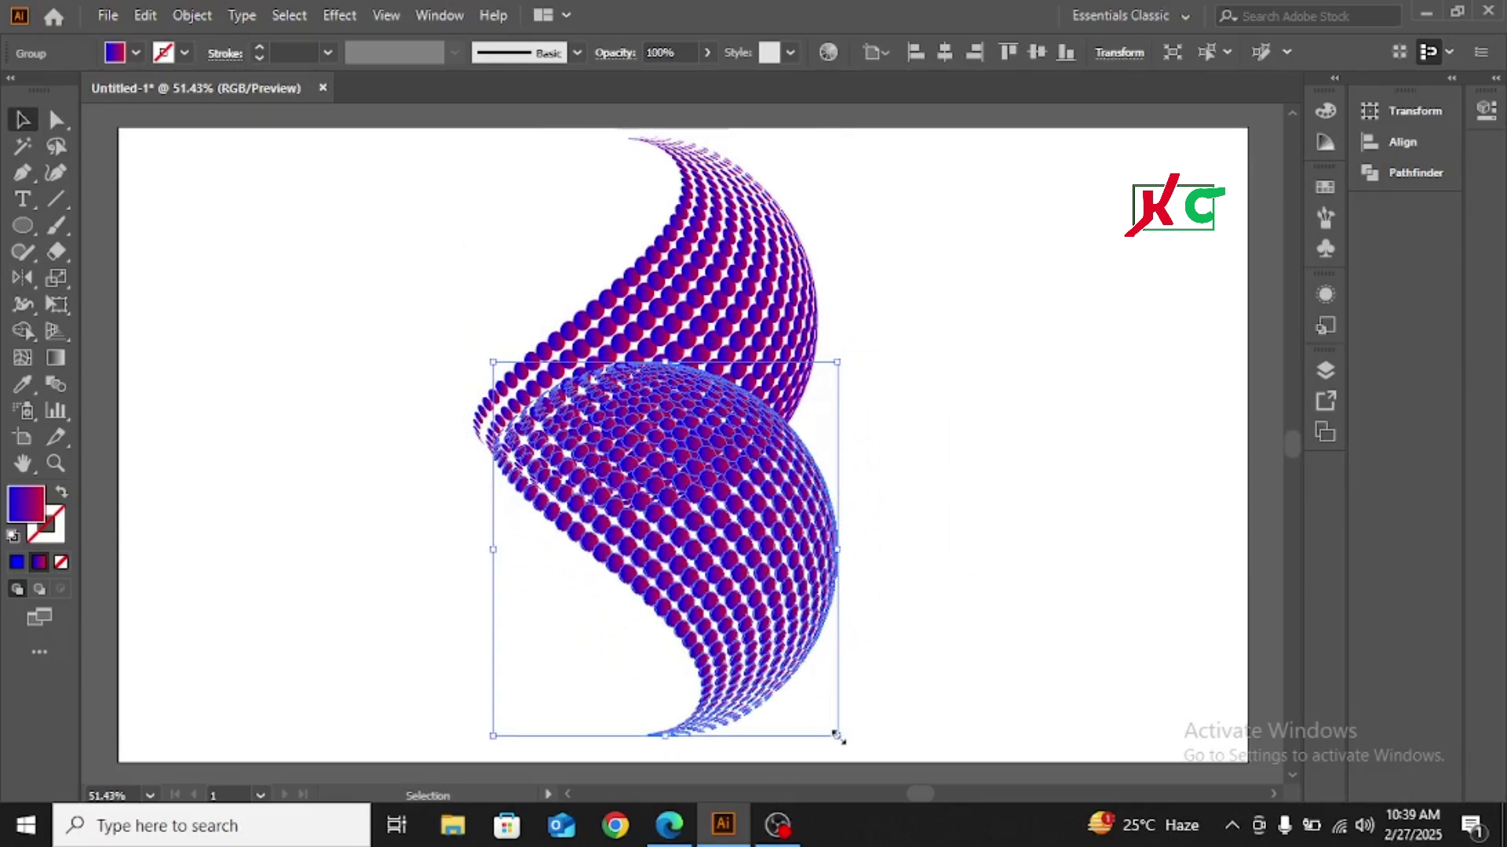
drag(836, 740, 805, 676)
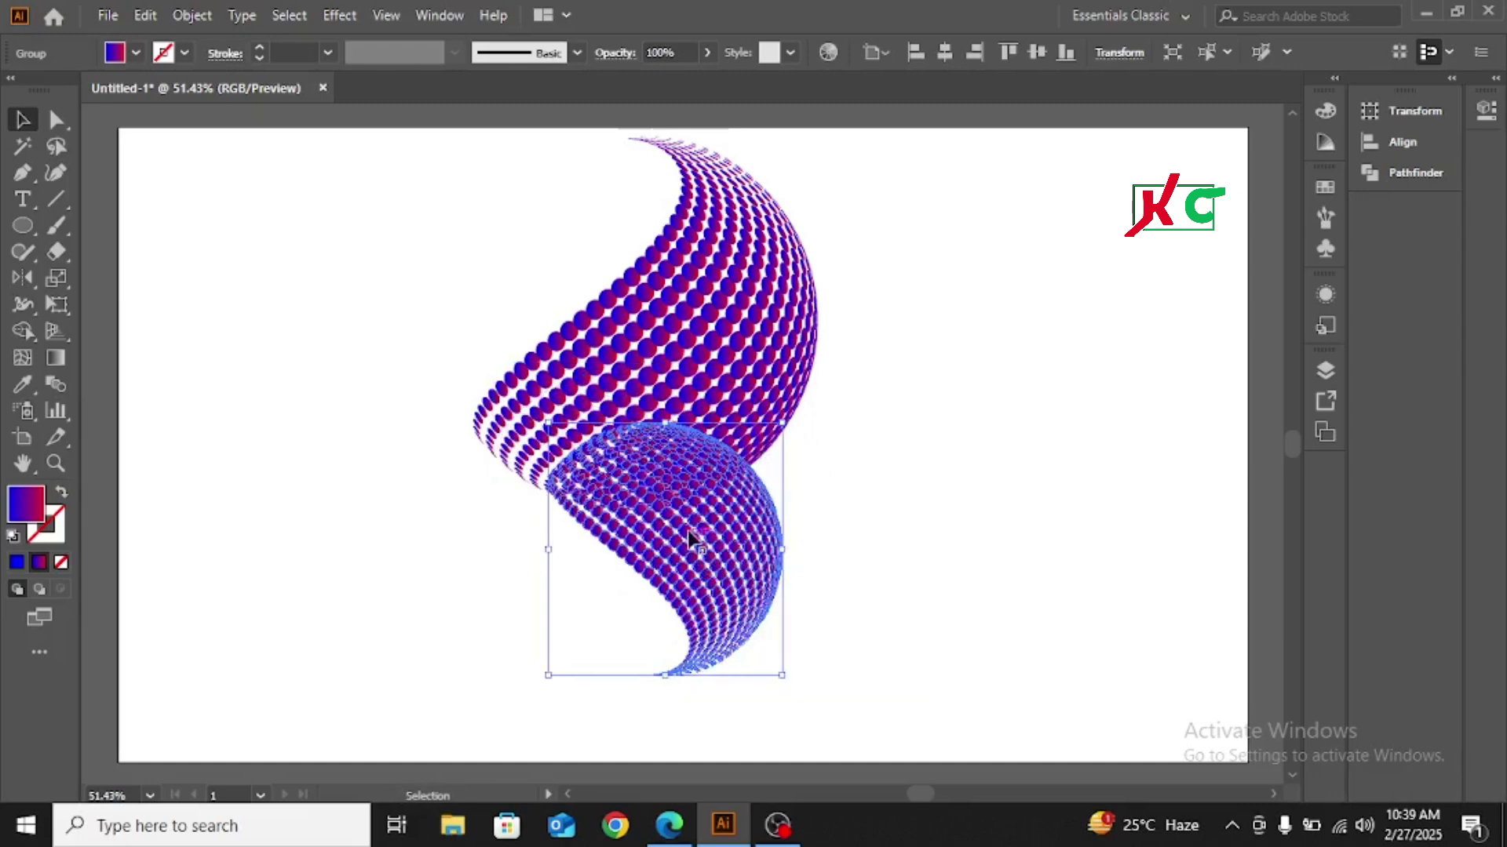
drag(689, 534, 648, 632)
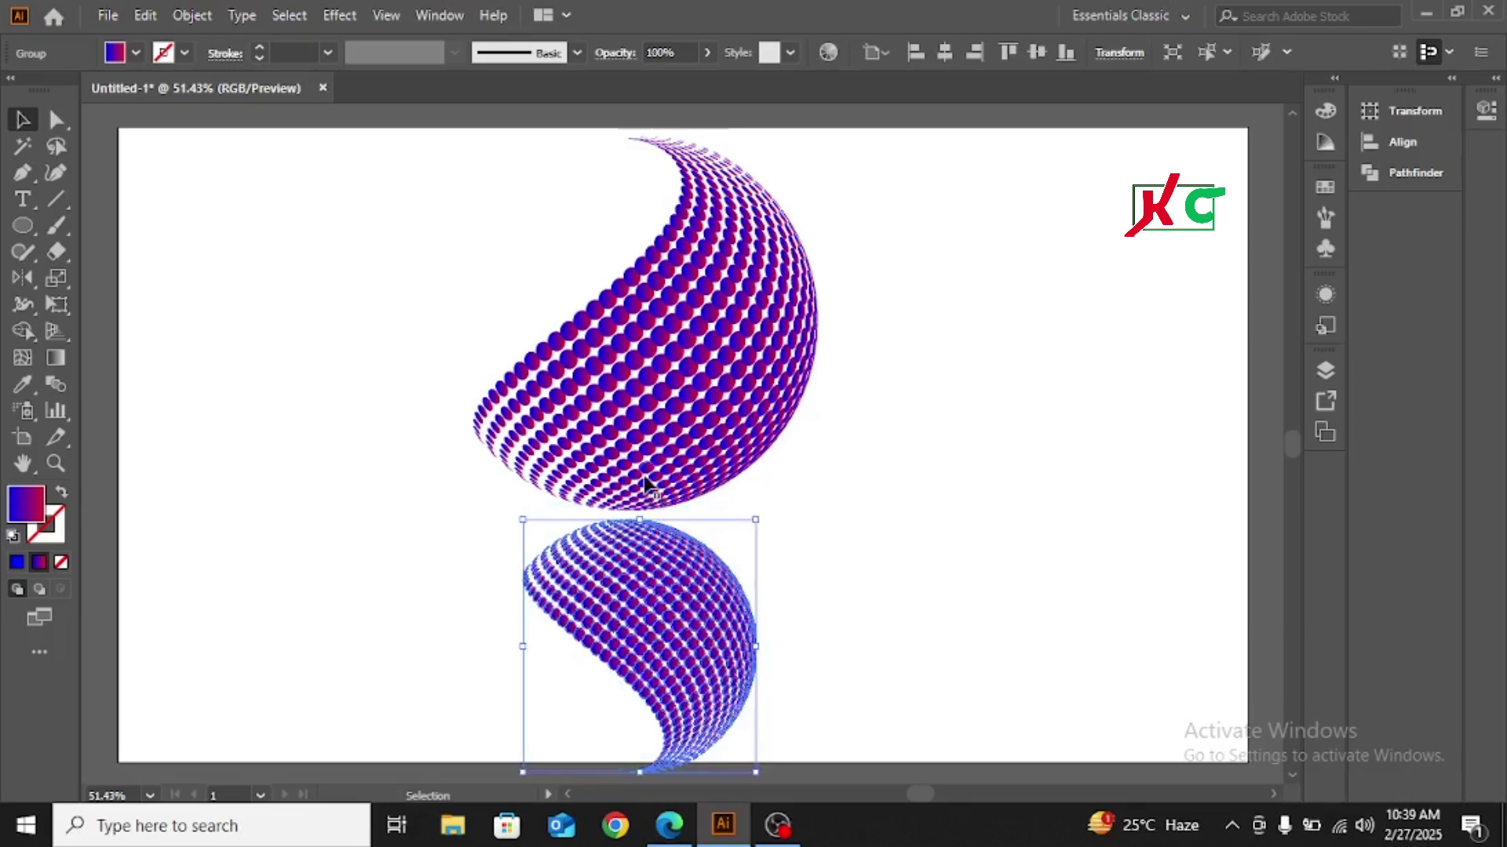
Step: Shift the original dot artwork slightly upward, bring the reflected copy close beneath it, and deselect
drag(642, 471, 652, 444)
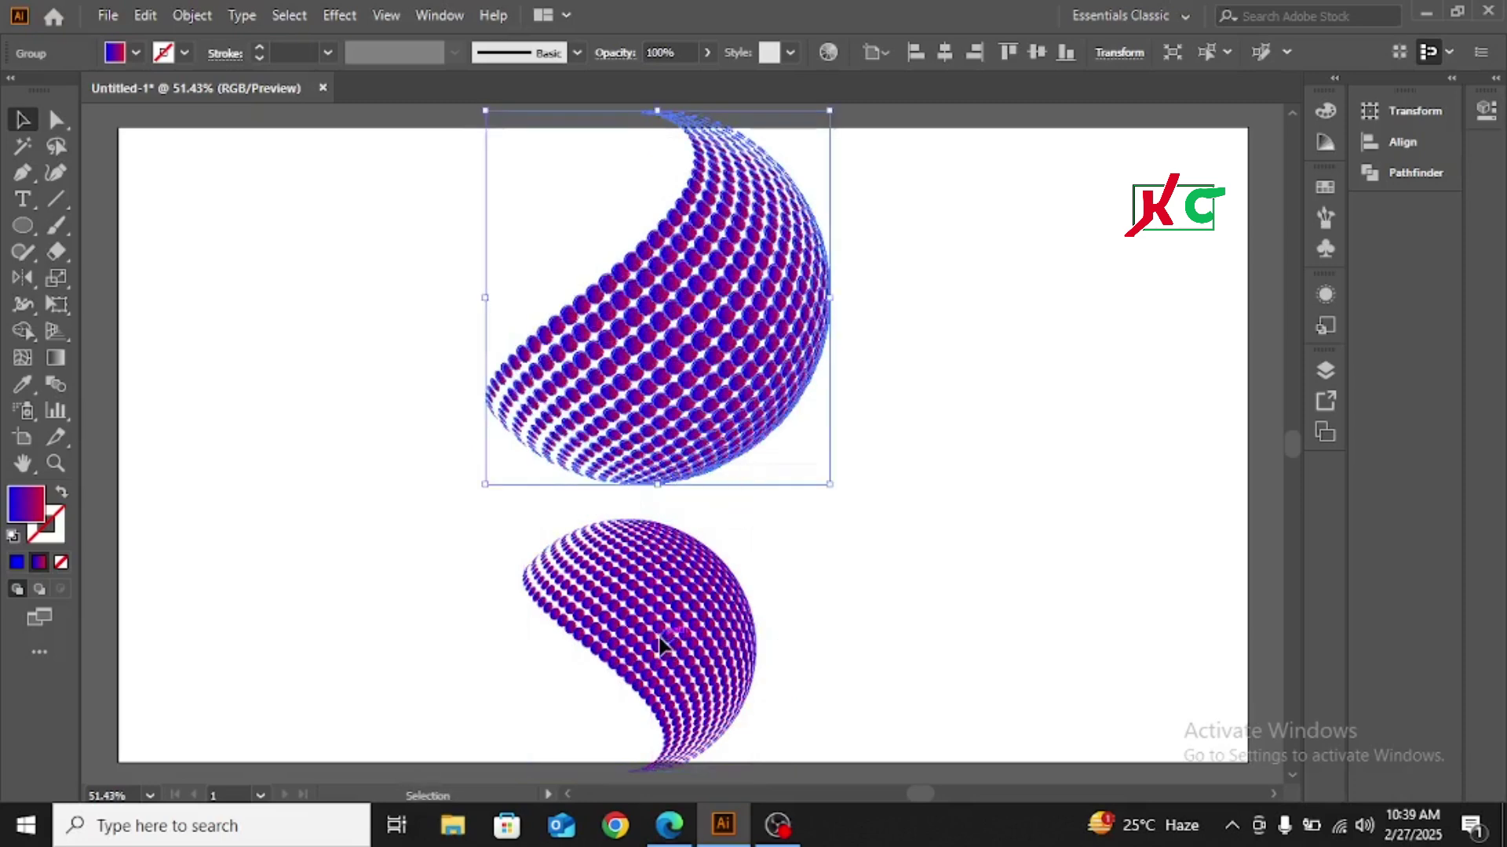
drag(663, 642, 671, 621)
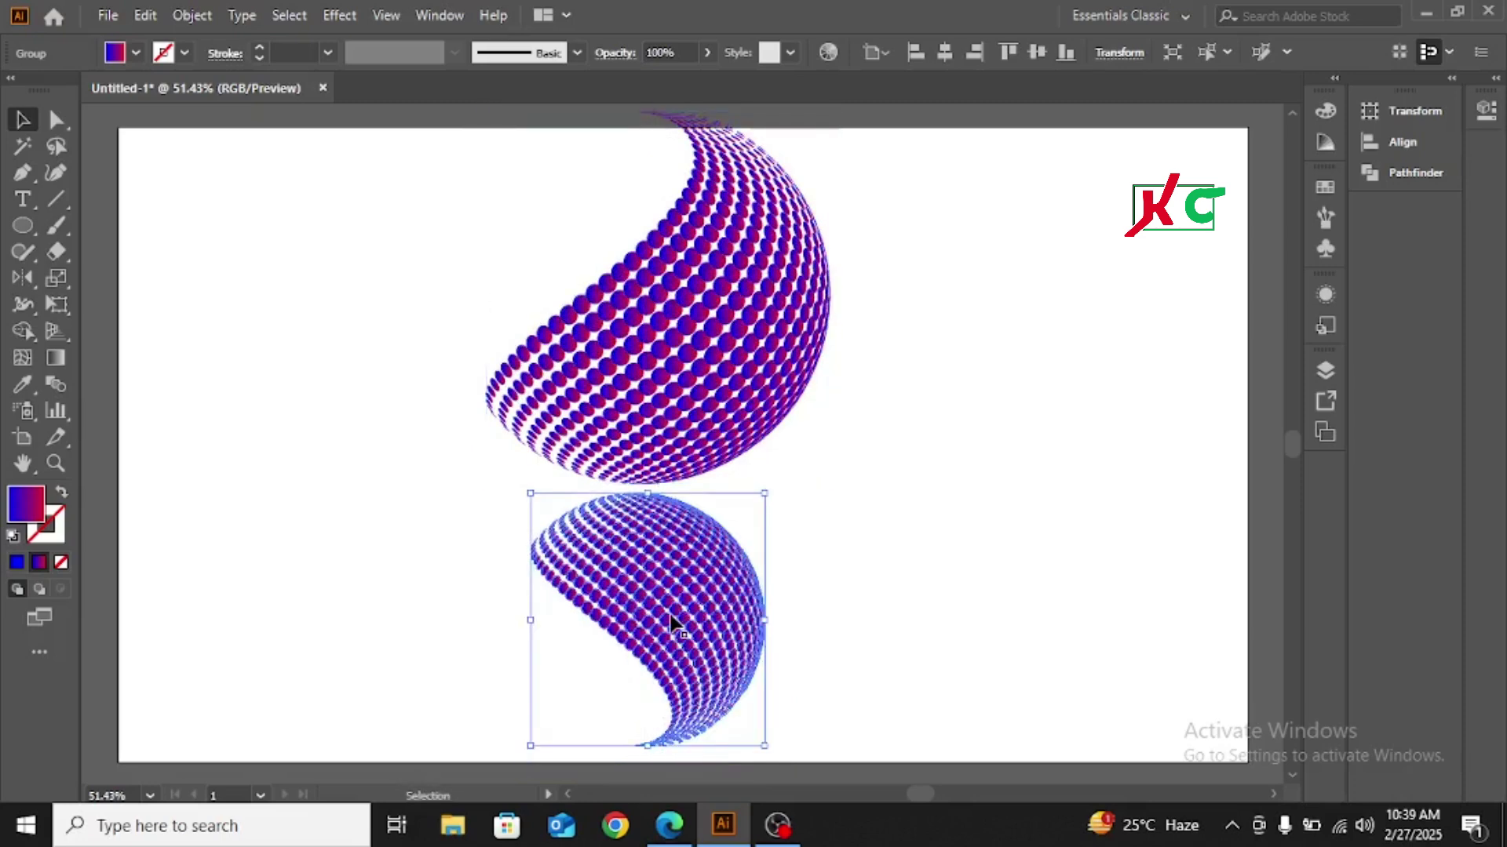
click(880, 529)
Step: Draw a gradient-filled rectangle over the reflected copy and nudge it up until it covers the copy's upper edge
drag(23, 227, 86, 228)
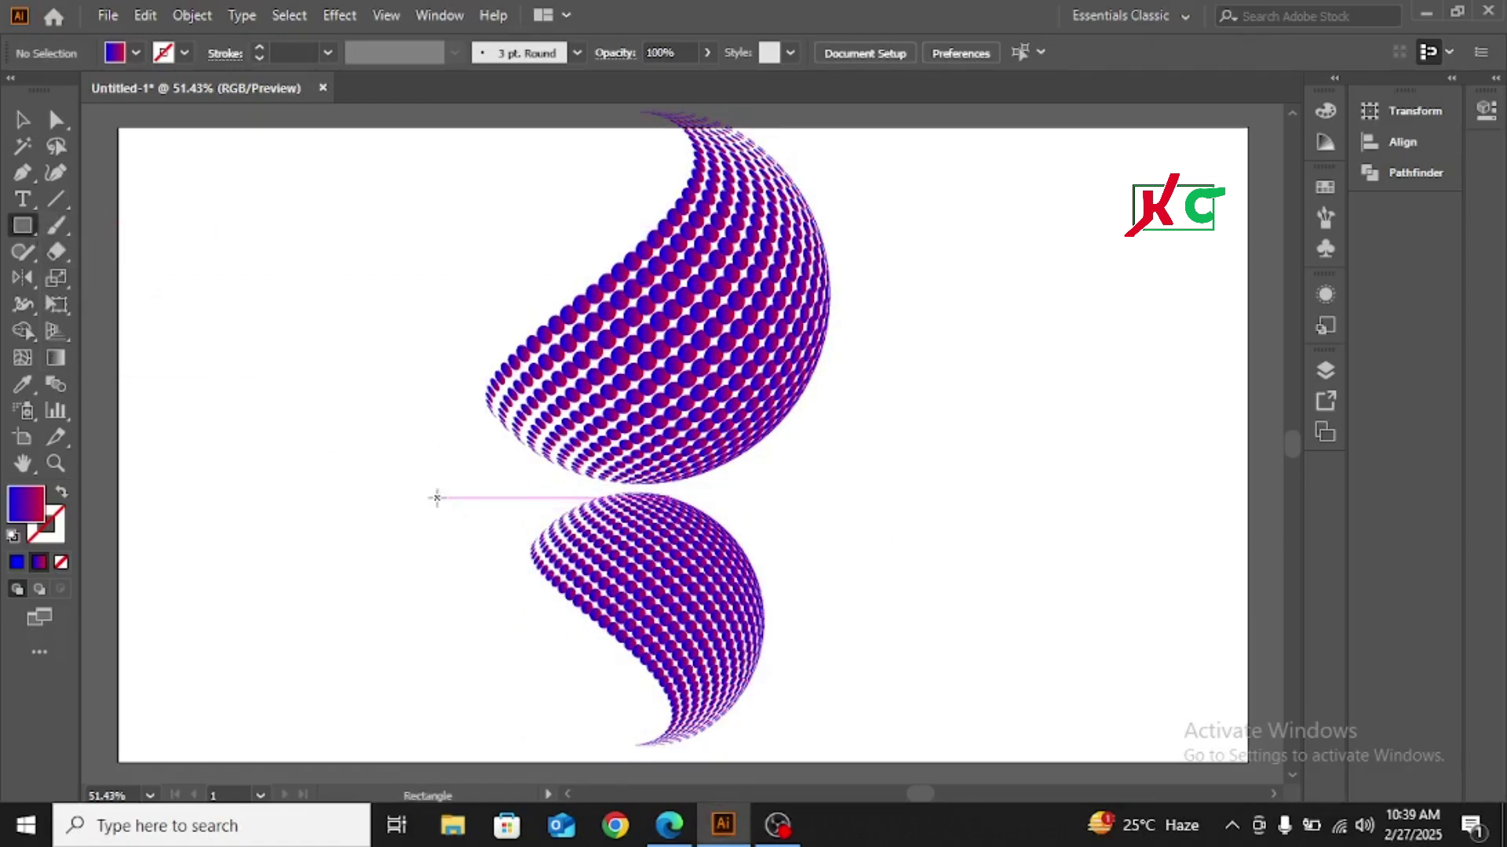
drag(437, 497, 883, 753)
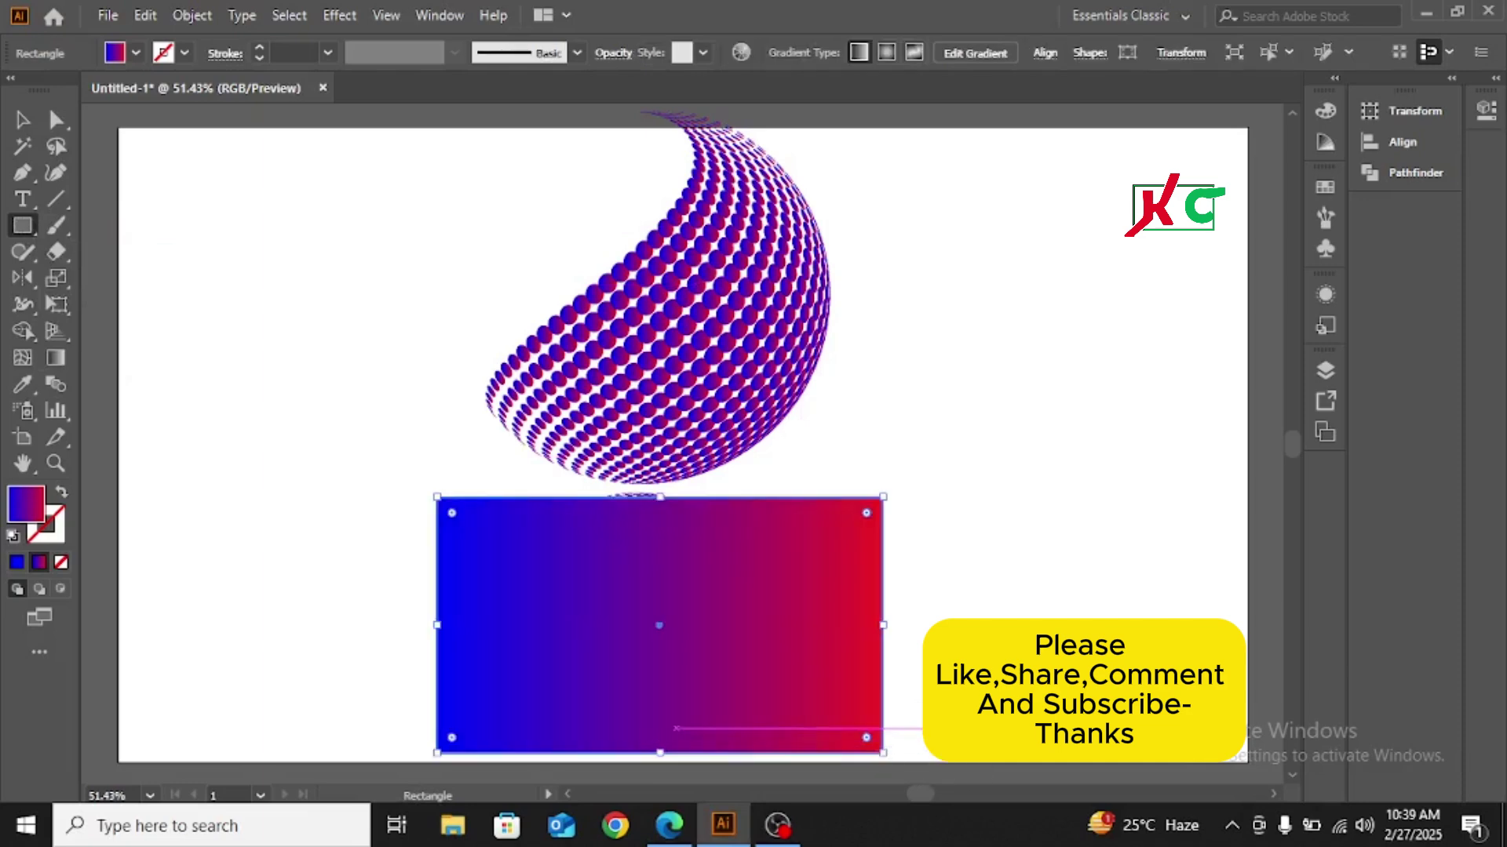
key(Up)
key(Up)
key(Up)
key(Up)
key(Up)
key(Up)
key(Up)
key(Up)
key(Up)
key(Up)
key(Up)
key(Up)
key(Up)
key(Up)
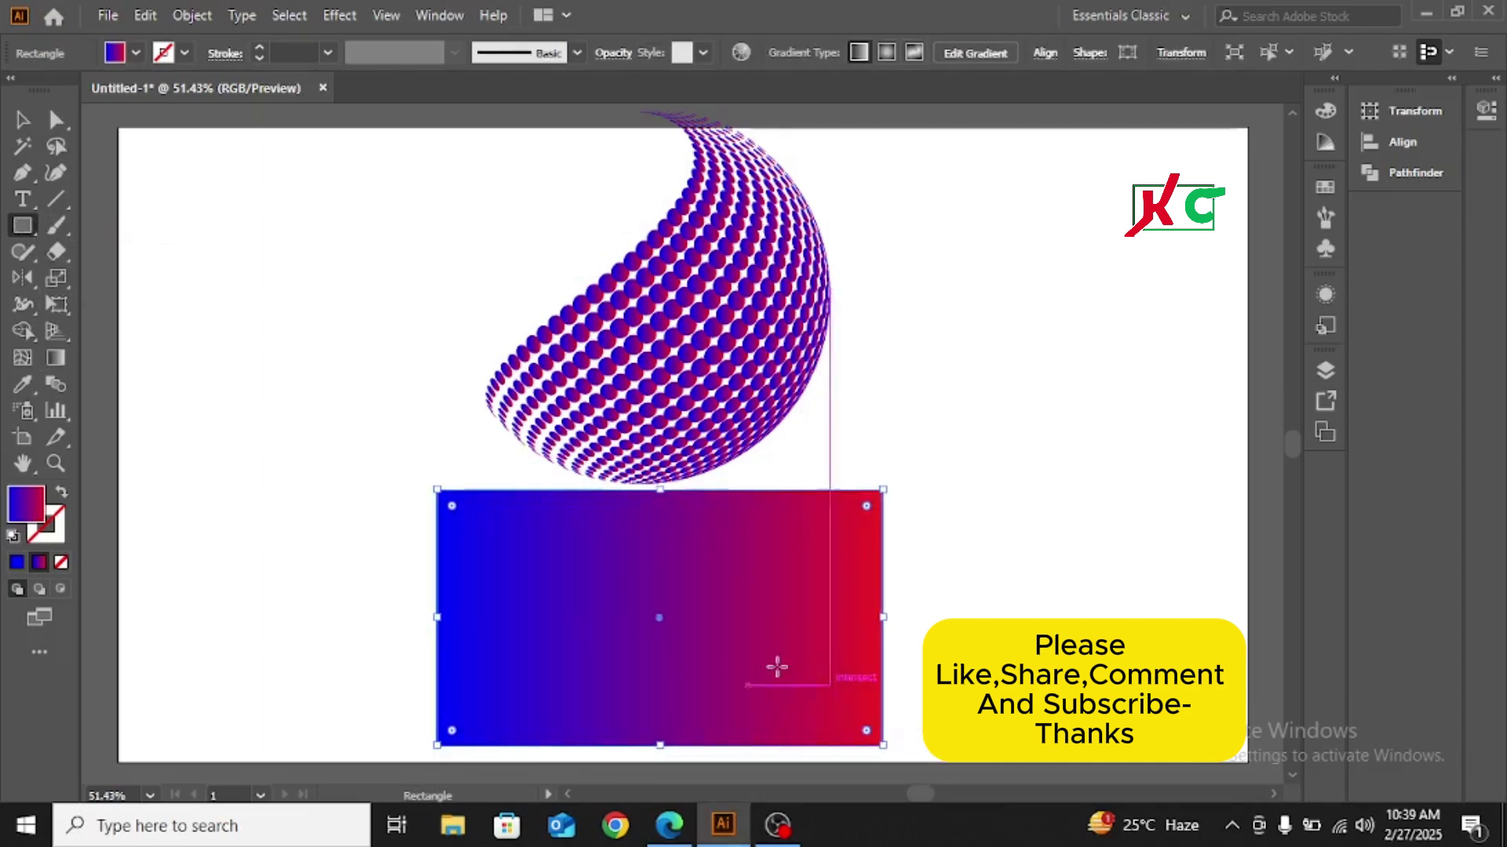